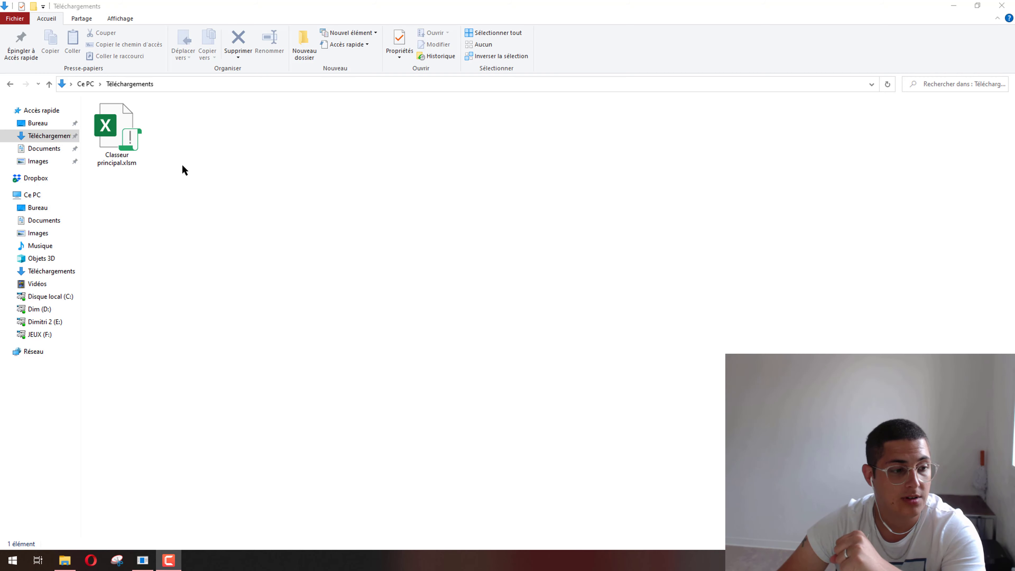
Step: Open Classeur principal.xlsm and review the dashboard table A1:U38 and the formula in J17
click(119, 138)
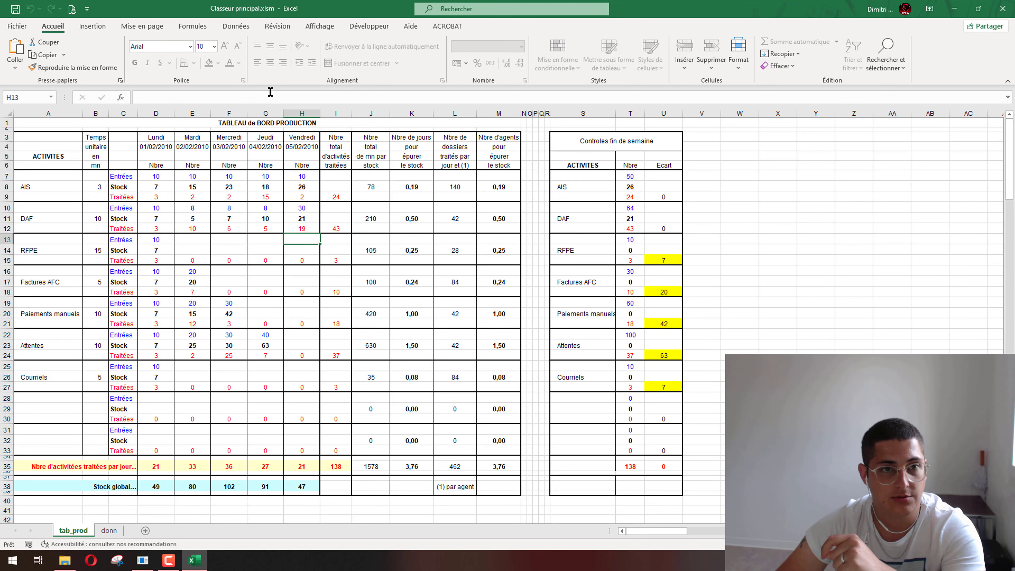
drag(68, 124, 642, 488)
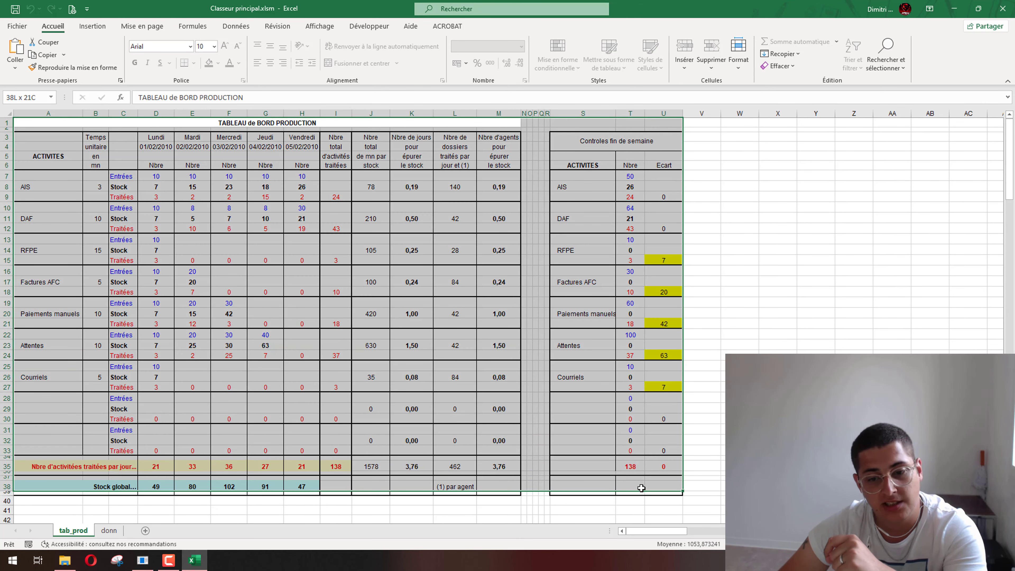
click(372, 284)
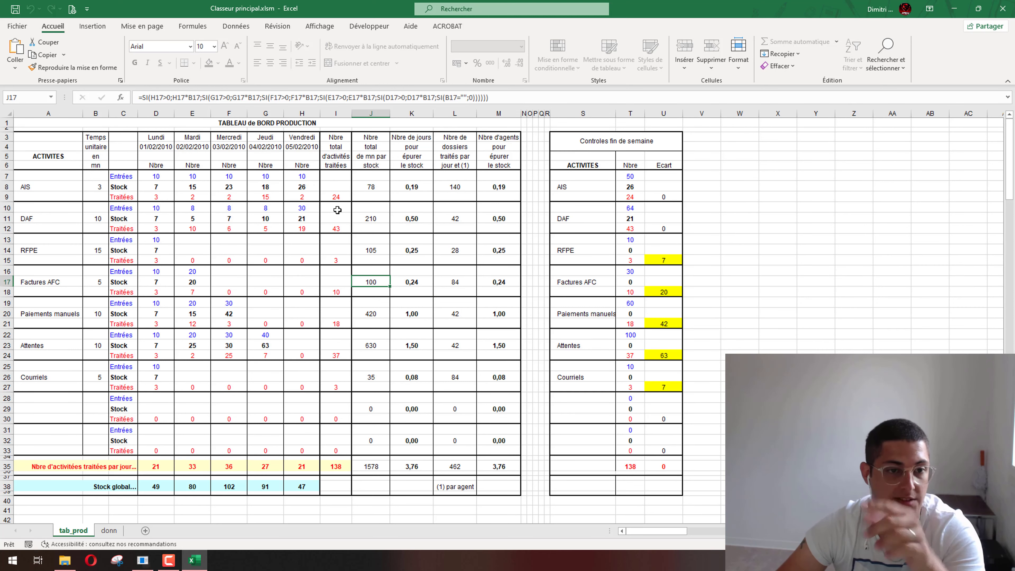
Step: Password-protect the tab_prod sheet, entering and confirming the sheet password
click(277, 26)
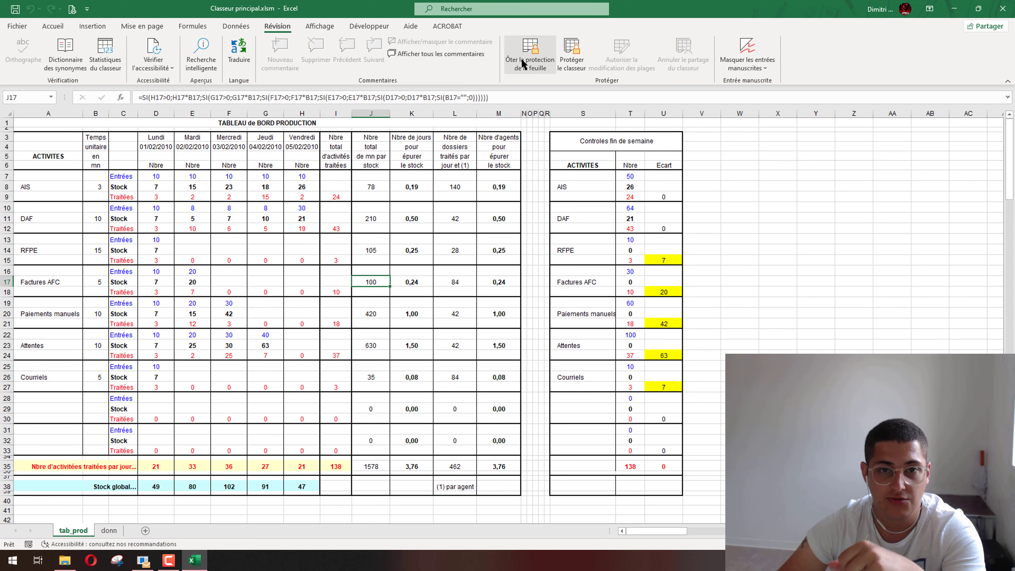
click(517, 54)
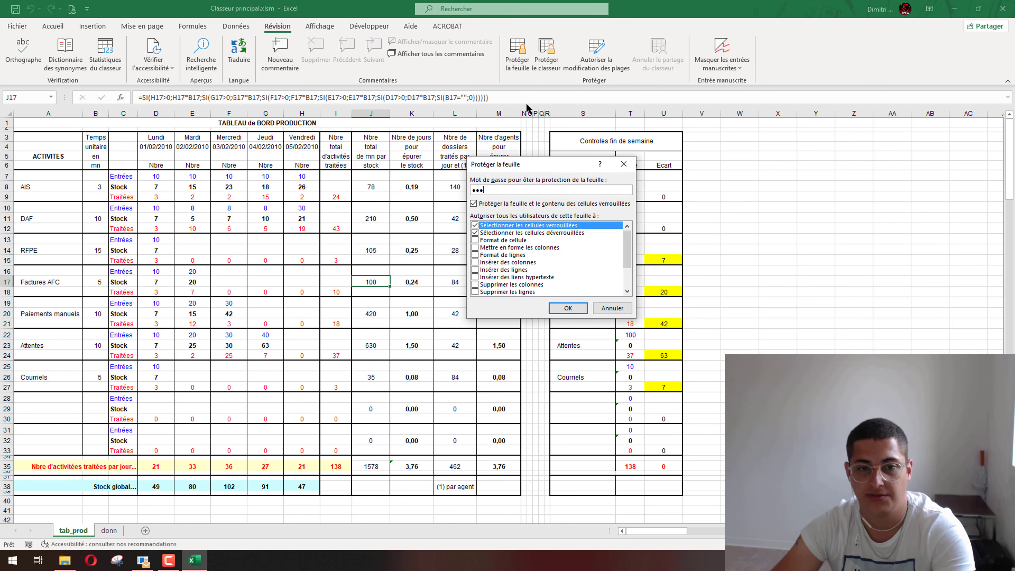
key(Return)
text(1)
key(Return)
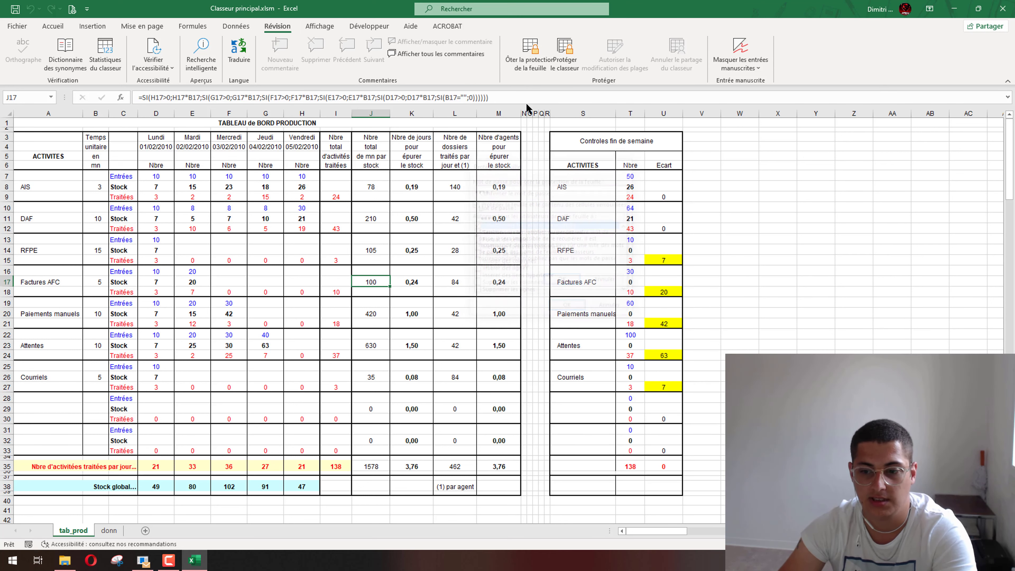
Step: Lock the workbook structure with a password and its confirmation
click(572, 54)
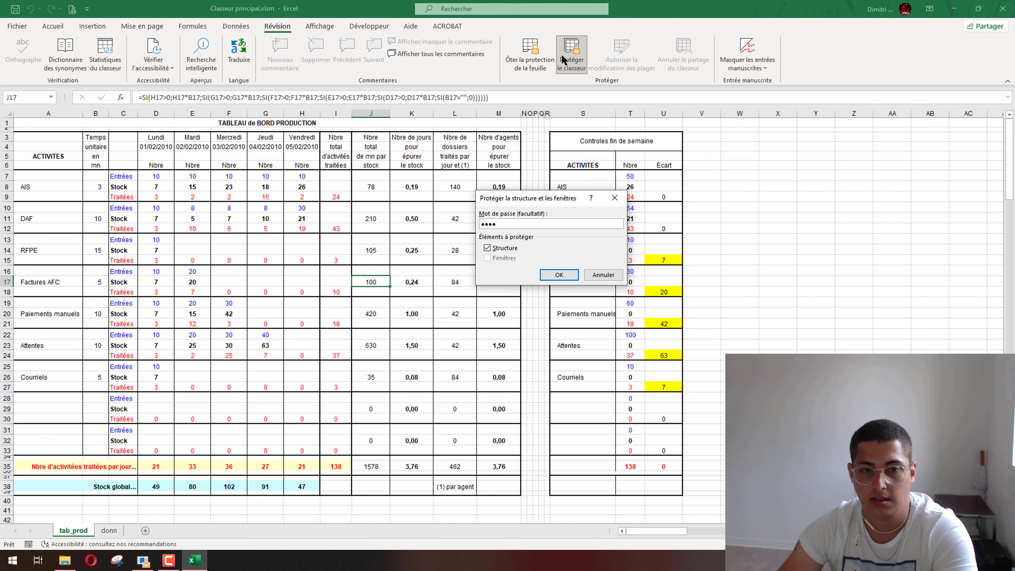
key(Return)
key(Return)
Step: Password-protect the donn sheet the same way, then return to tab_prod
click(266, 263)
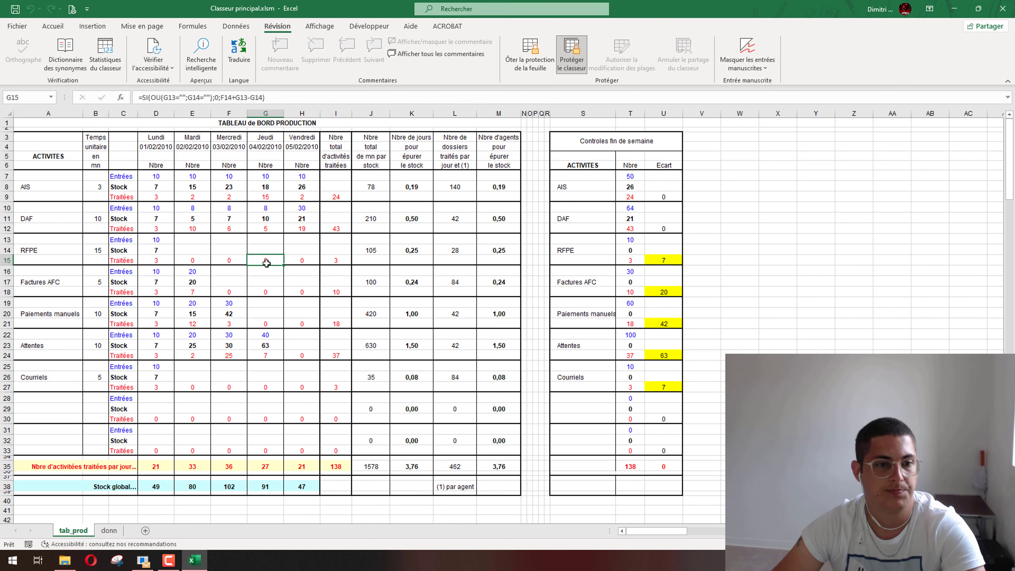
click(109, 531)
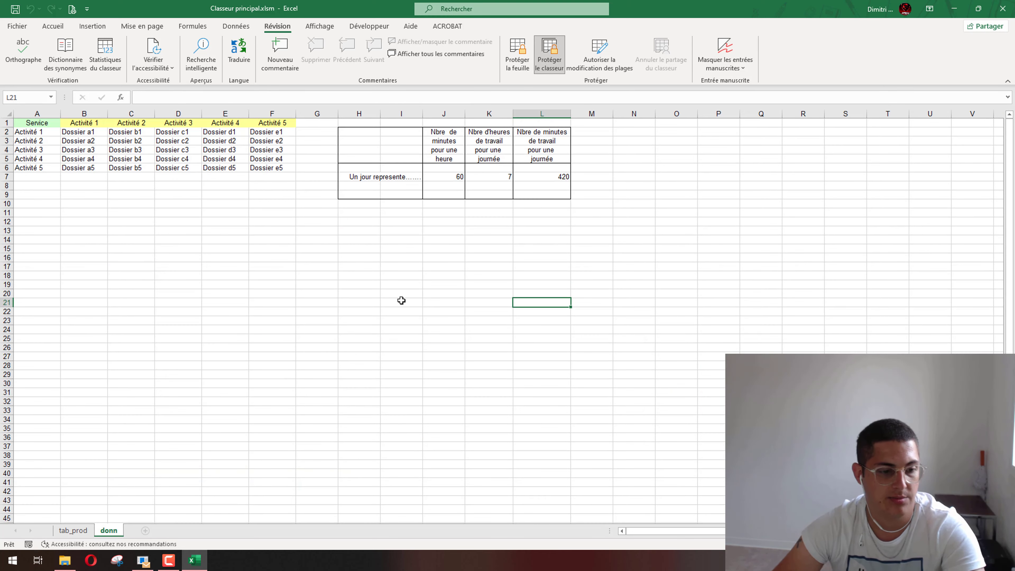
click(517, 72)
key(Return)
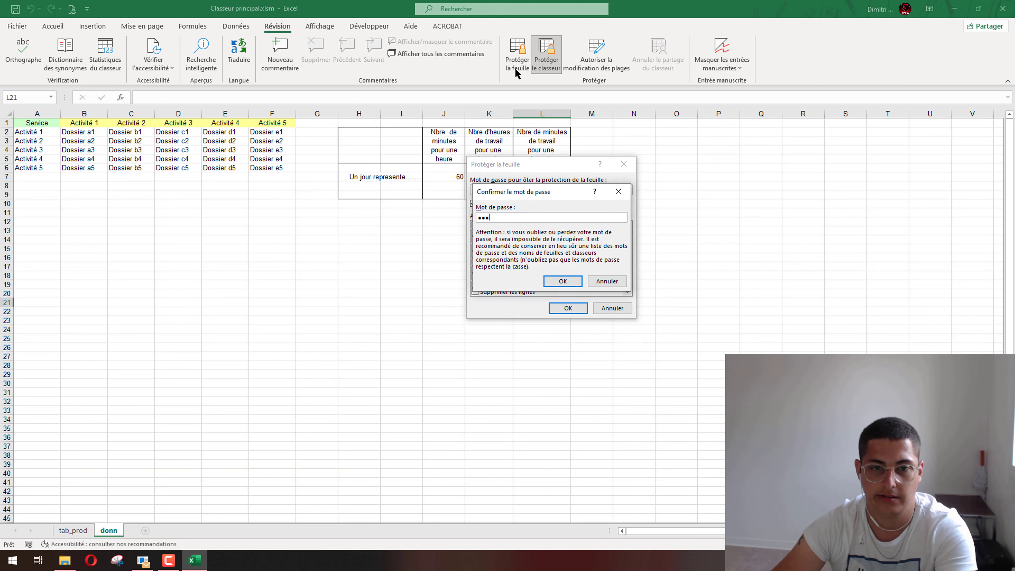
key(Return)
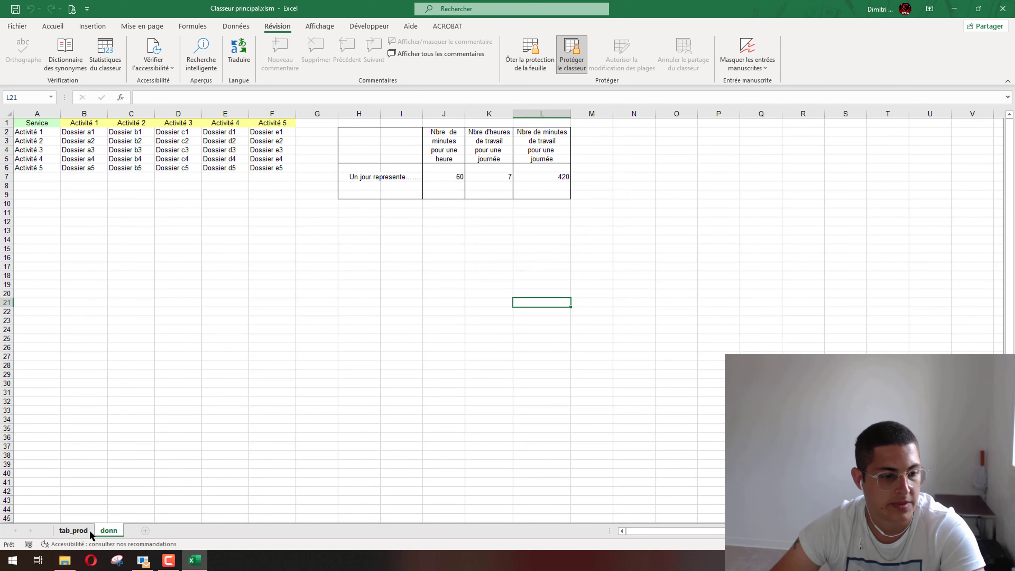
click(78, 531)
Step: Open the Visual Basic editor and insert a new Module1 into the workbook's project
click(52, 26)
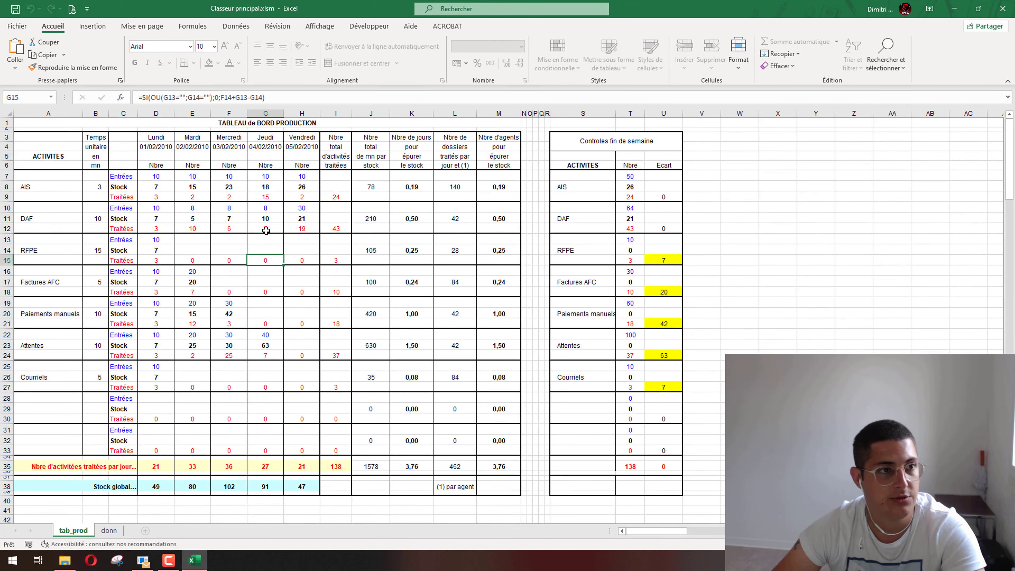
click(369, 26)
click(374, 55)
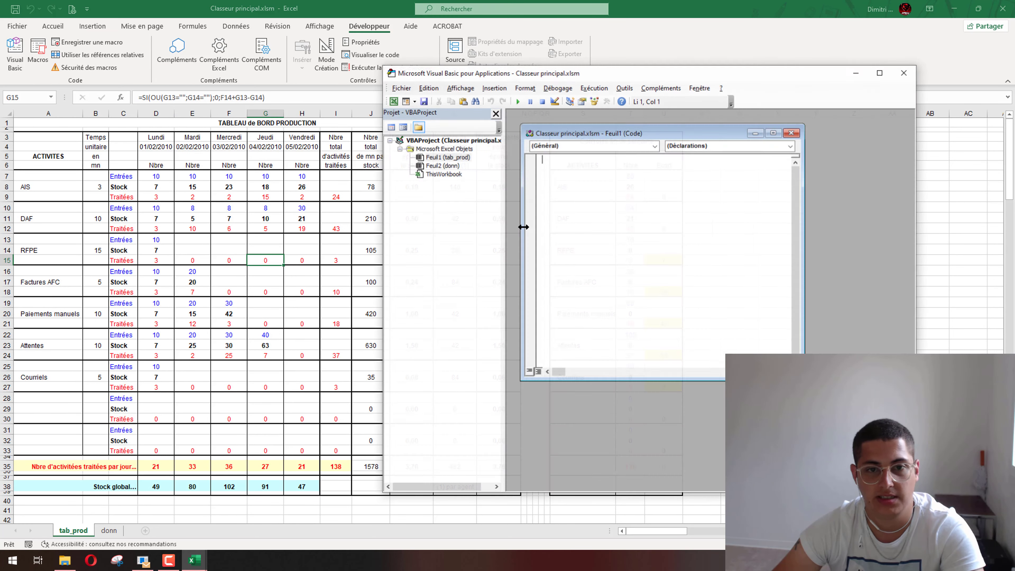
click(791, 132)
right_click(462, 205)
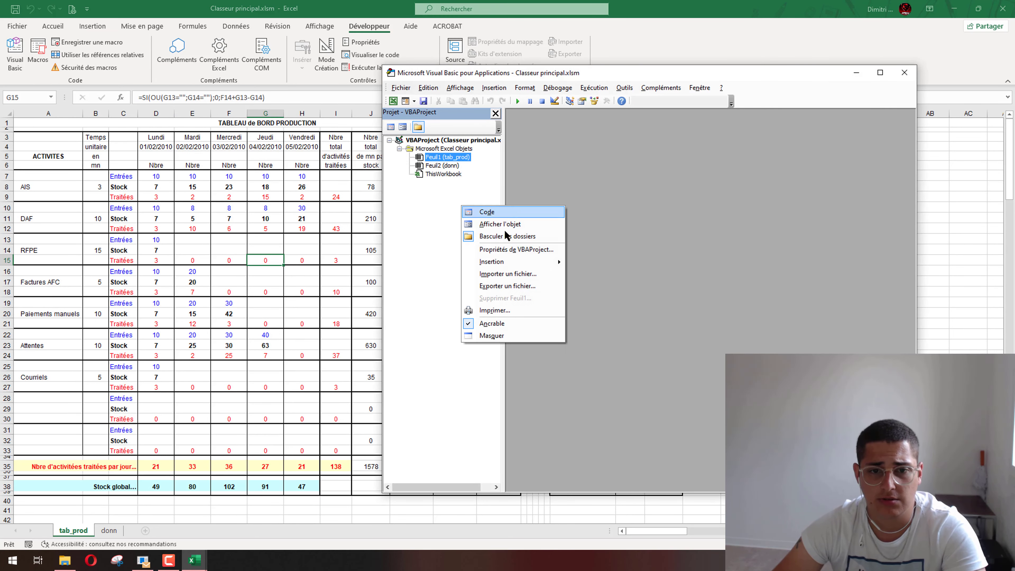
click(591, 275)
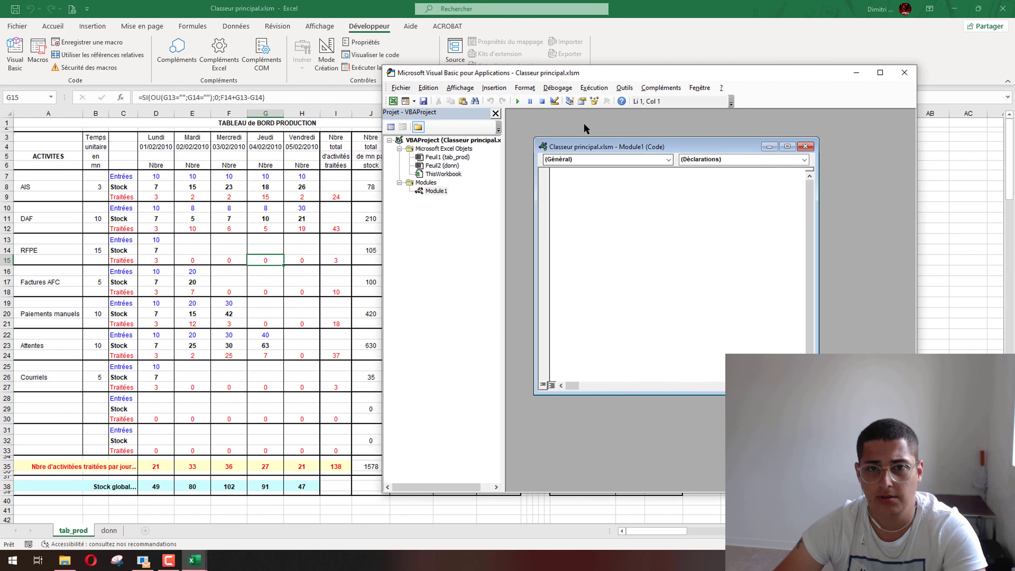
drag(581, 127, 566, 112)
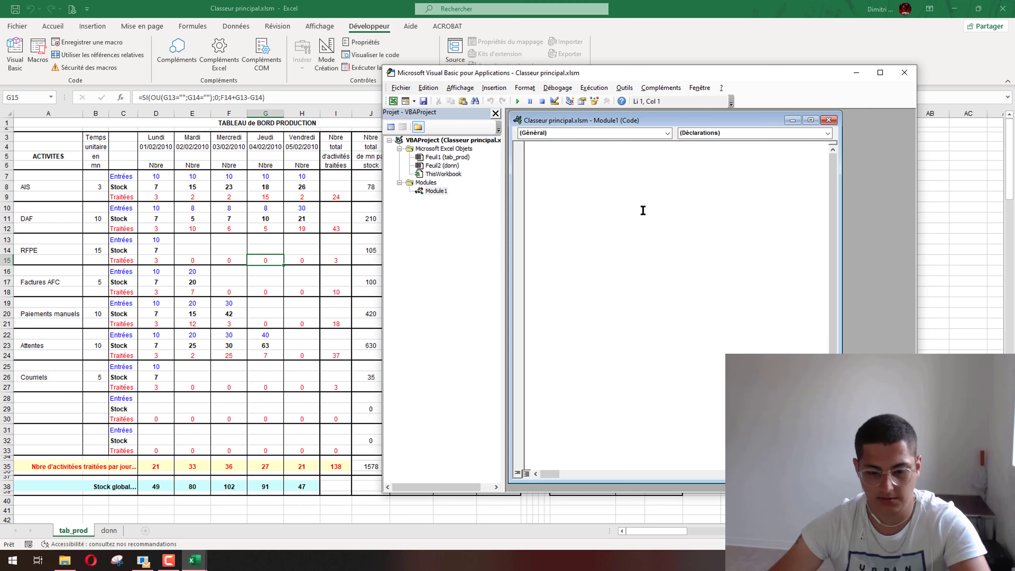
Step: Write Sub Destruction() with an ActiveWorkbook.Unprotect line followed by the workbook password
text(Sub )
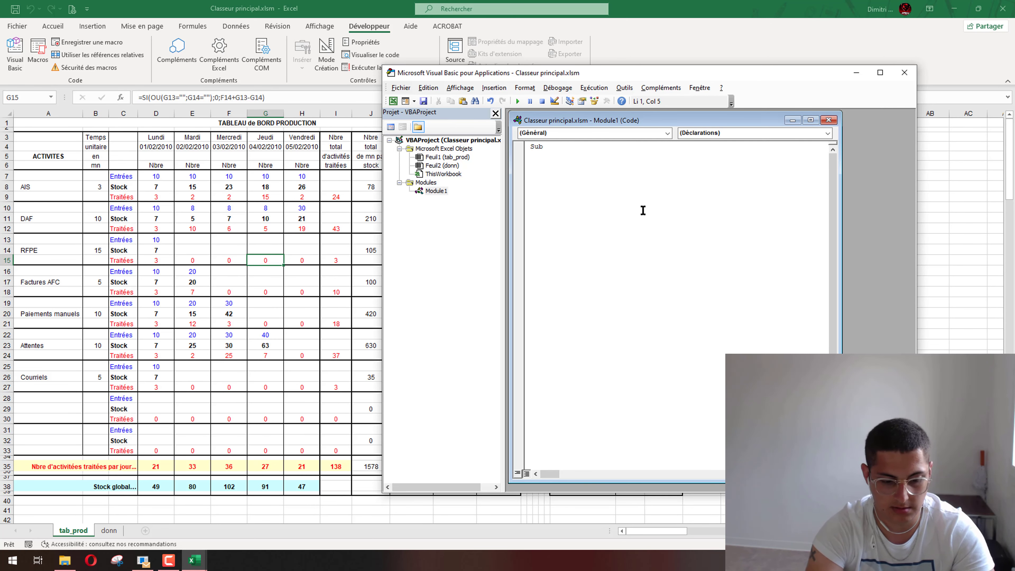
text(Destruction)
key(Return)
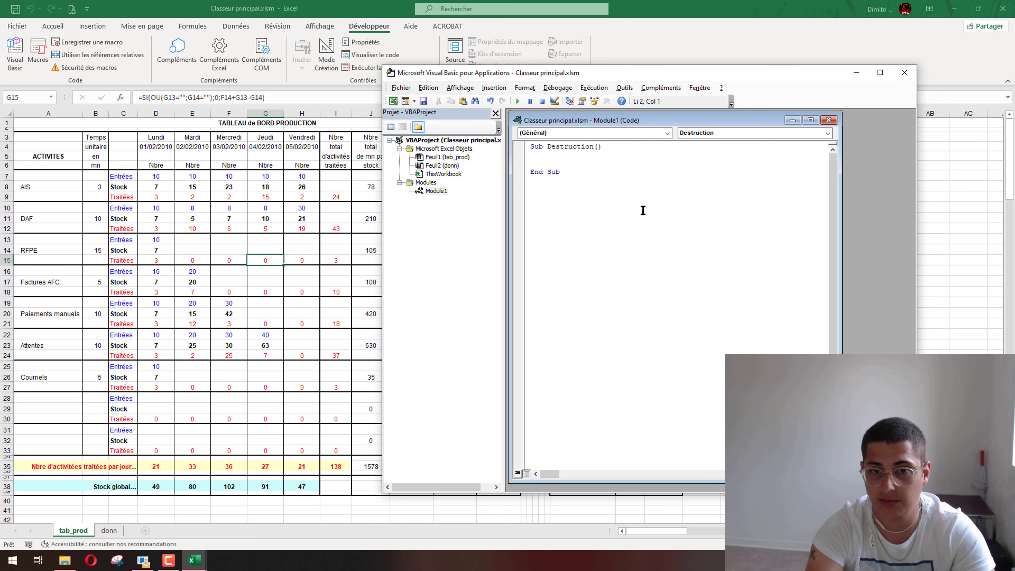
key(Return)
key(Return)
key(Return)
key(Return)
key(Return)
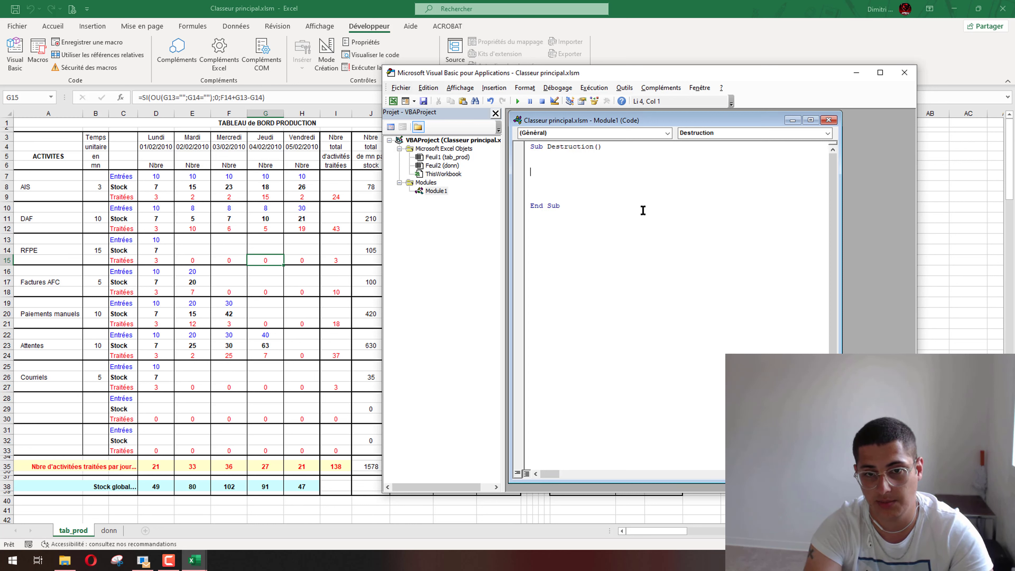
key(Return)
key(Return)
key(Return)
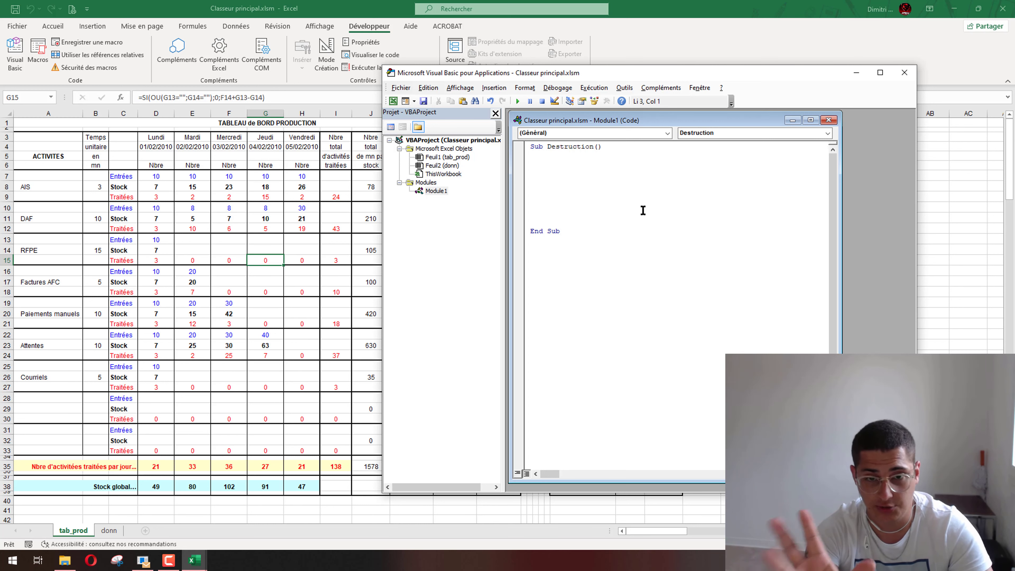
text(activeWork)
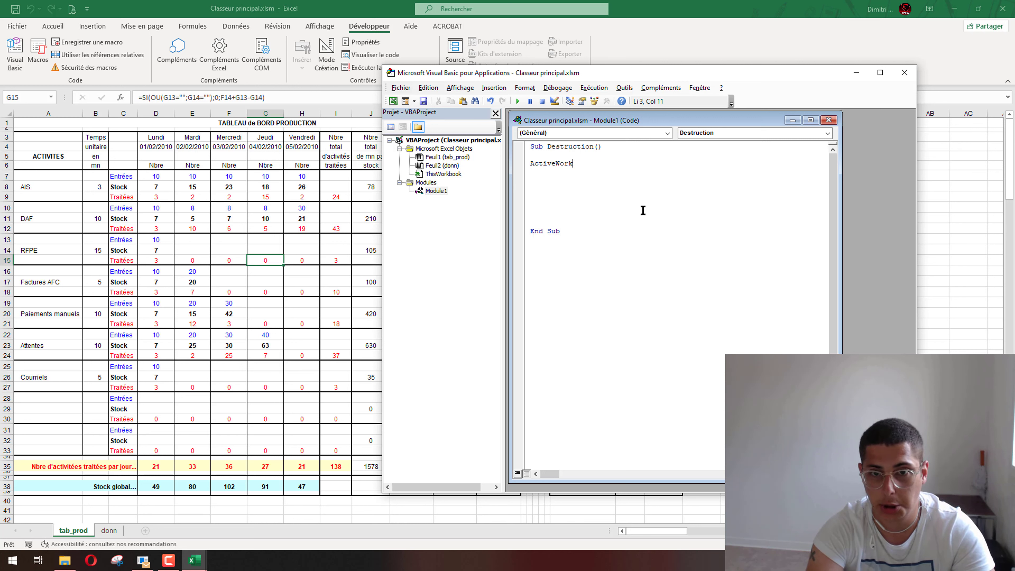
text(book.Un)
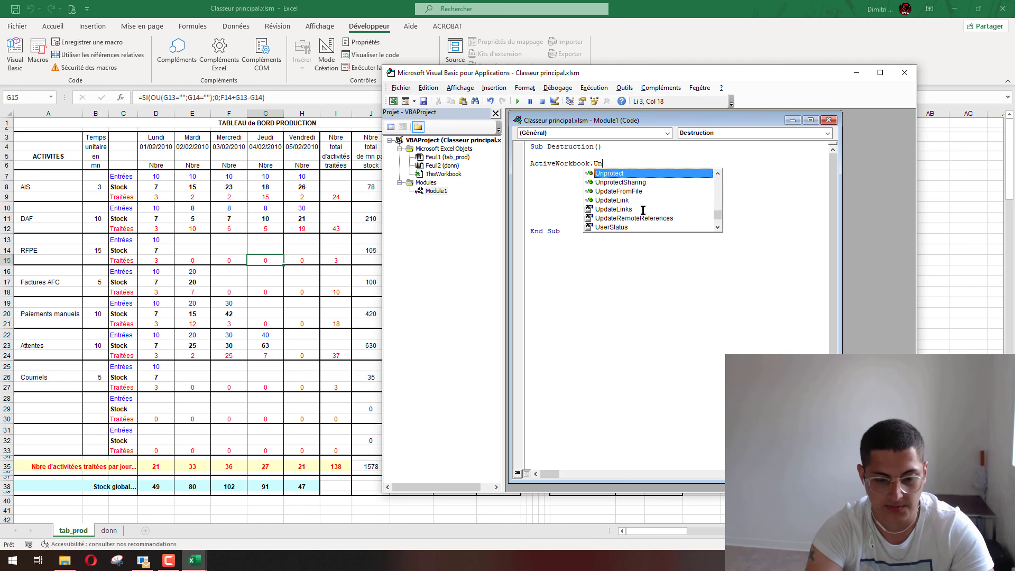
key(Tab)
text(")
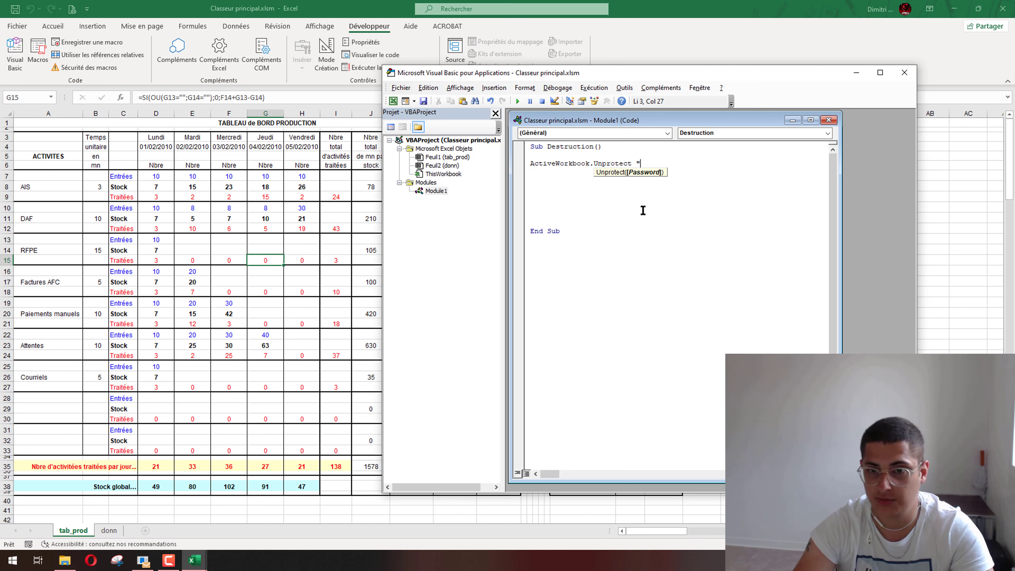
text(0000")
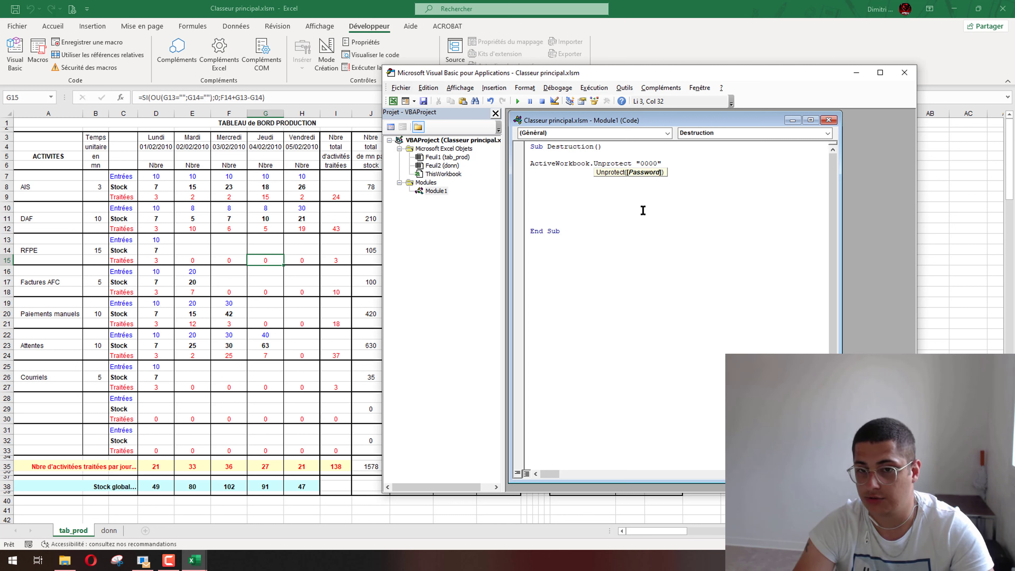
Step: Add Application.DisplayAlerts = False below the Unprotect line
key(Return)
text(Application)
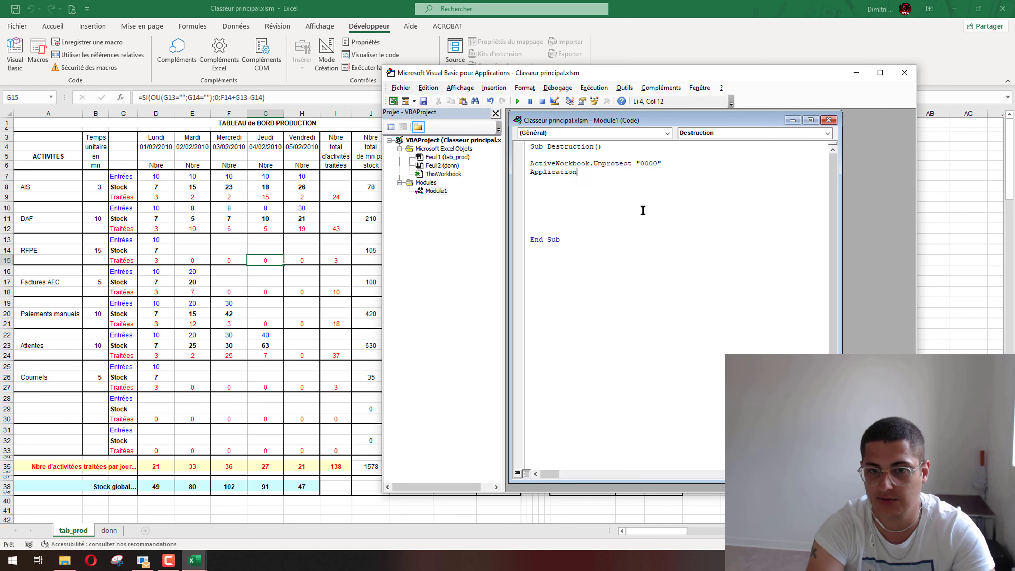
text(.)
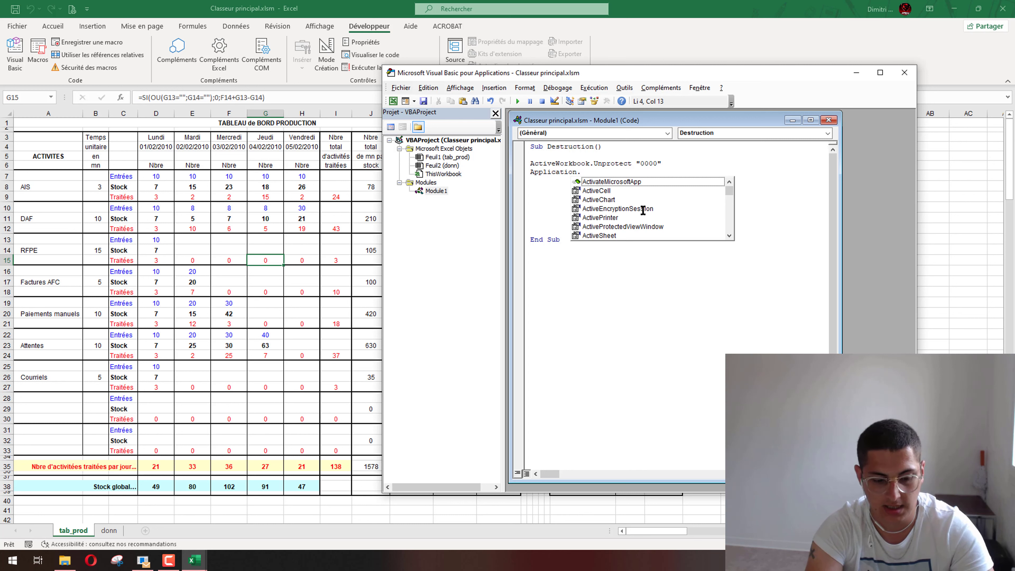
text(Dis)
key(Tab)
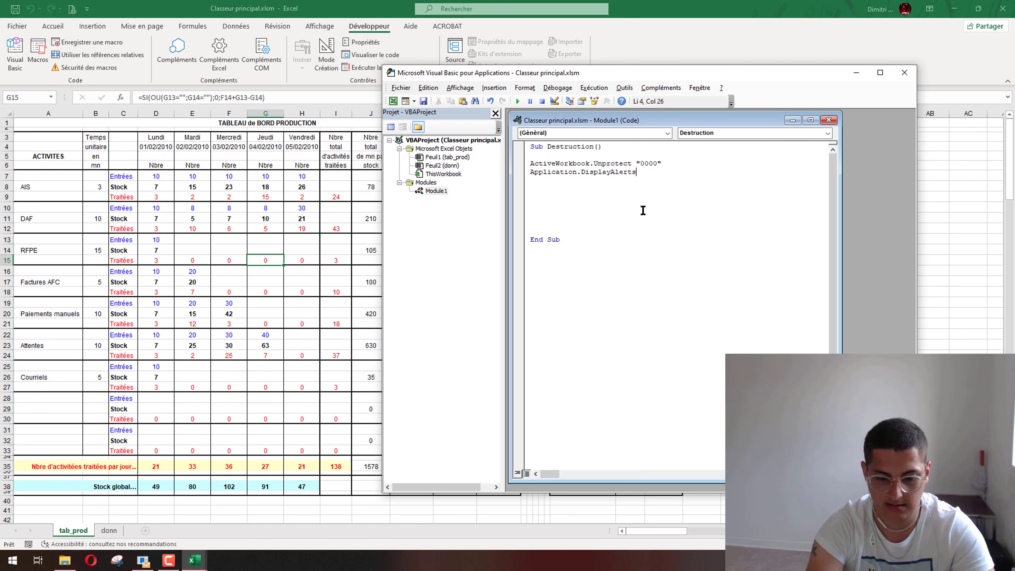
text(= F)
key(Tab)
key(Return)
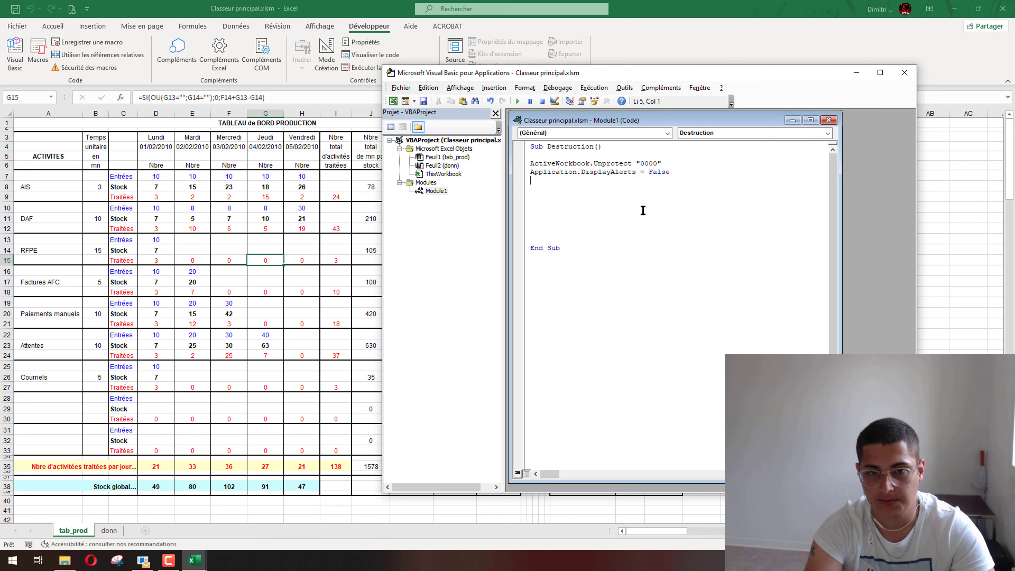
key(Return)
text('Ajo)
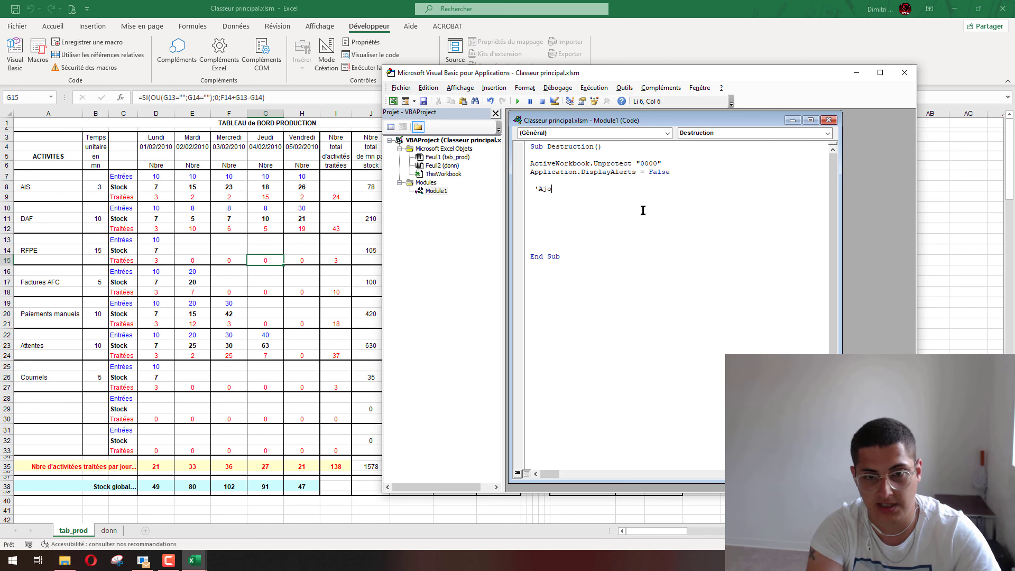
Step: Add the comment 'Ajout d'une feuille vierge' and indent a new code line
text(ut d'une feui)
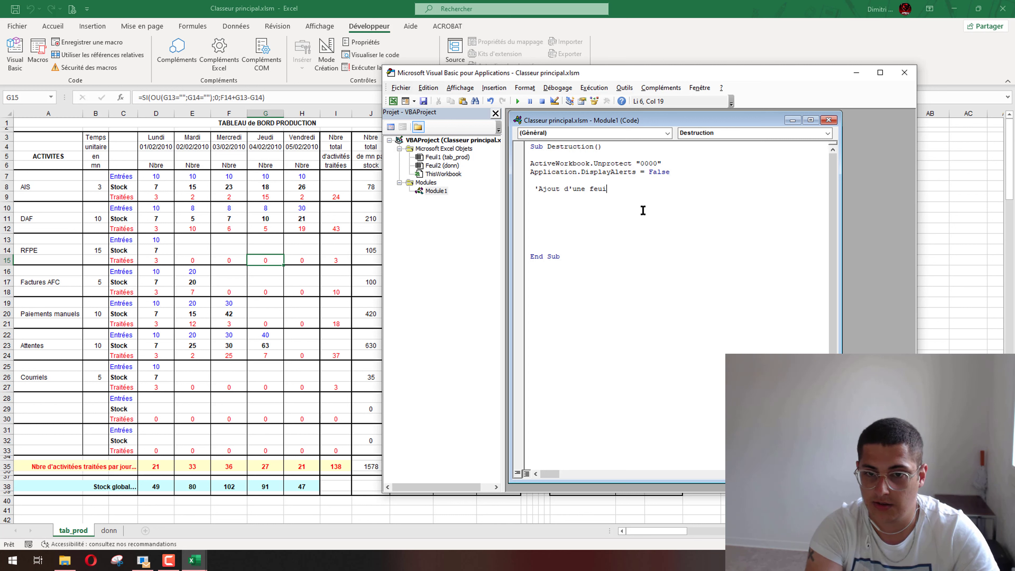
text(lle)
text(viegre)
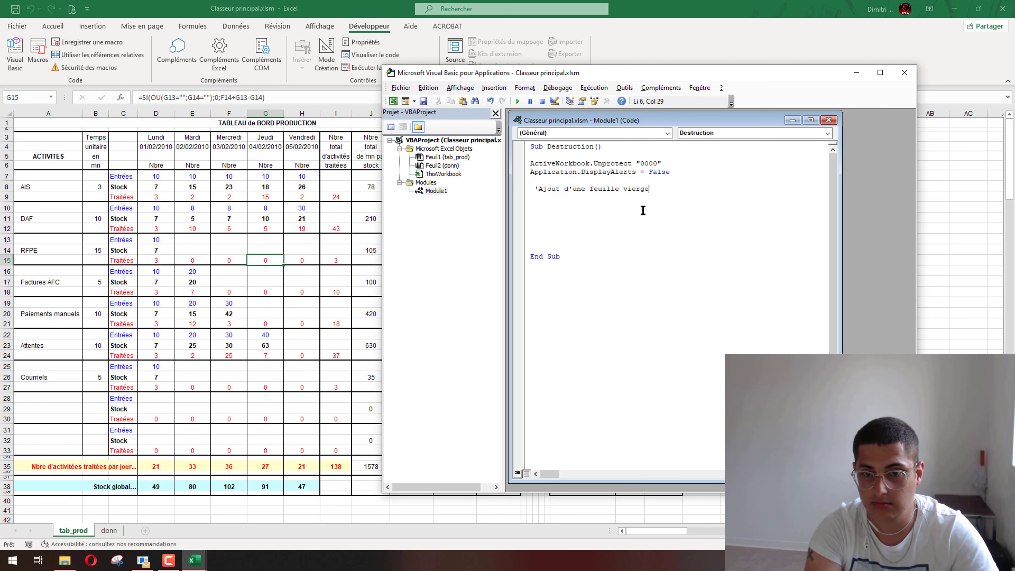
key(Return)
key(Tab)
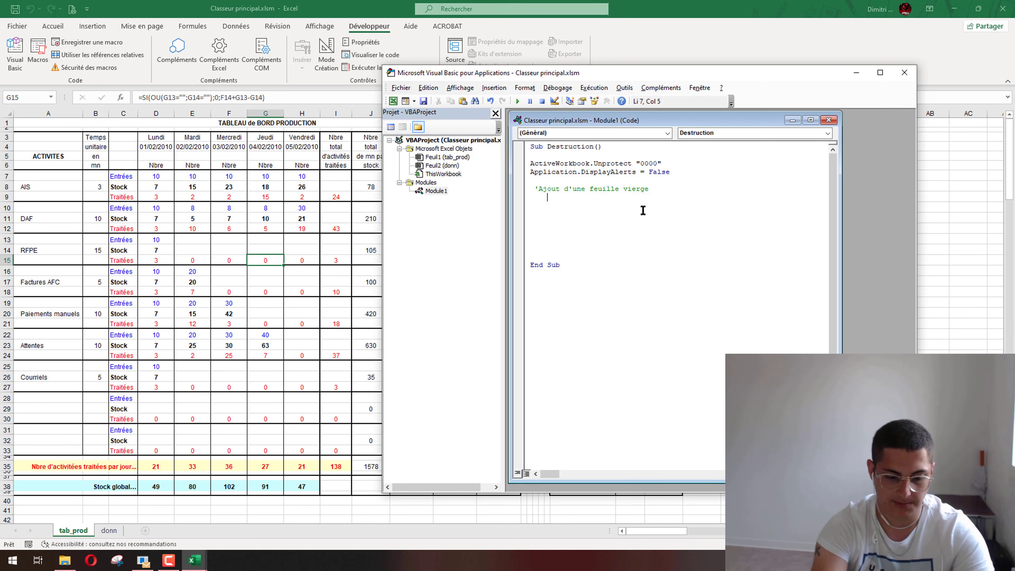
Step: Add Sheets.Add.Name = "CLASSEUR SUPPRIME" and, under a comment, Sheets("CLASSEUR SUPPRIME").Select
text(Sheet)
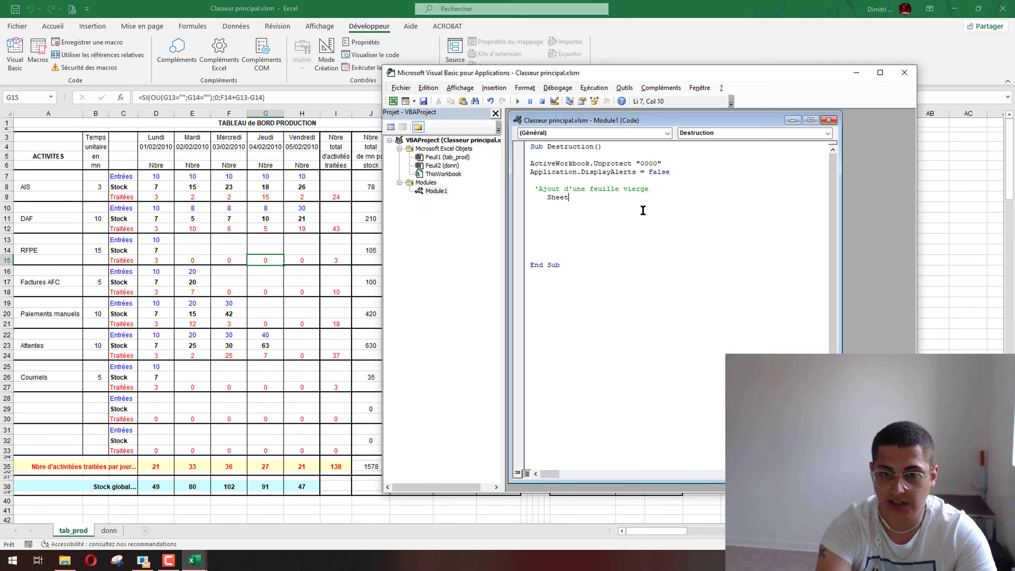
text(s)
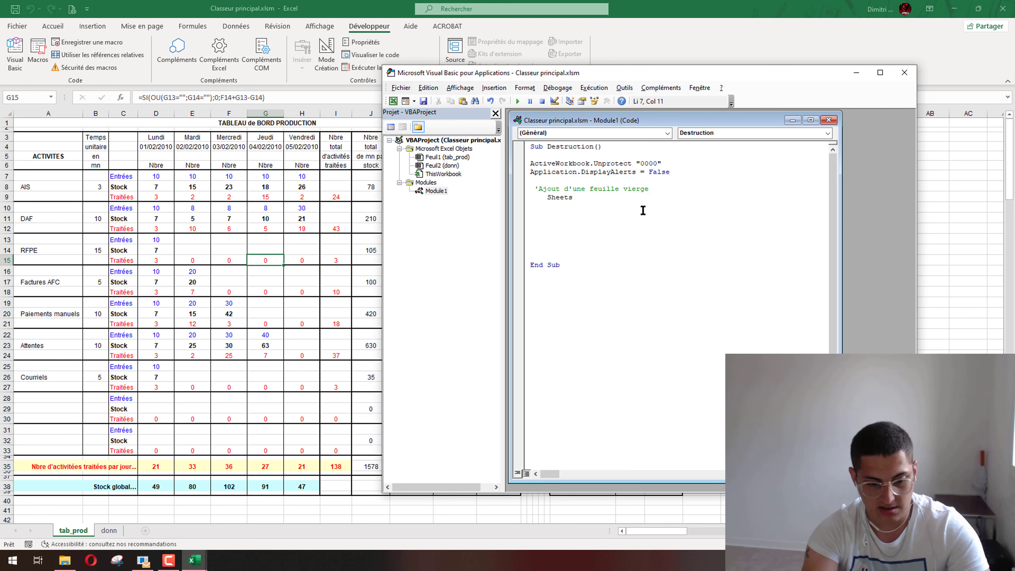
text(.Add)
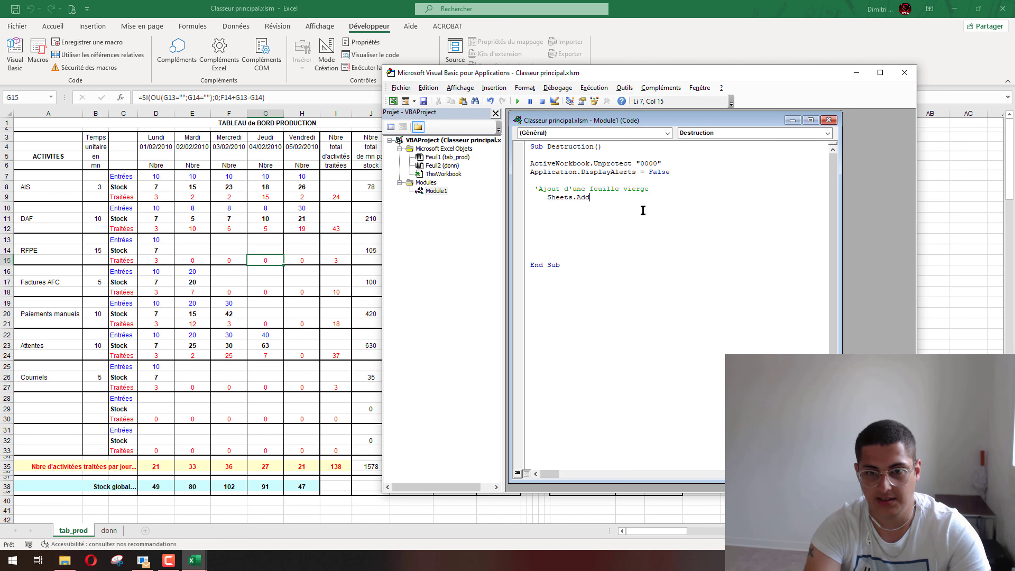
text(.Name )
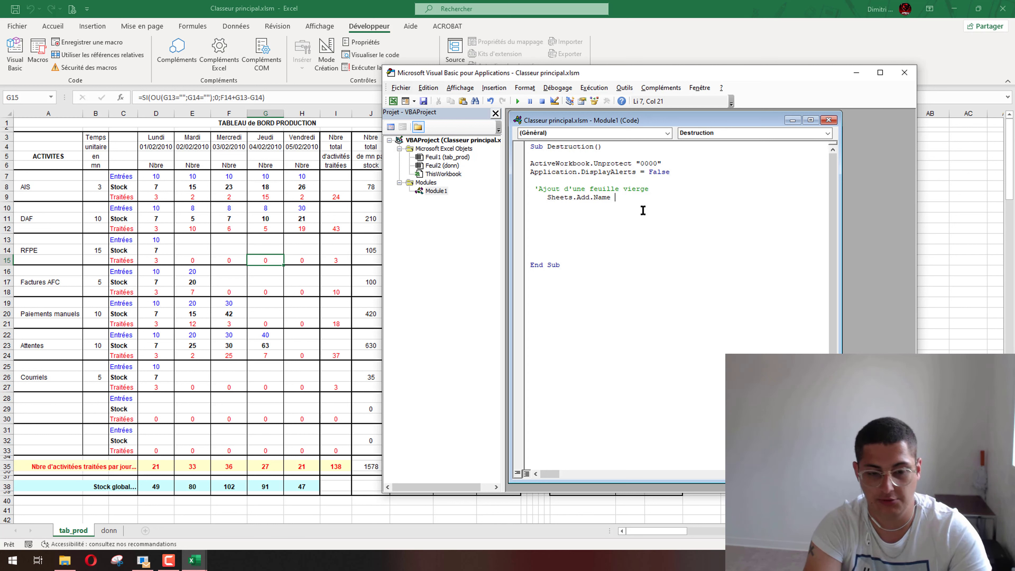
text(= "C)
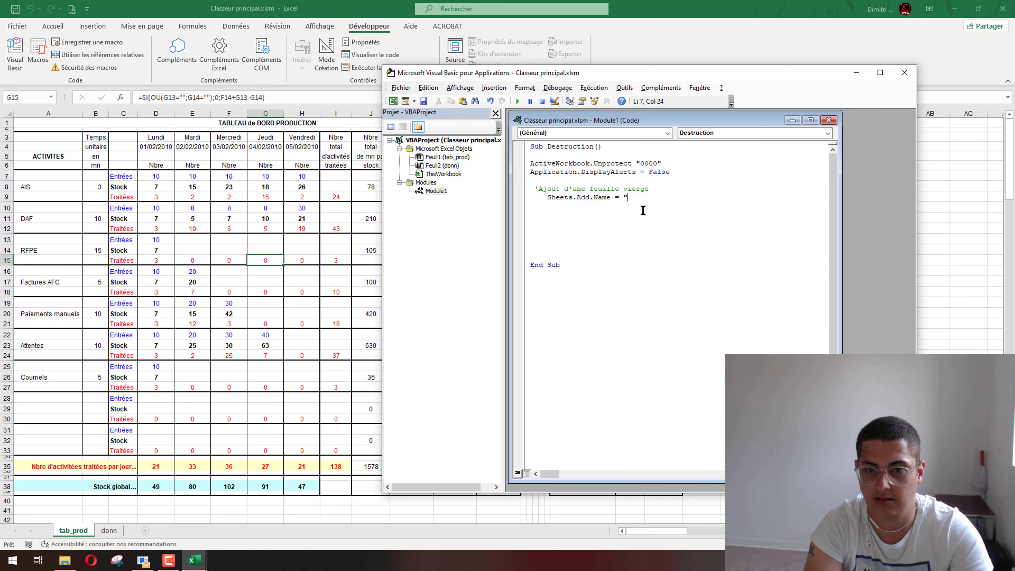
text(LASSEUR SU)
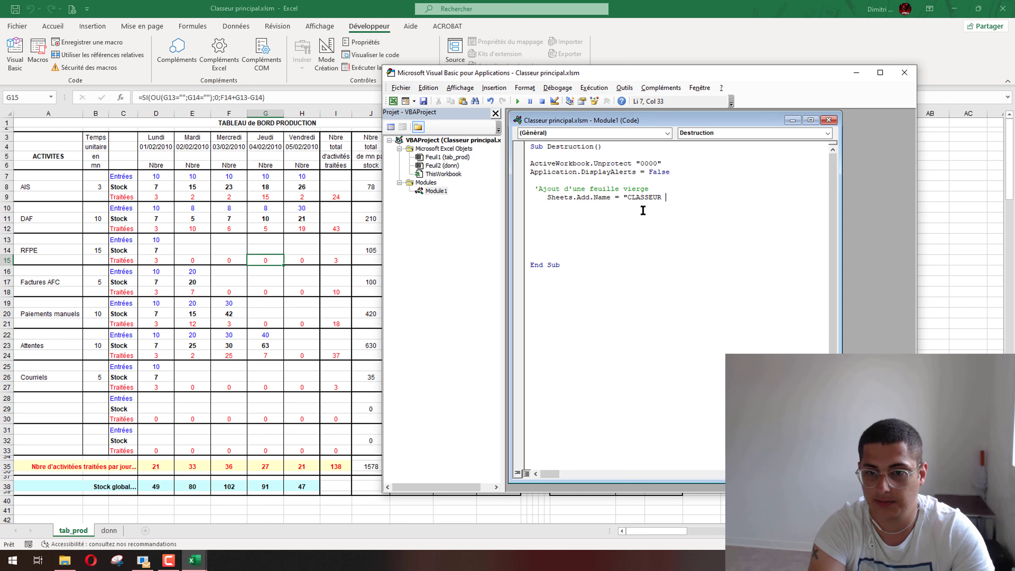
text(PPRIME")
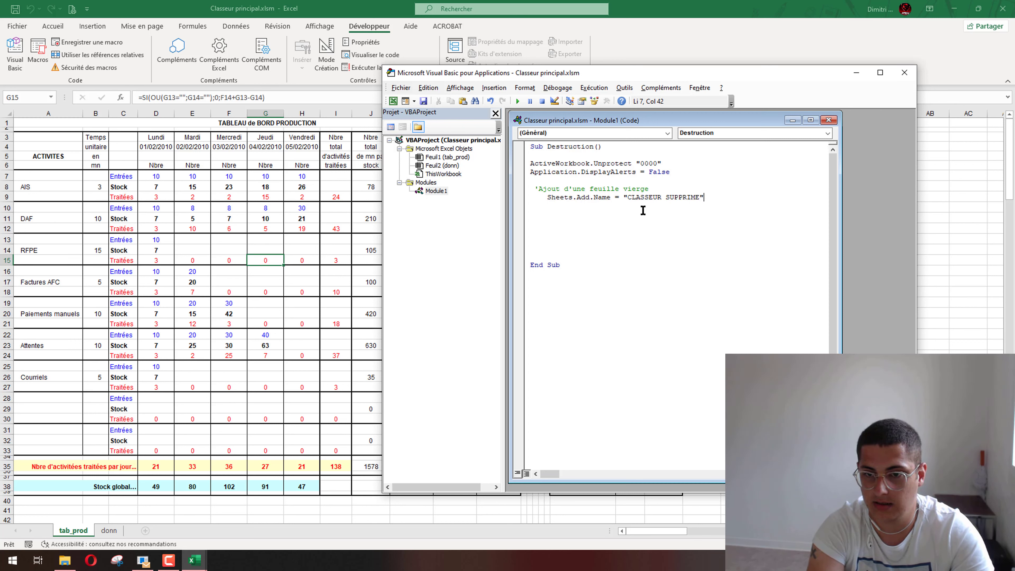
key(Return)
key(Return)
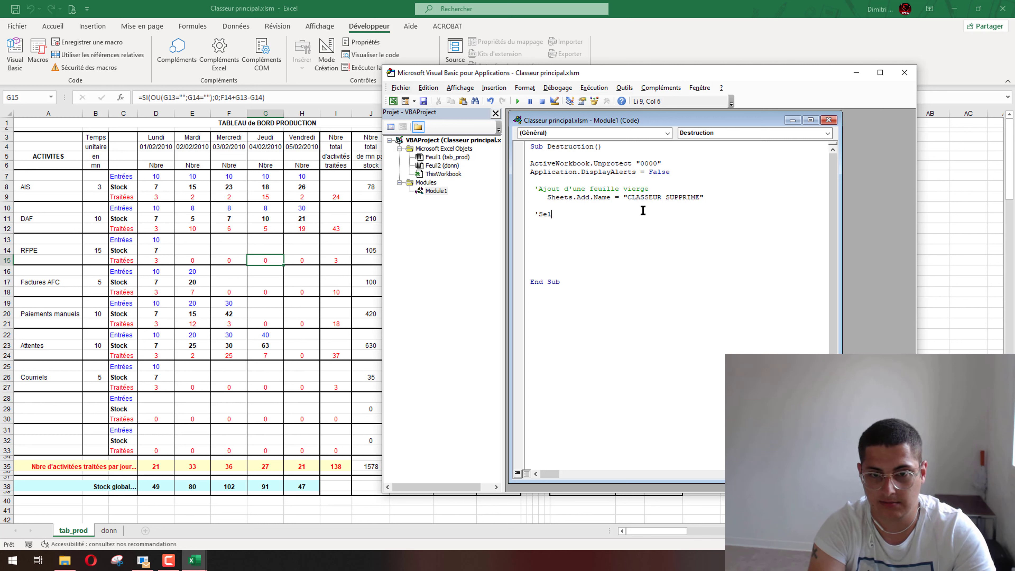
text(ction de cette feuille vie)
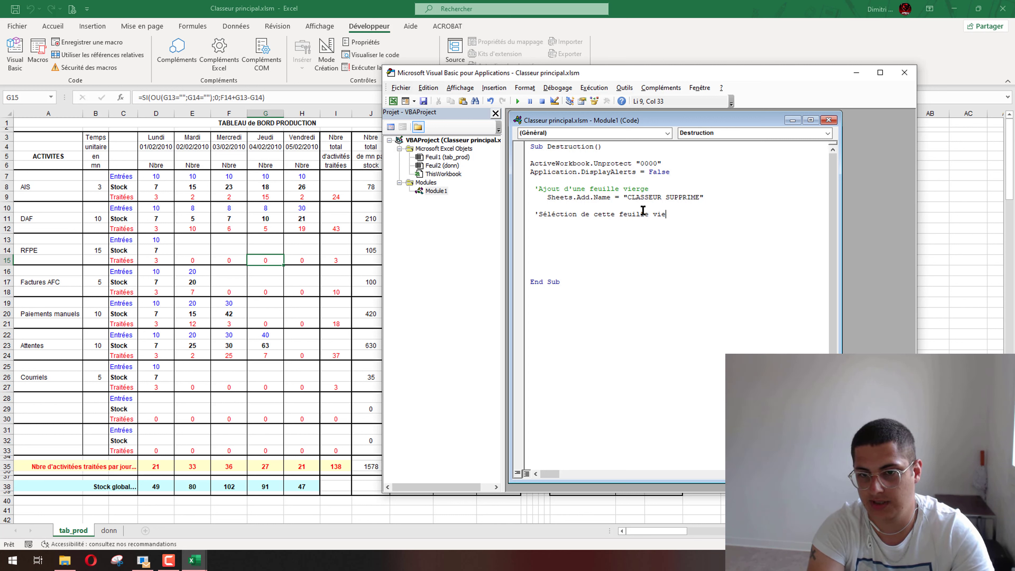
text(rge)
key(Return)
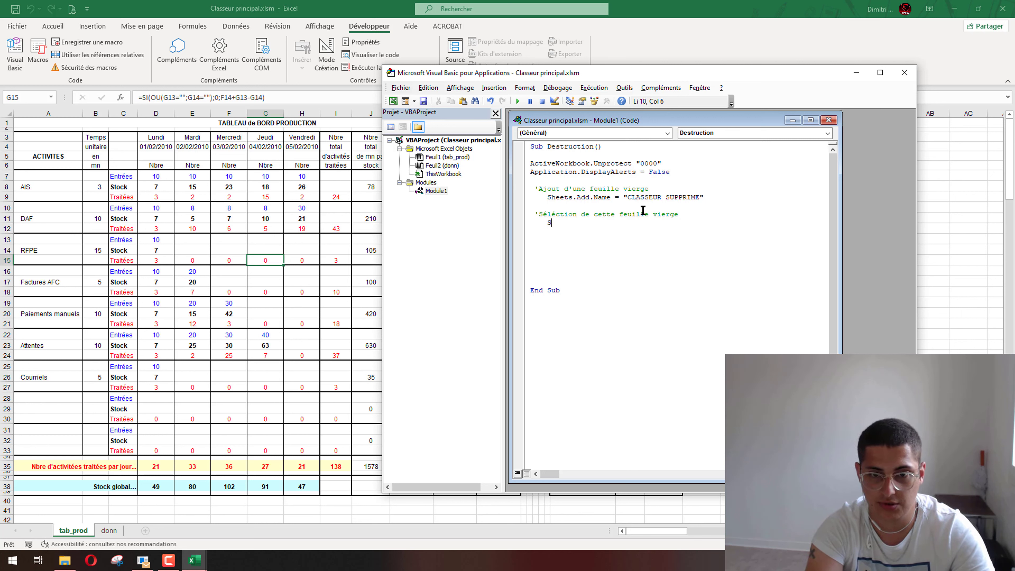
text(heets)
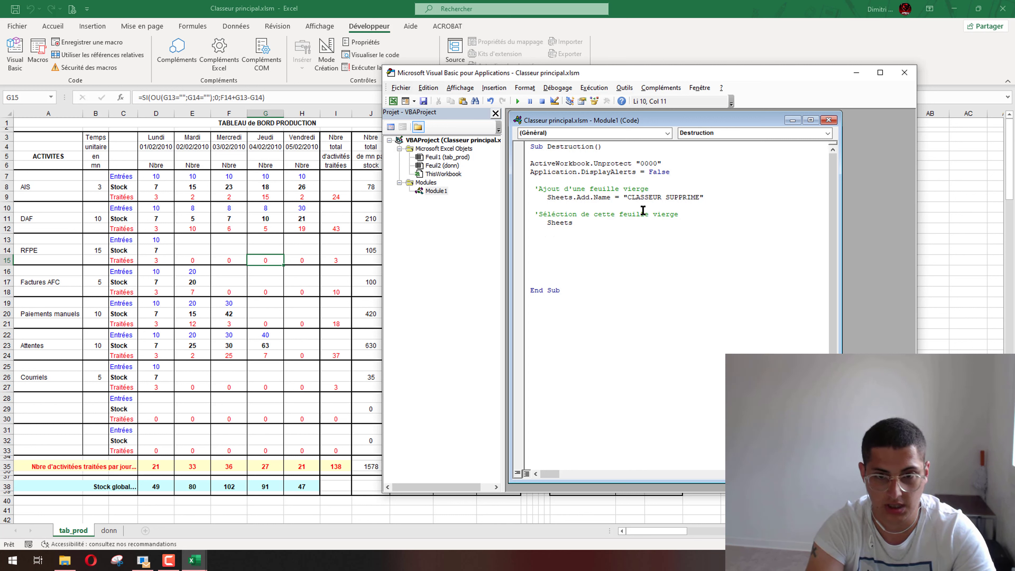
text(()
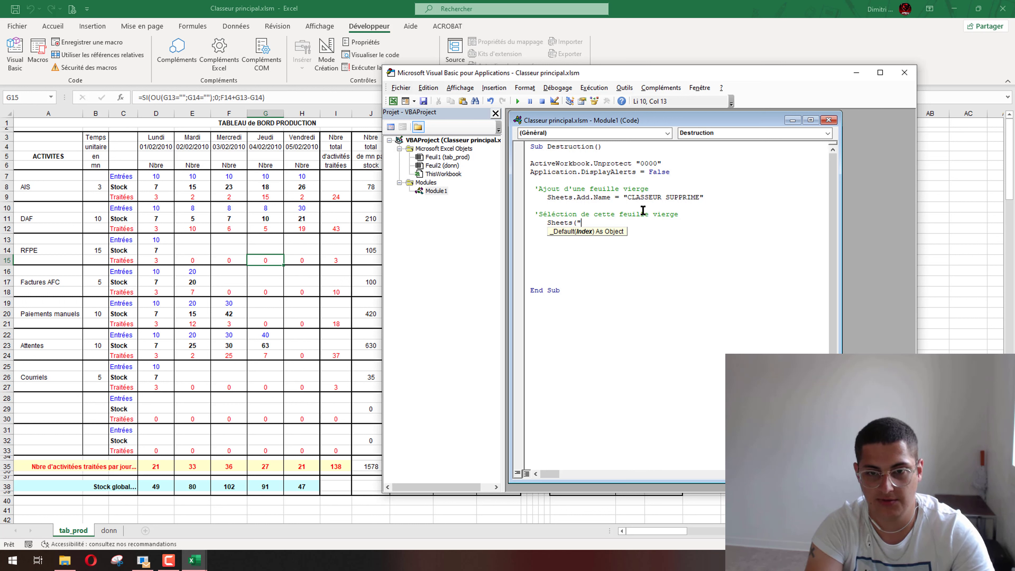
text(SEUR SUPPRIME)
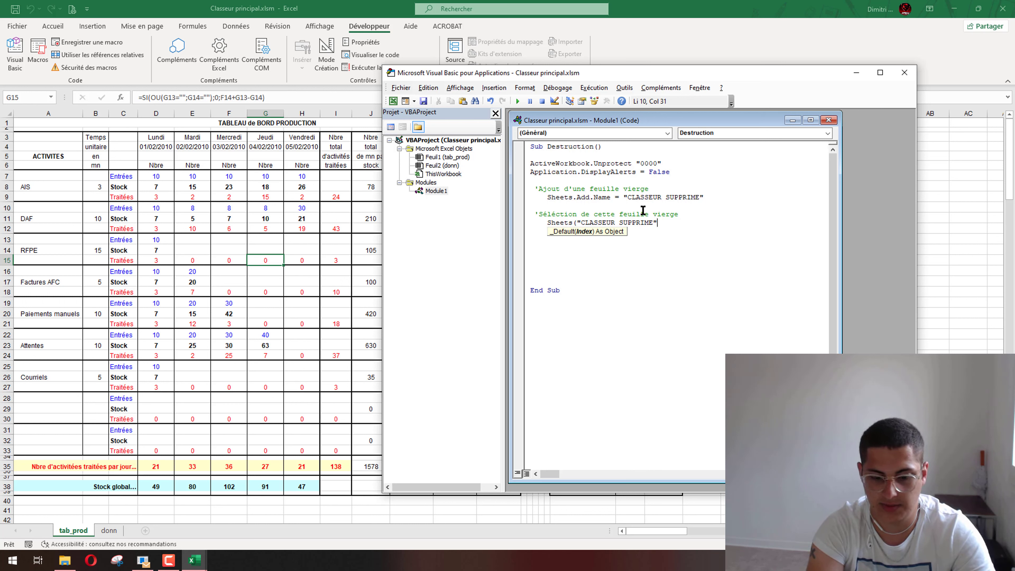
text())
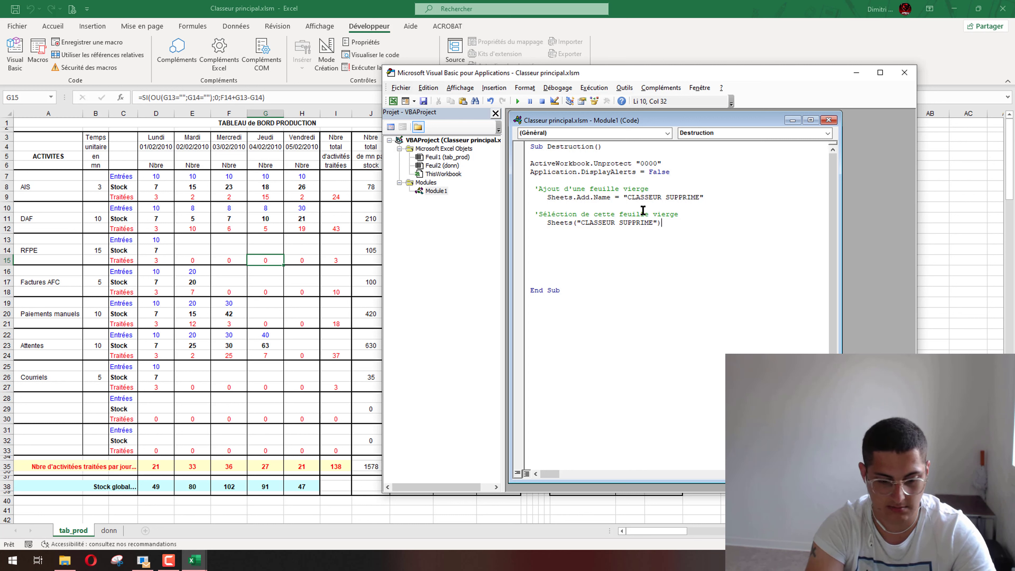
text(t)
key(Return)
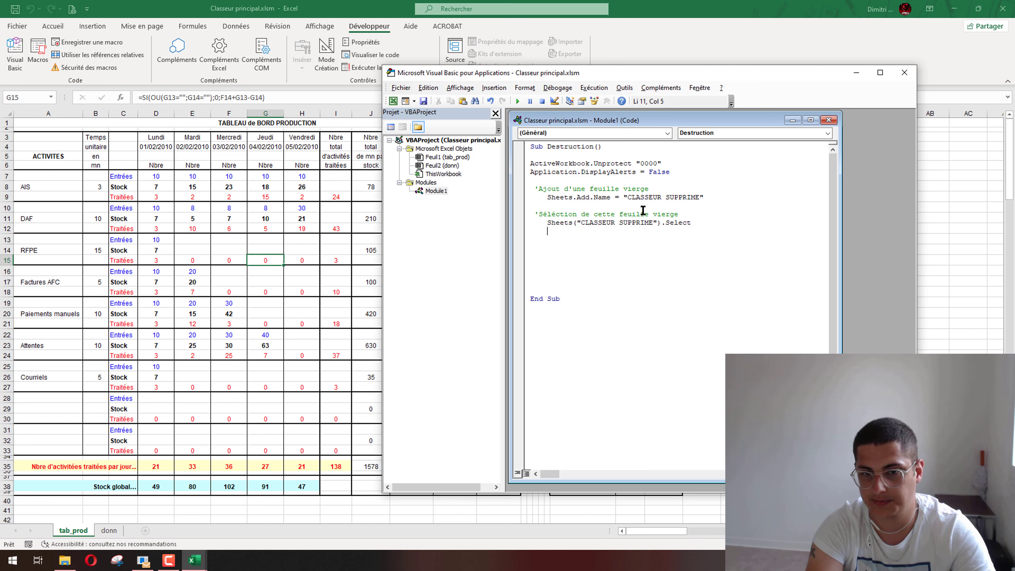
key(Return)
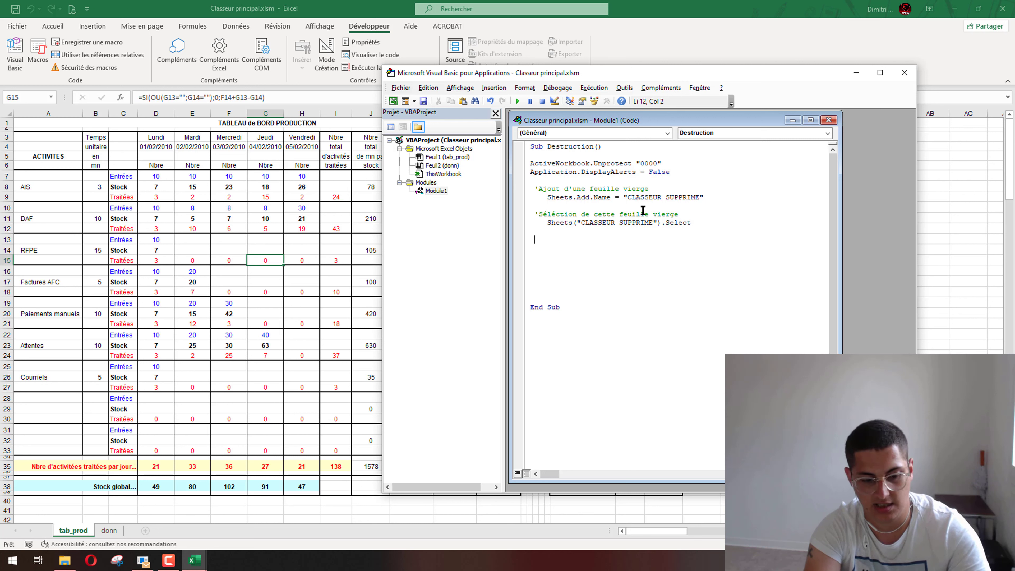
text(')
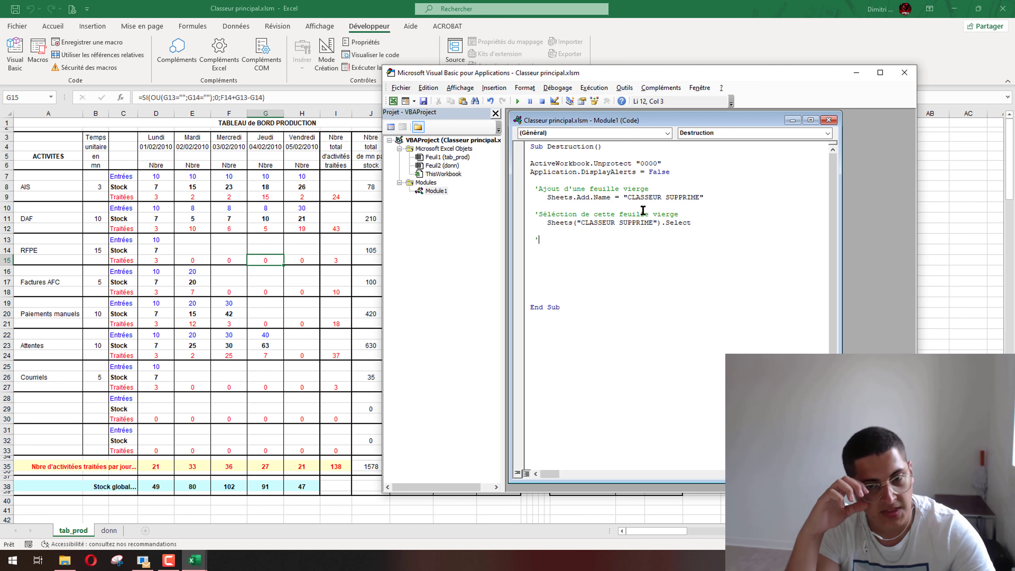
text(Suppre)
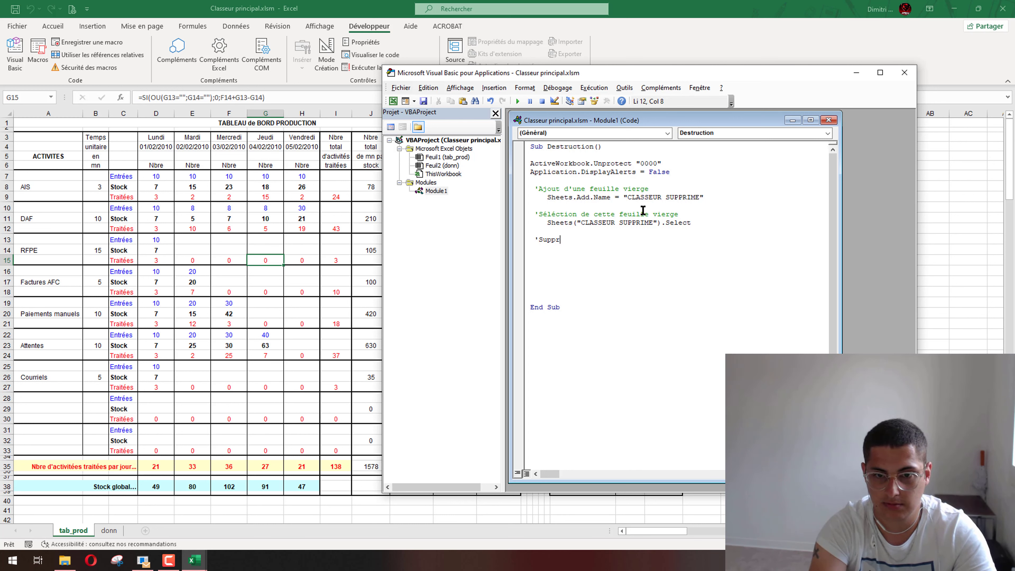
text(ssion de toutes l)
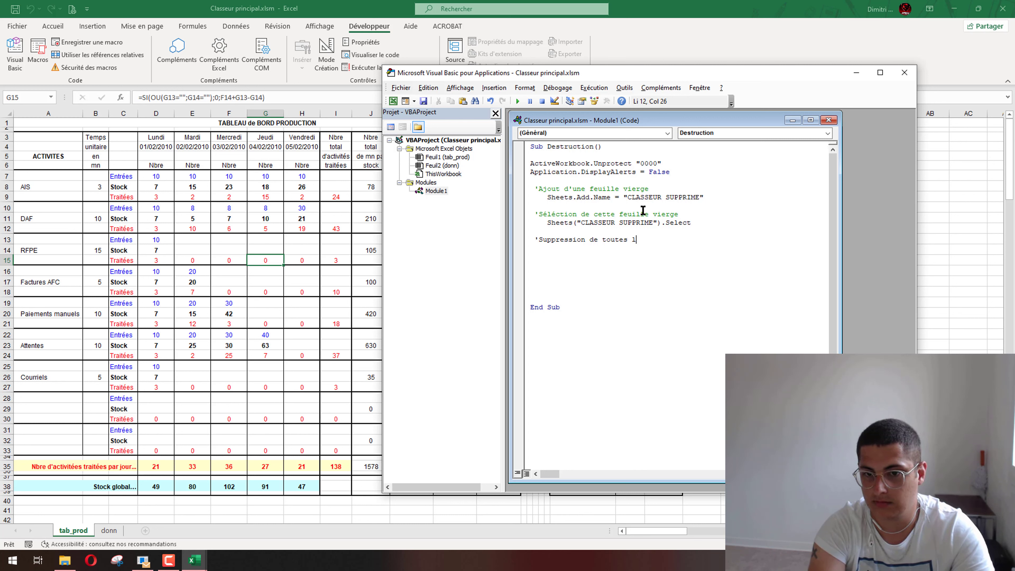
text(es autres)
Step: Add Sheets("tab_prod").Delete and Sheets("donn").Delete under the 'Suppression de toutes les autres' comment
key(Return)
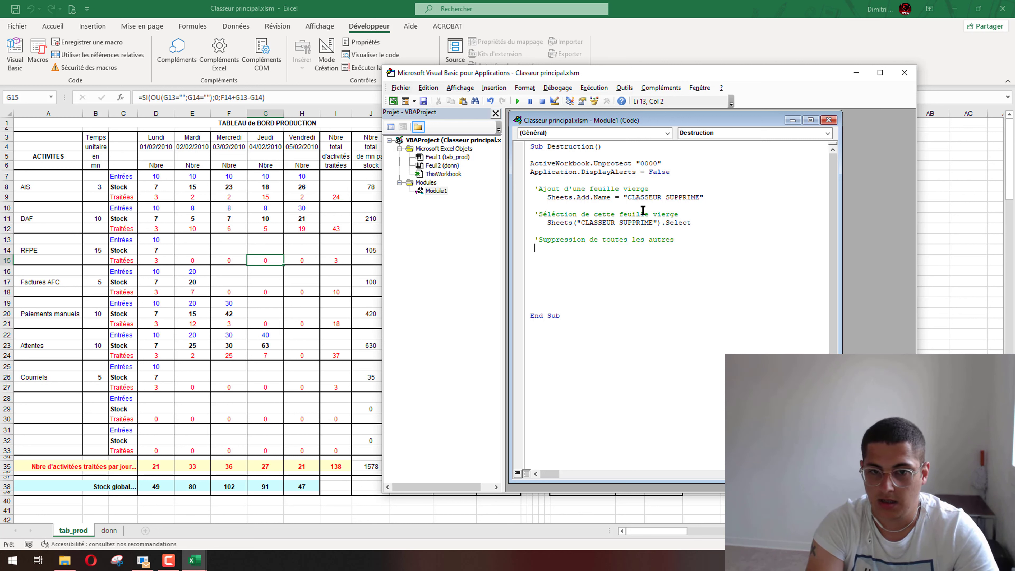
text(Sheets )
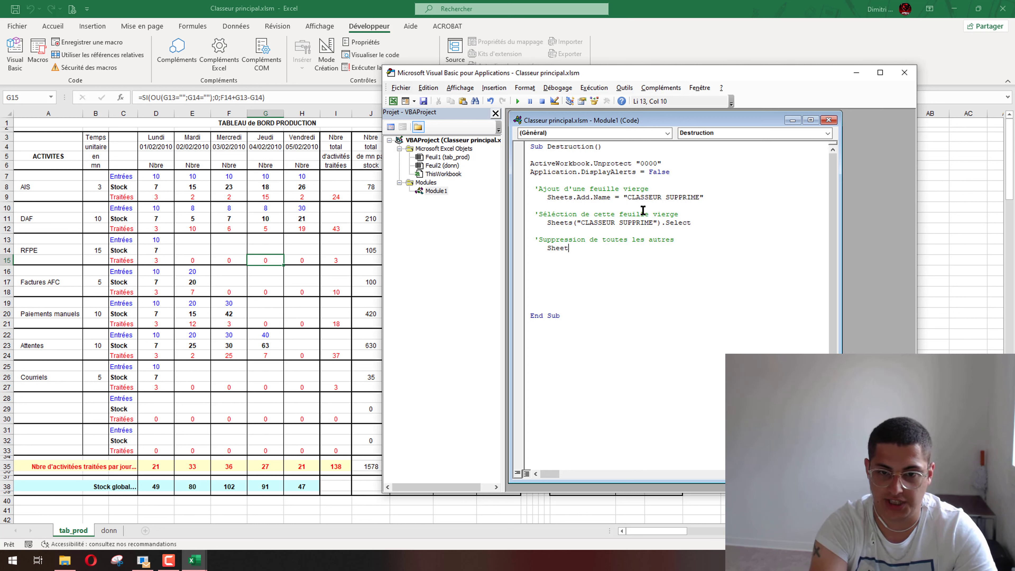
text(("tab)
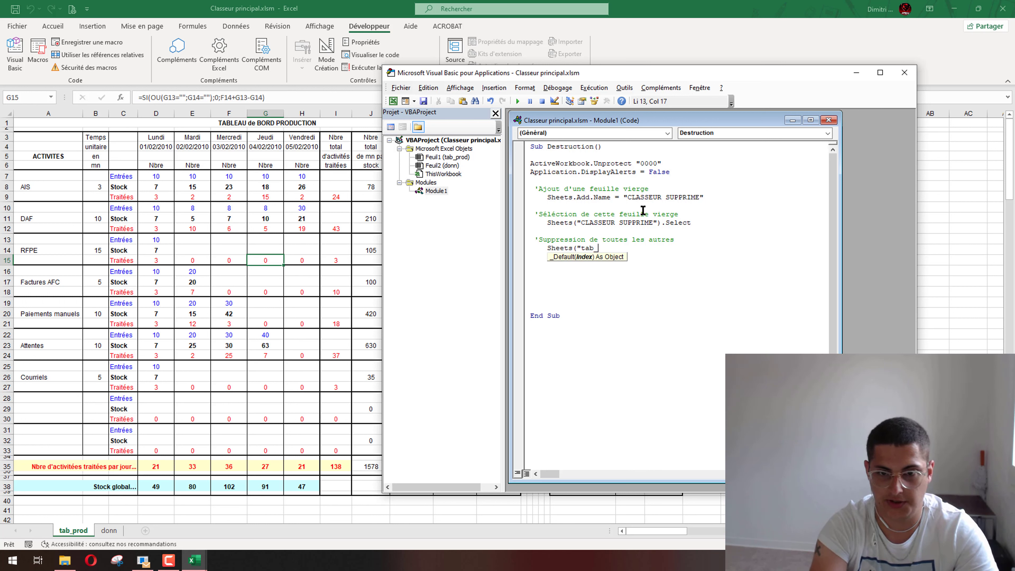
text(_prod)
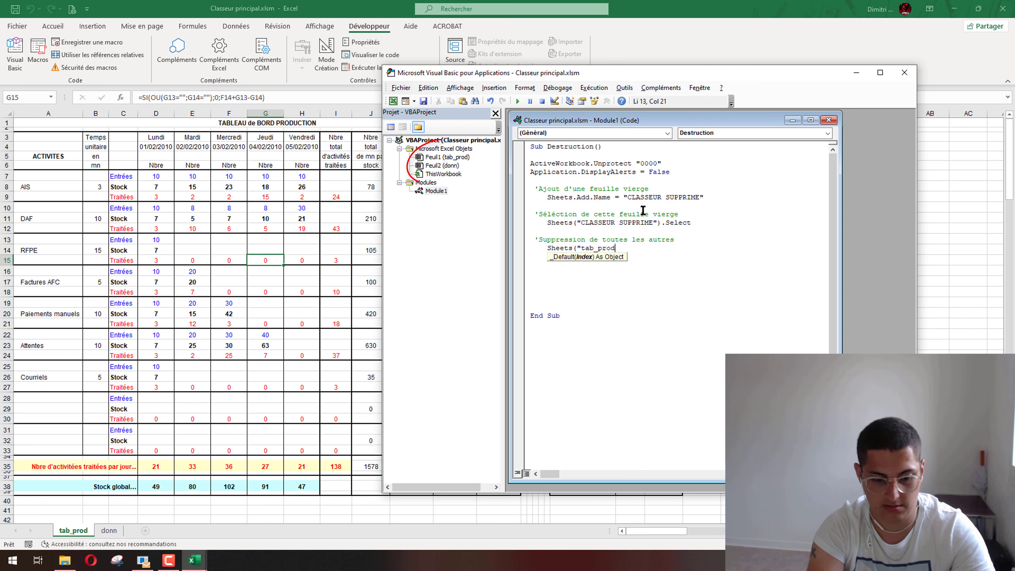
text("))
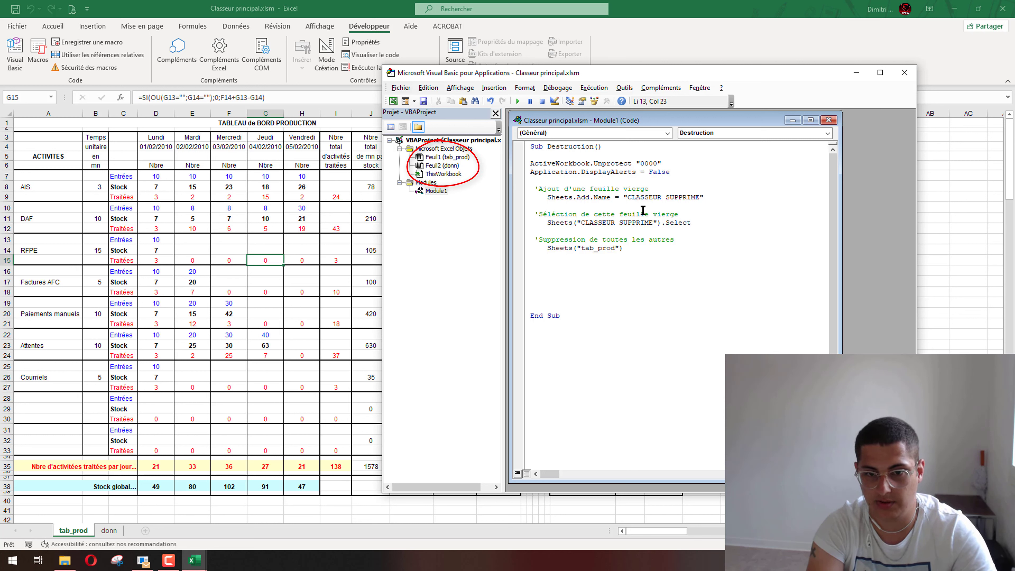
key(Return)
key(BackSpace)
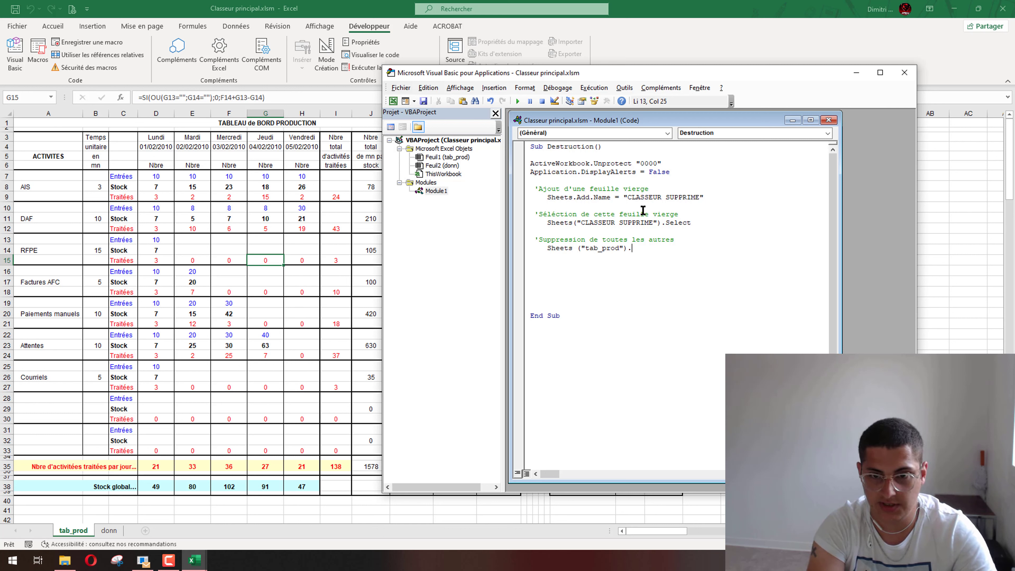
text(elet)
key(Return)
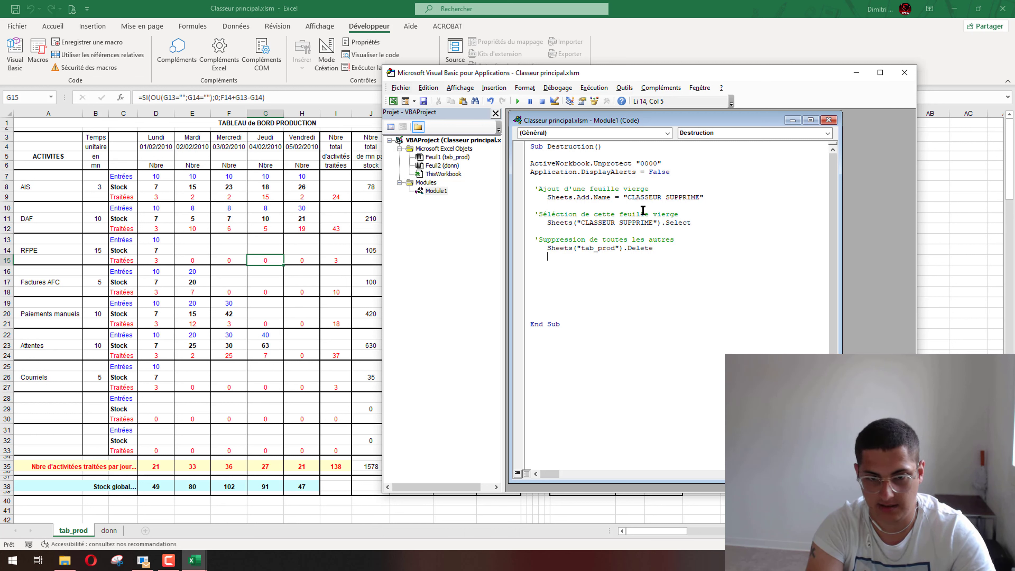
text(Sheets)
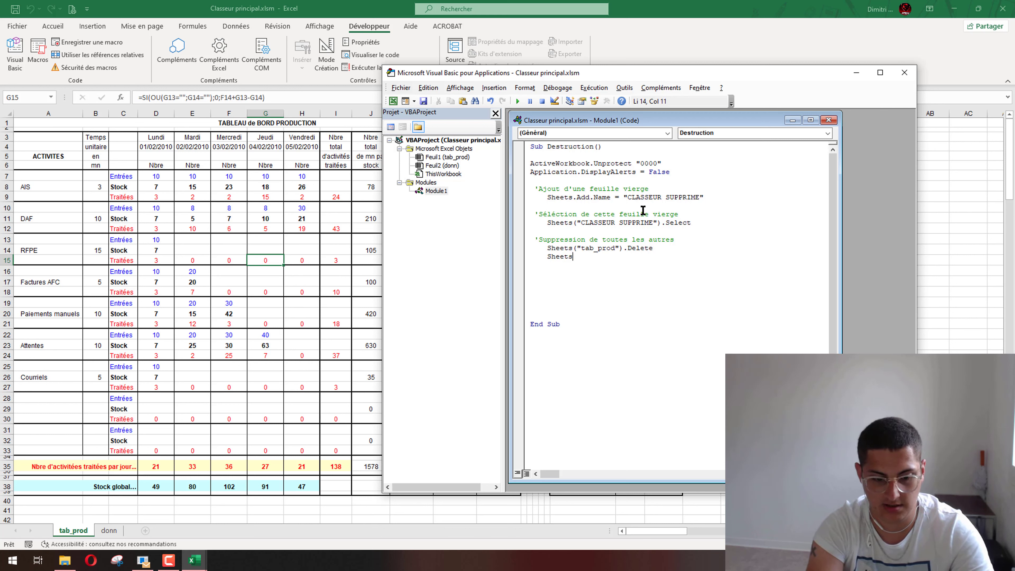
key(BackSpace)
text(s("donn)
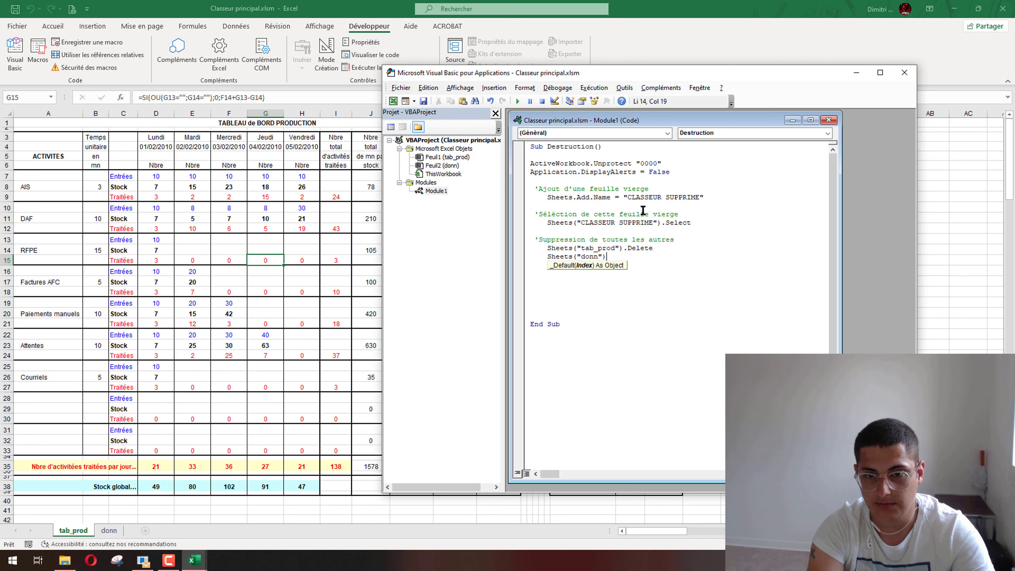
text(elet)
key(Return)
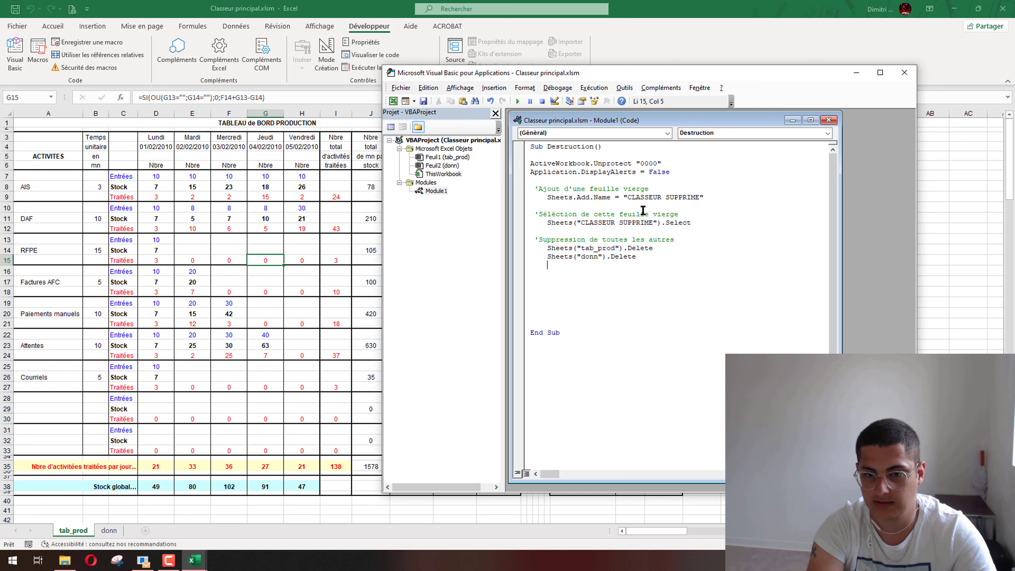
key(Return)
key(Delete)
key(Delete)
key(Delete)
text('A)
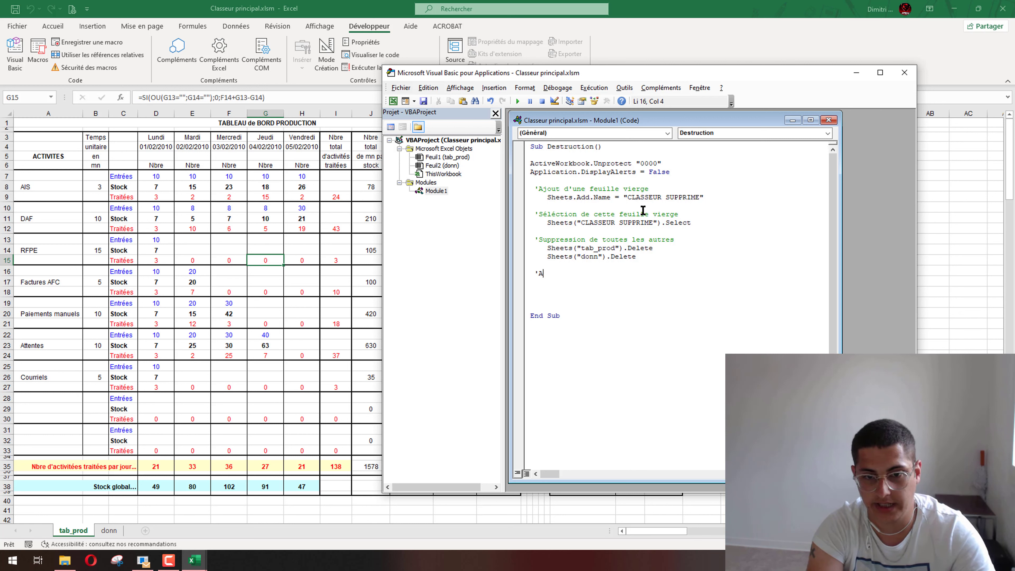
Step: Under 'Activer la protection', add ActiveWorkbook.Protect with the password, adapted from the Unprotect line
key(BackSpace)
key(BackSpace)
text(ctiver la protectio)
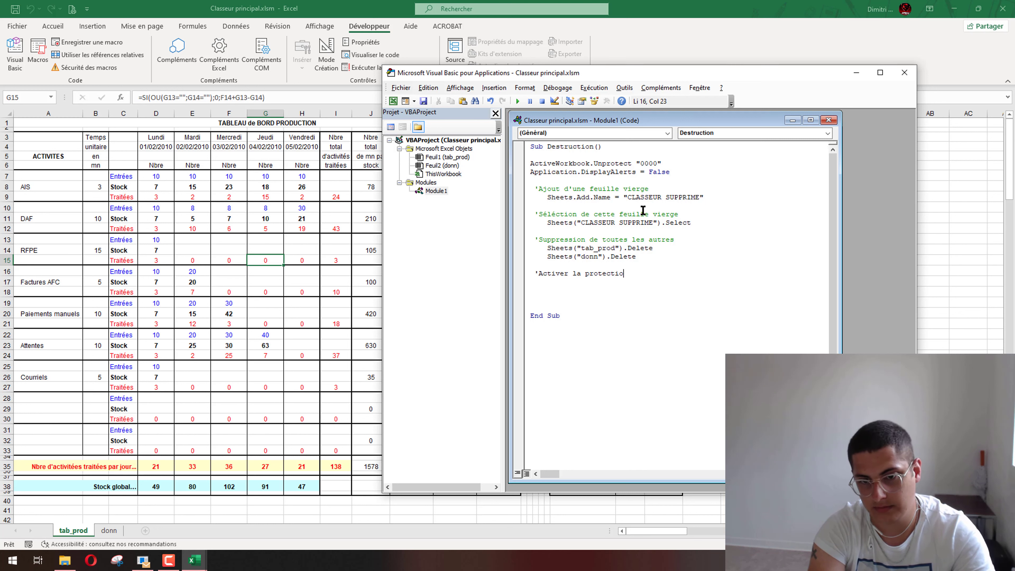
text(n)
key(Return)
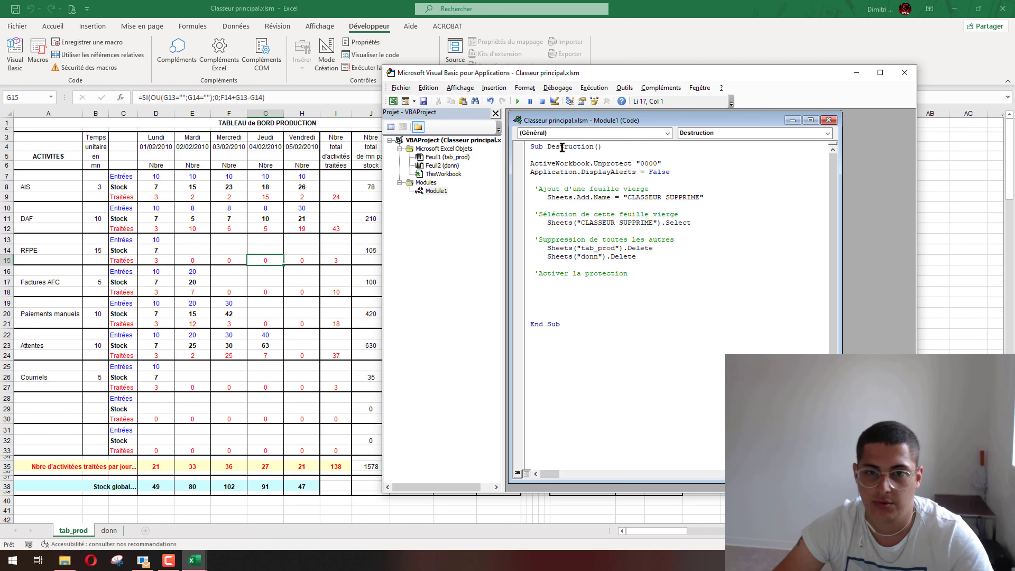
click(525, 165)
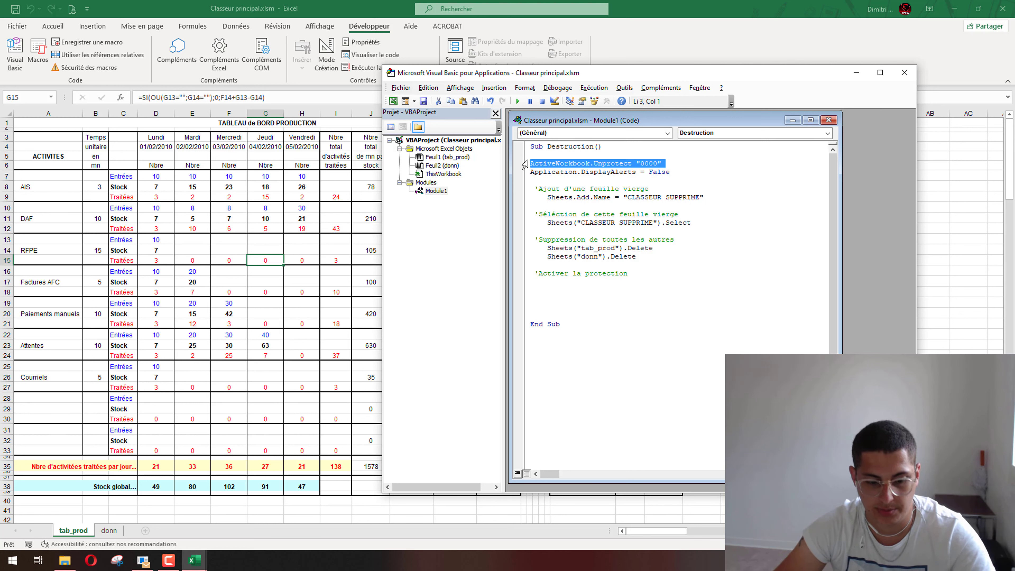
key(ctrl+c)
click(547, 285)
key(ctrl+v)
click(608, 282)
key(BackSpace)
key(BackSpace)
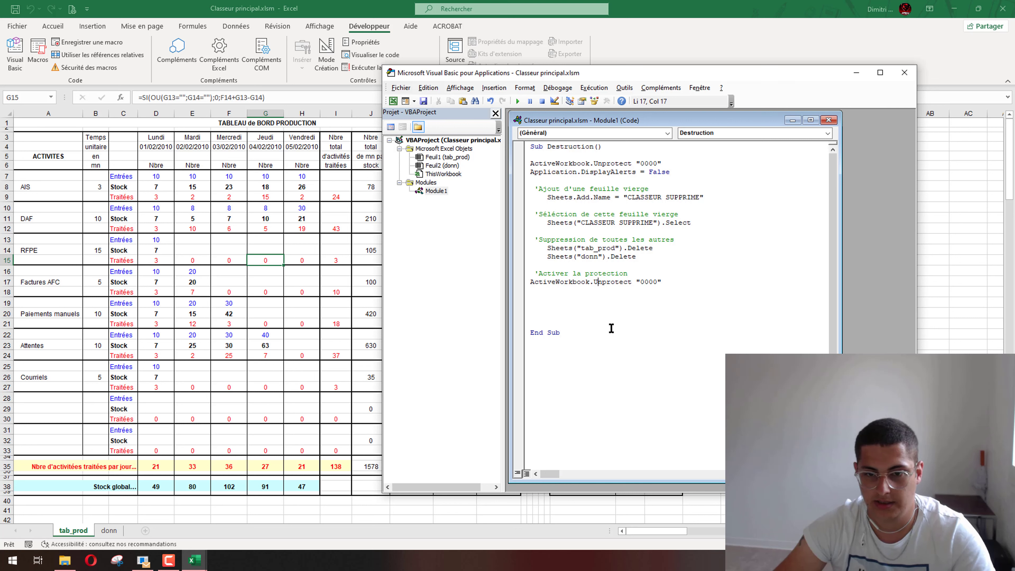
key(Delete)
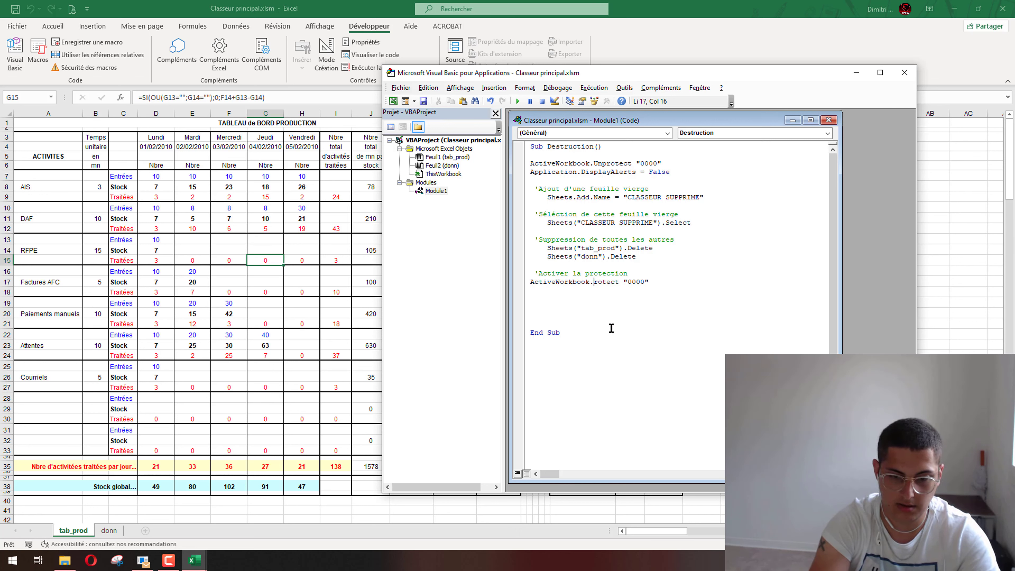
text(P)
Step: Add an 'Enregistrer le classeur' comment with ActiveWorkbook.Save, removing extra blank lines before End Sub
click(560, 300)
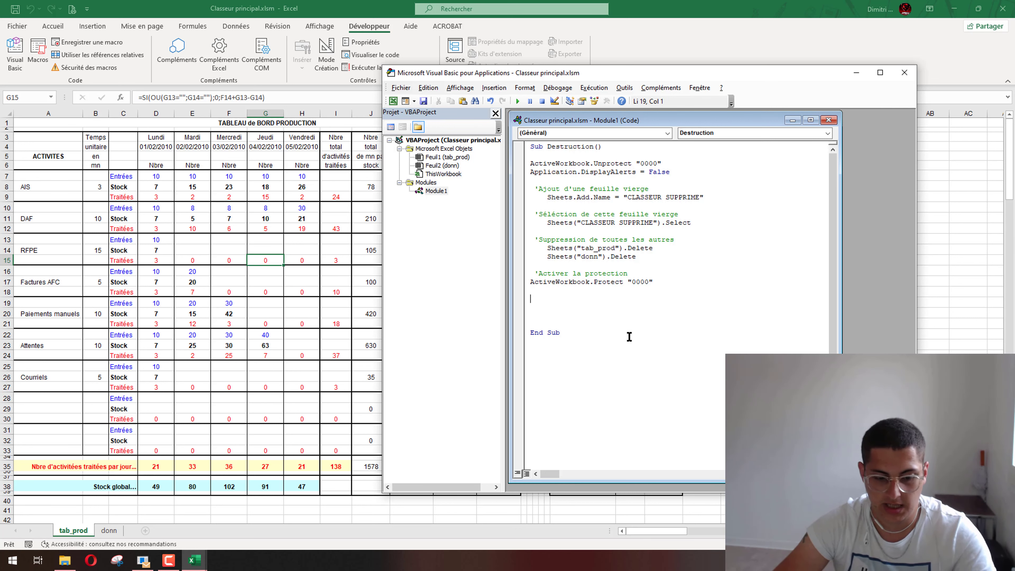
text('Enregistrer le classeur)
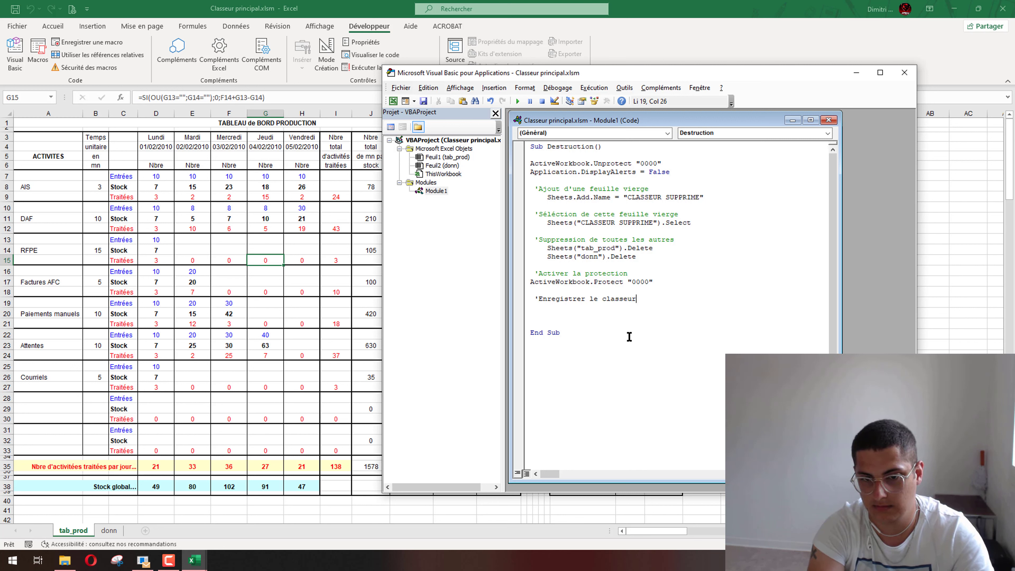
key(Return)
text(ActiveWorkbook)
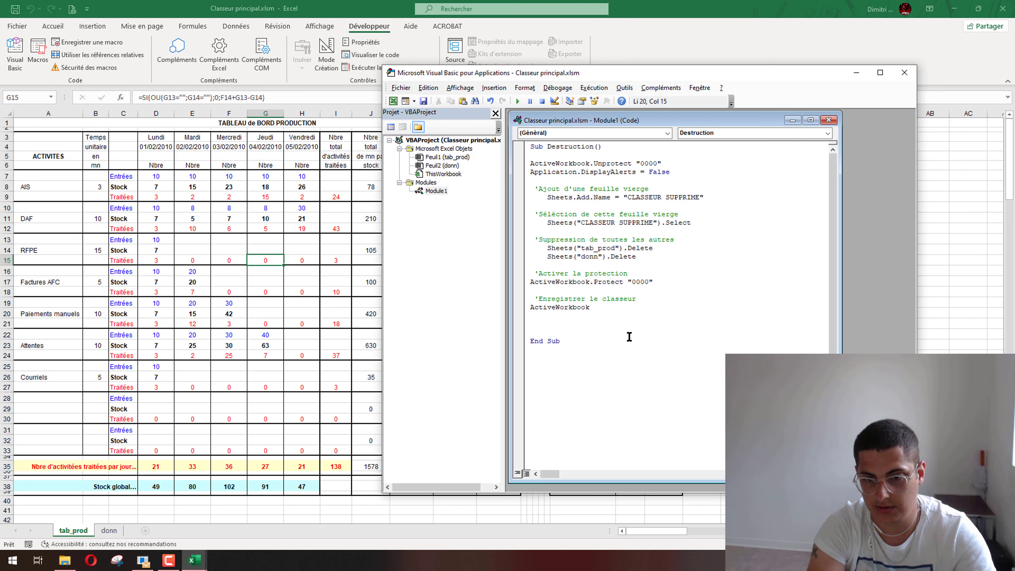
text(.)
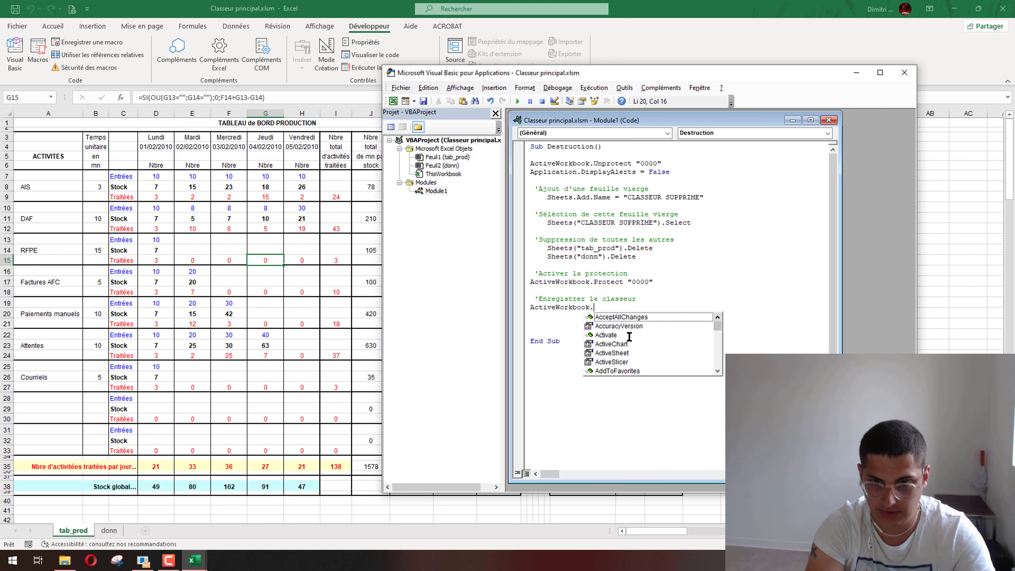
text(Sa)
key(Tab)
key(Delete)
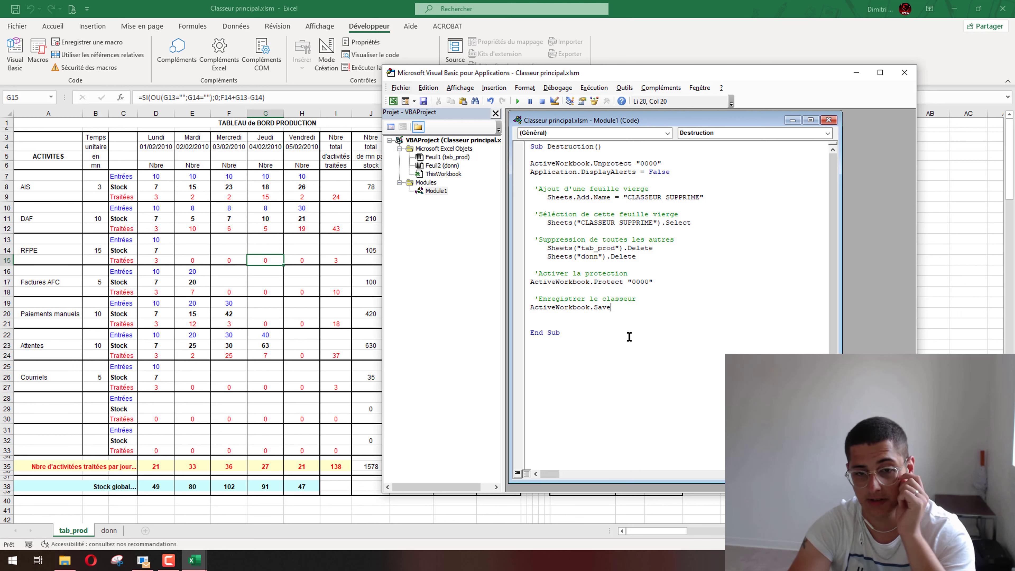
key(Delete)
click(581, 345)
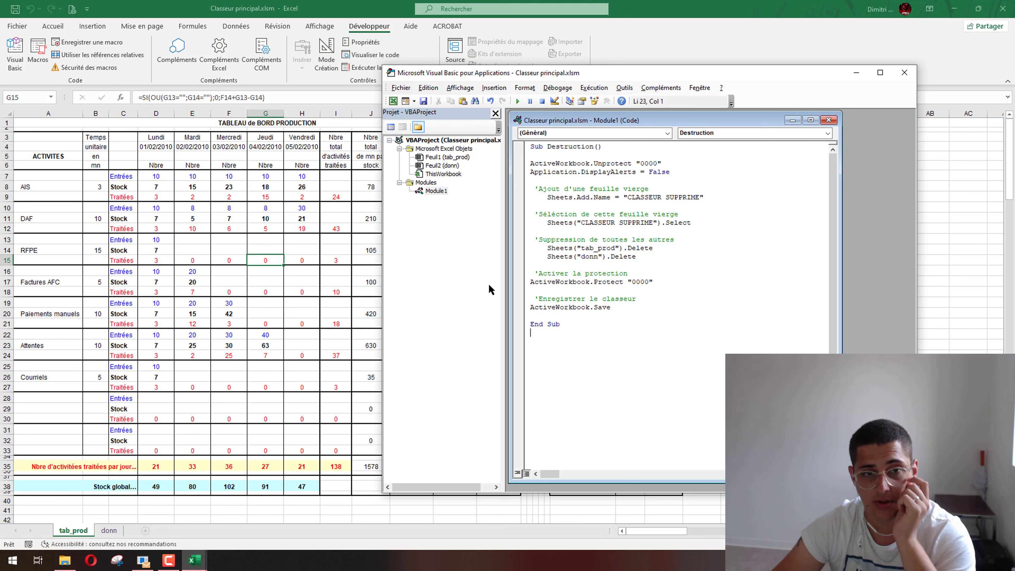
Step: Save the project and start Sub Auto_Open with If Date >= #17/05/2022# Then
click(423, 101)
text(Sub Au)
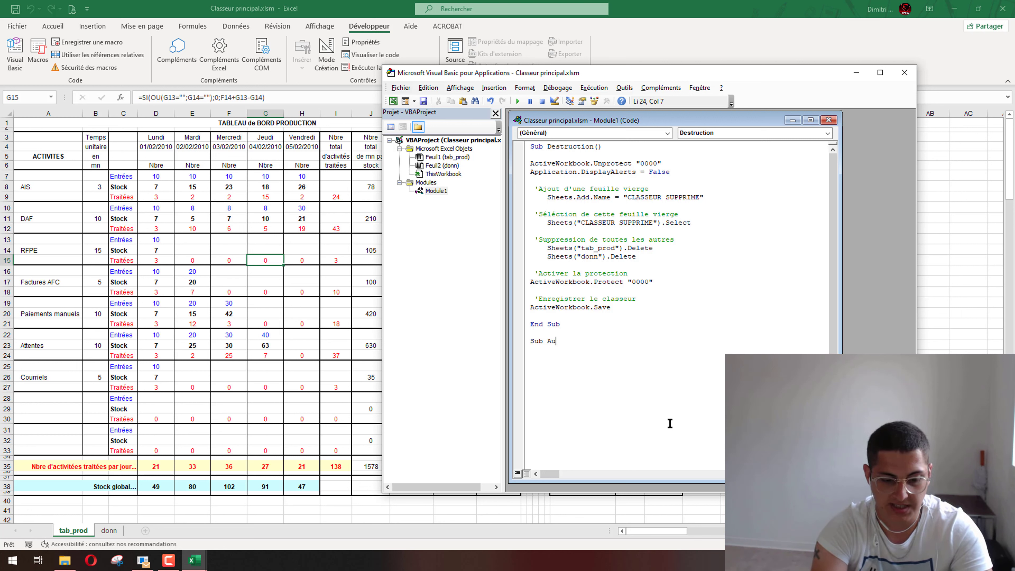
text(pen)
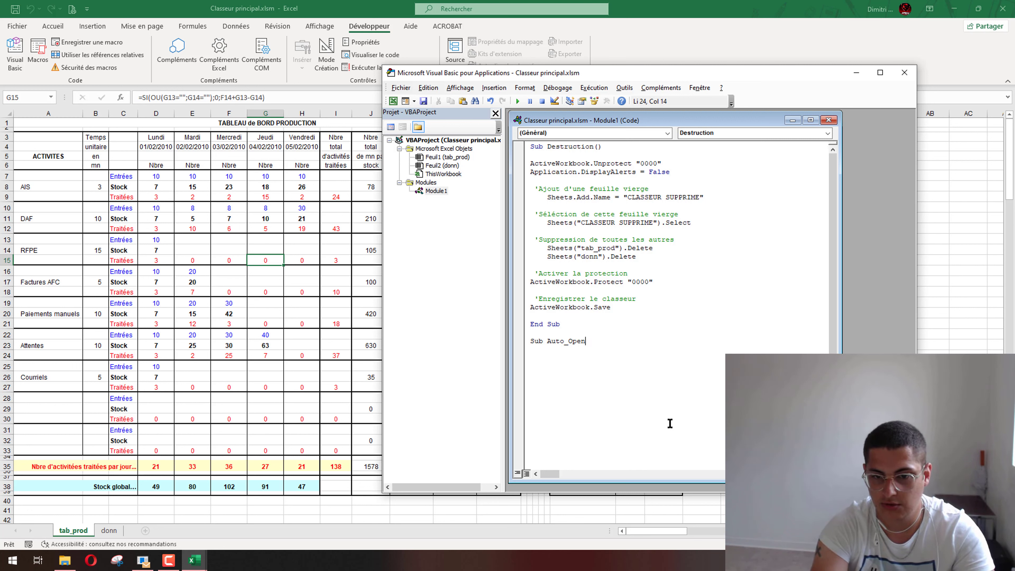
key(Return)
key(Return)
key(Return)
key(Return)
key(Return)
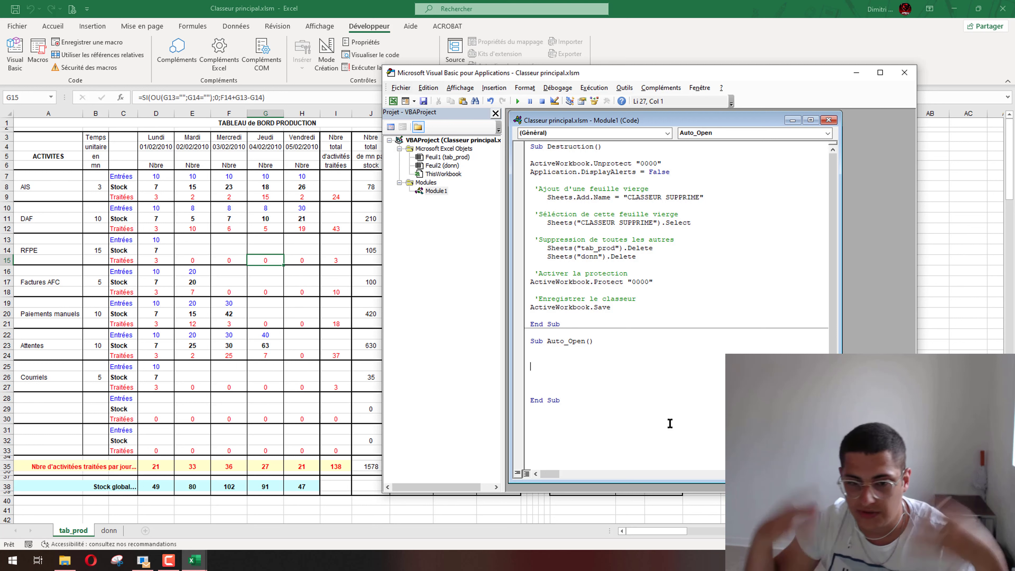
text(If Date)
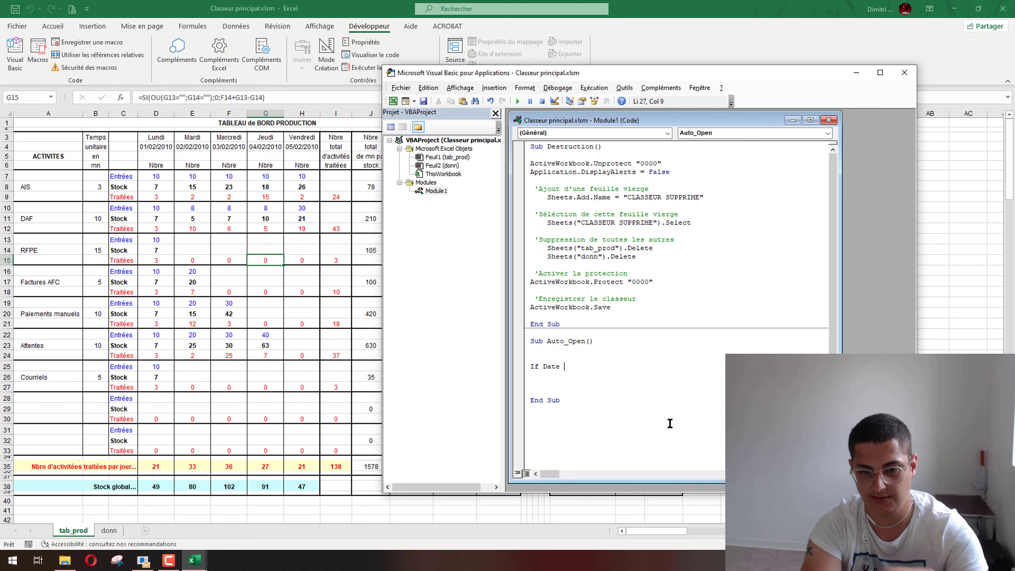
text(>=)
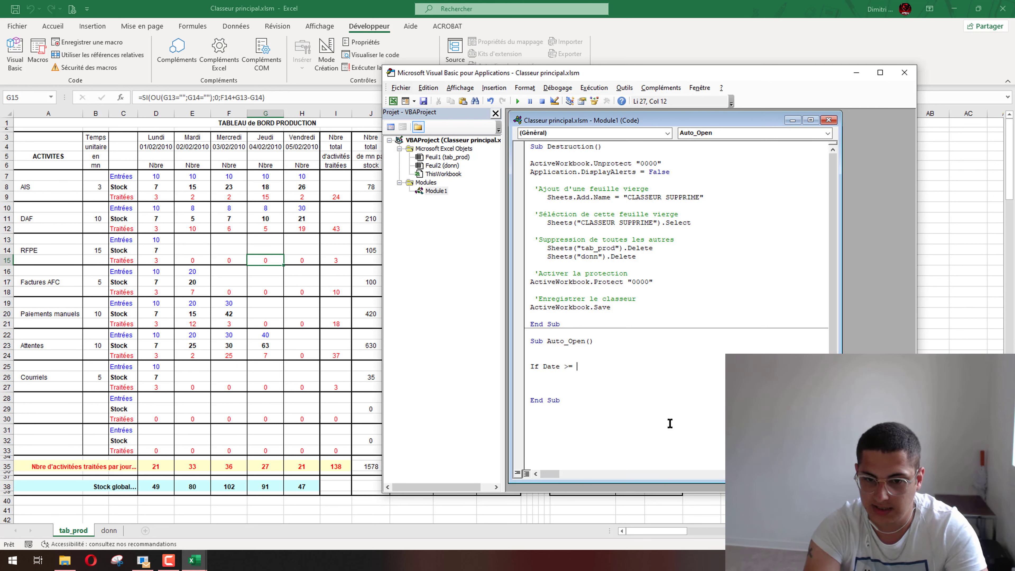
text(#)
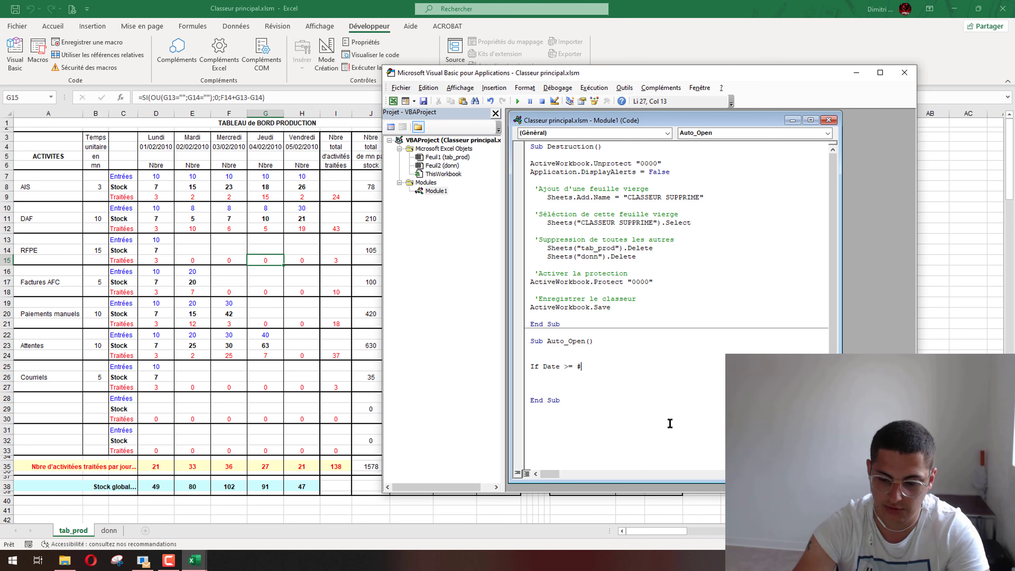
text(17/05/2022)
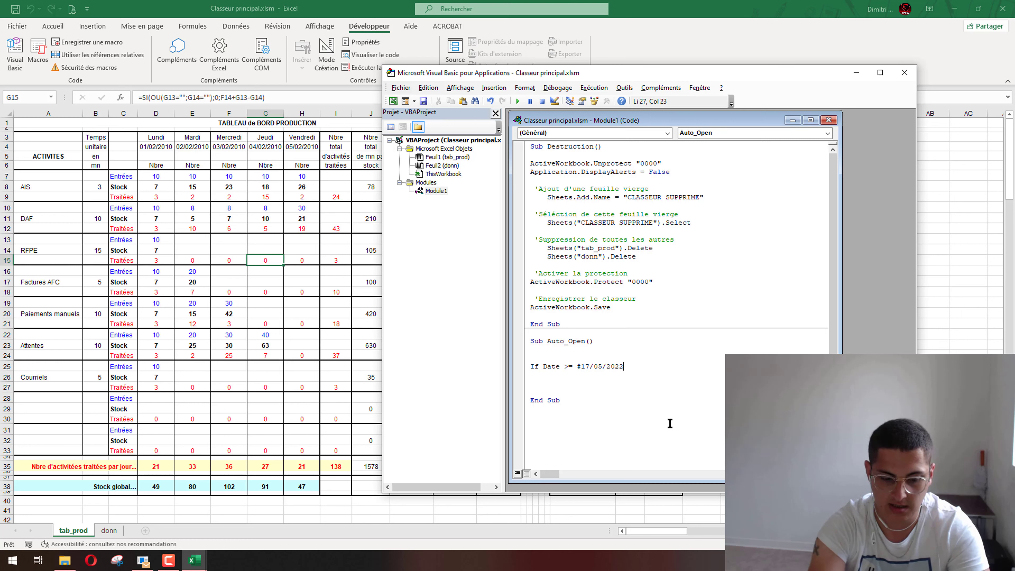
text(#)
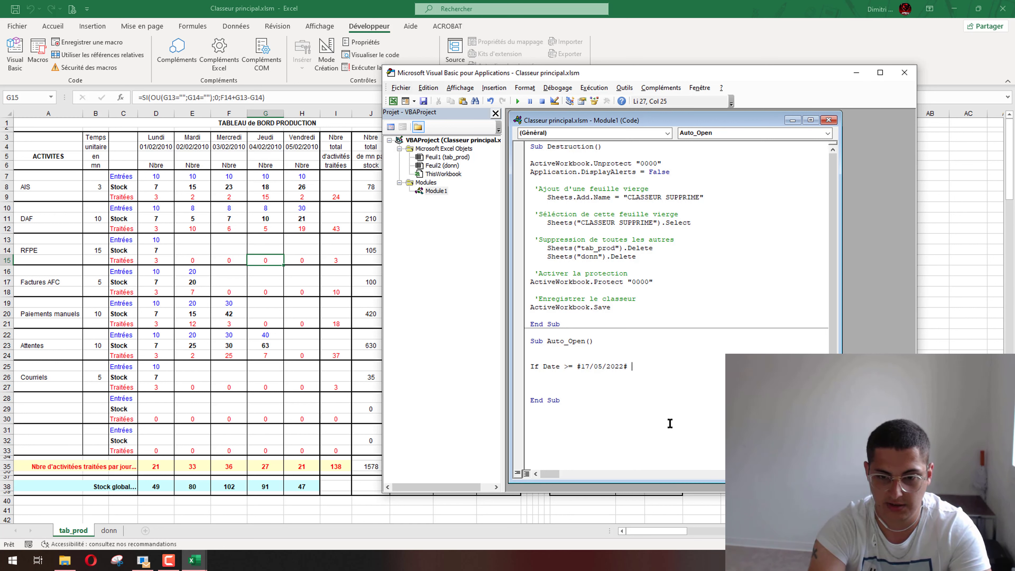
text( Then)
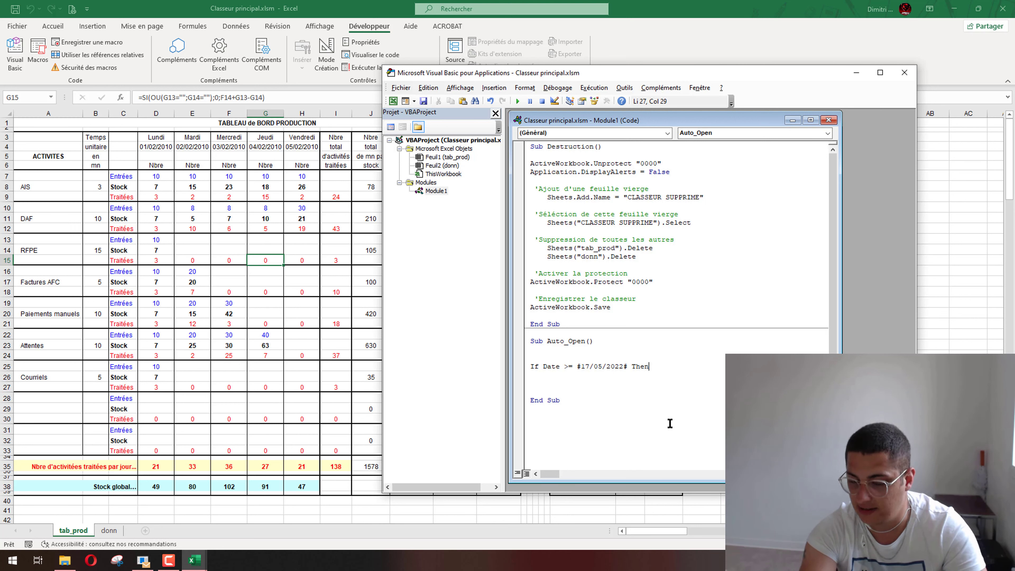
key(Return)
text(Call)
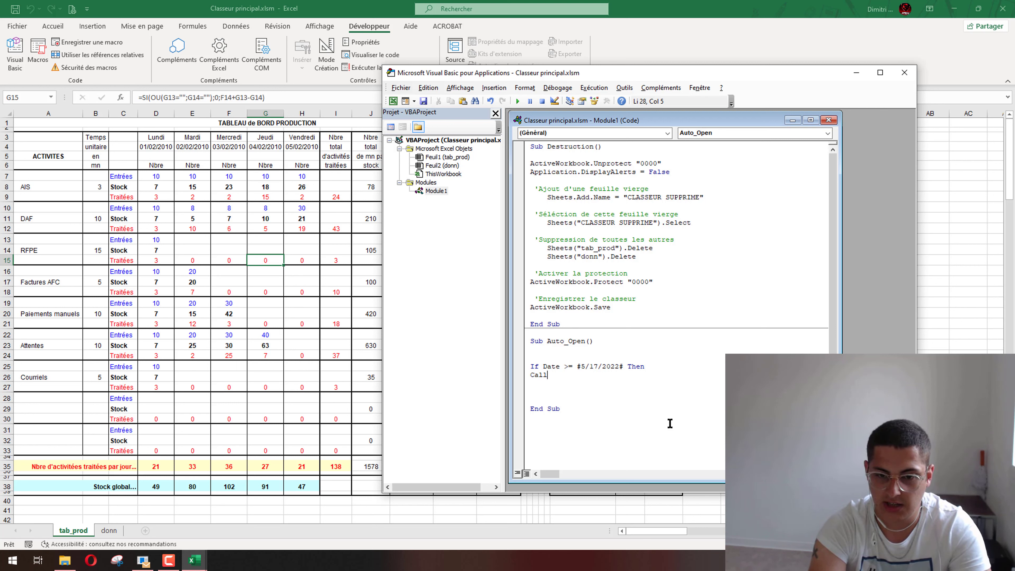
Step: Complete the date test with Call Destruction and ActiveWorkbook.Save, then switch back to Excel
click(643, 270)
click(502, 320)
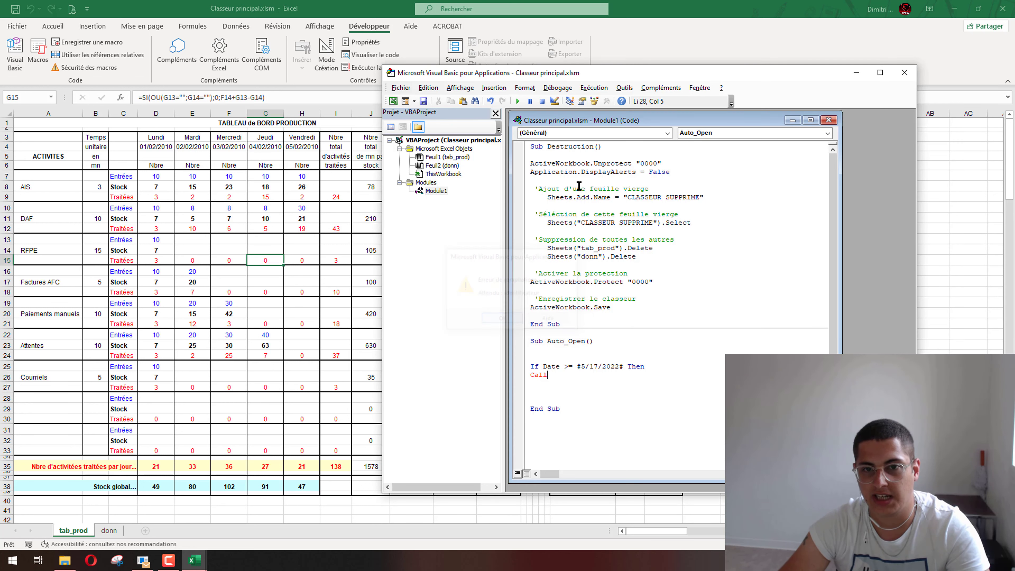
drag(594, 147, 544, 146)
key(ctrl+c)
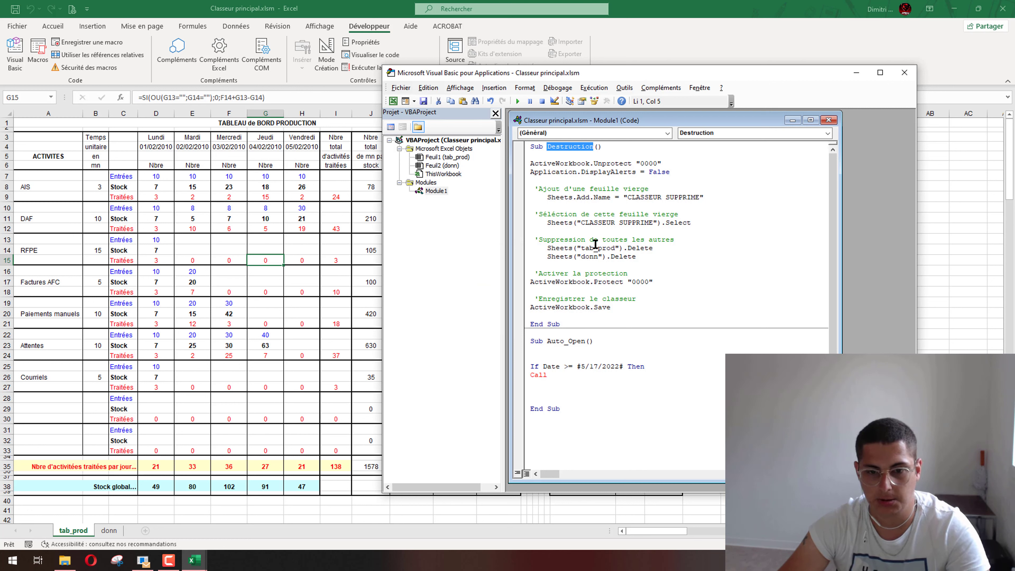
click(560, 378)
key(ctrl+v)
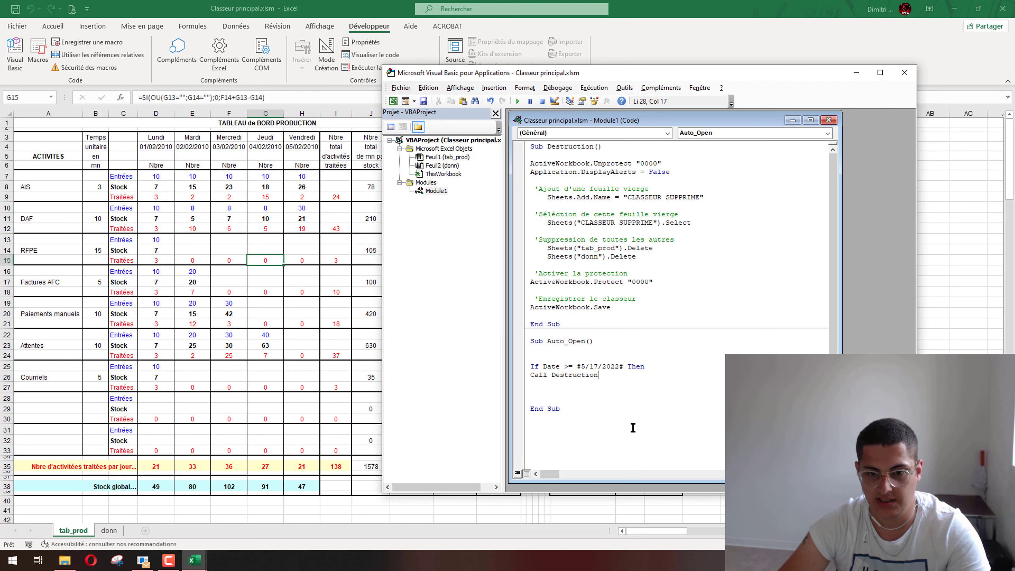
key(Return)
text(ActiveWorkbook)
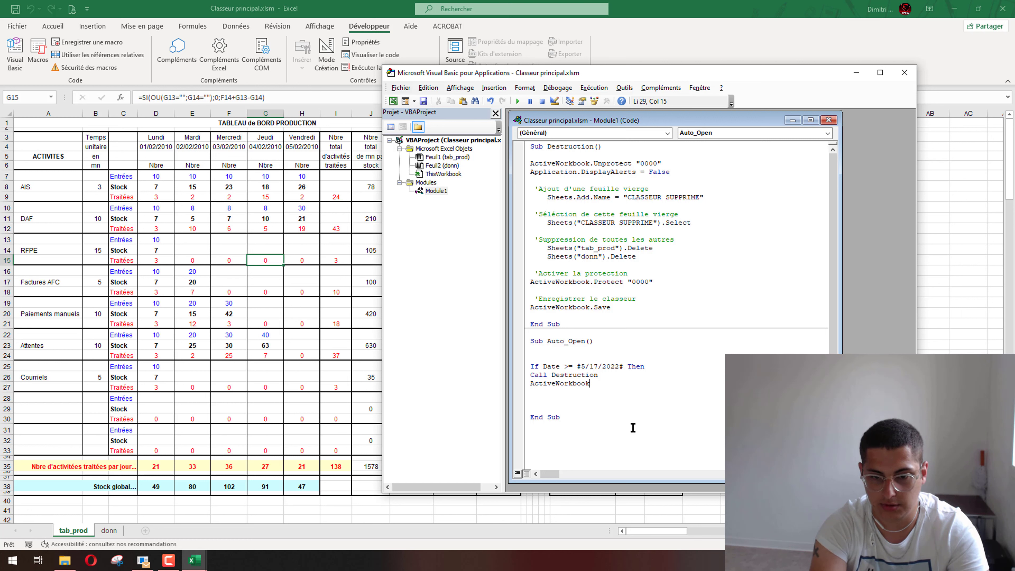
text(.Save)
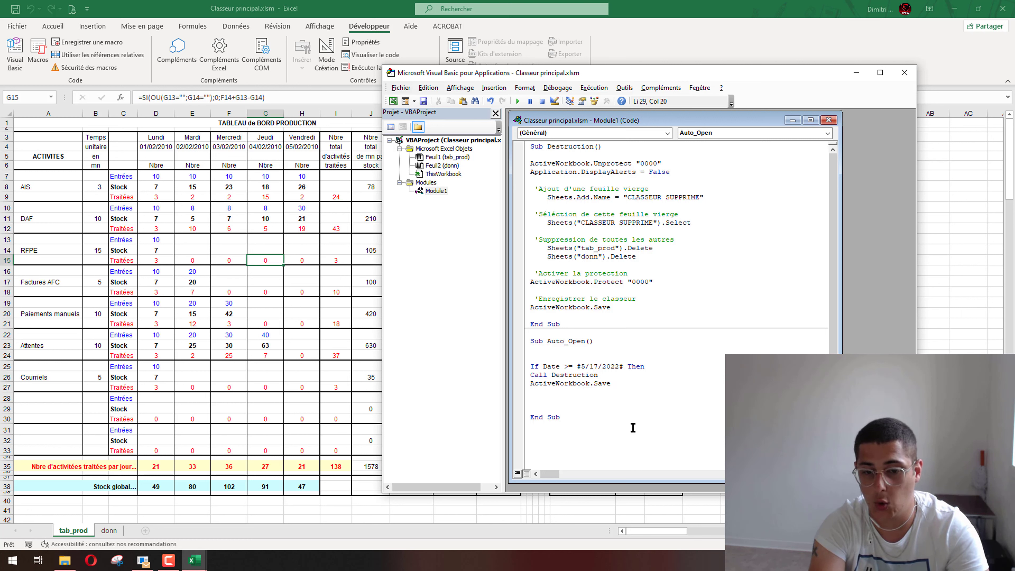
key(Return)
key(Return)
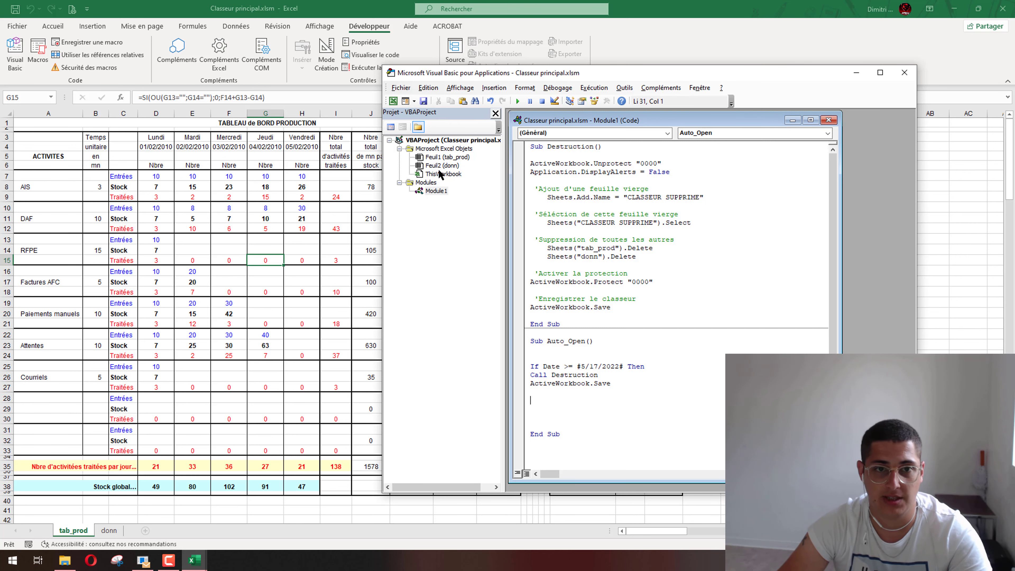
click(13, 561)
Step: Create a new workbook and set Save As to Téléchargements as a macro-enabled *.xlsm file
click(272, 340)
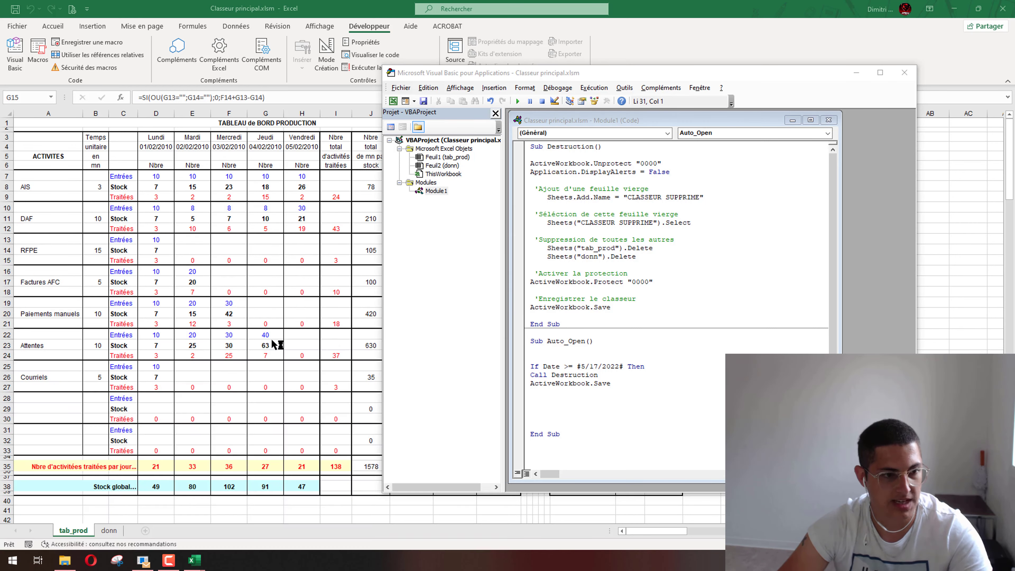
key(ctrl+n)
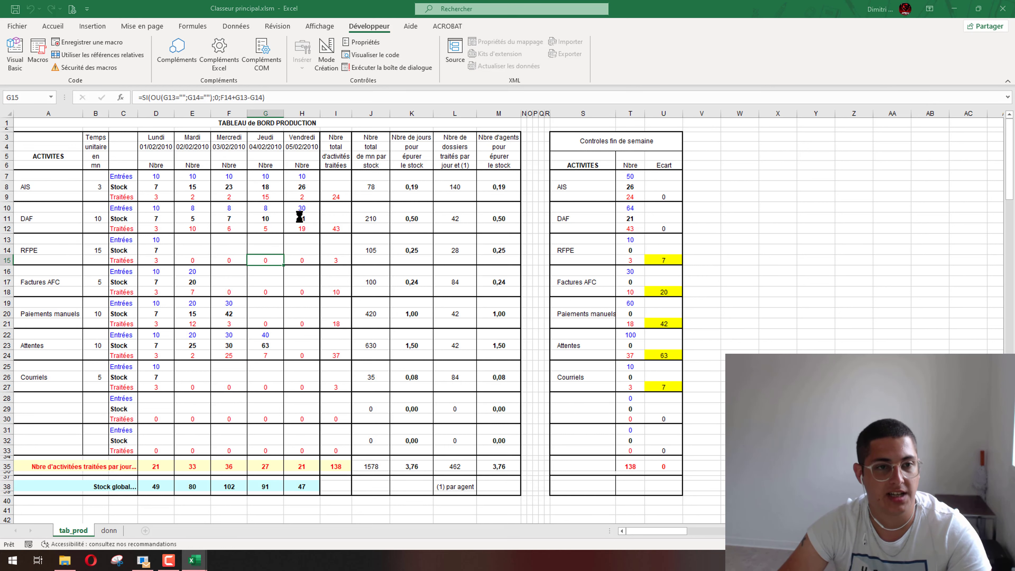
click(20, 30)
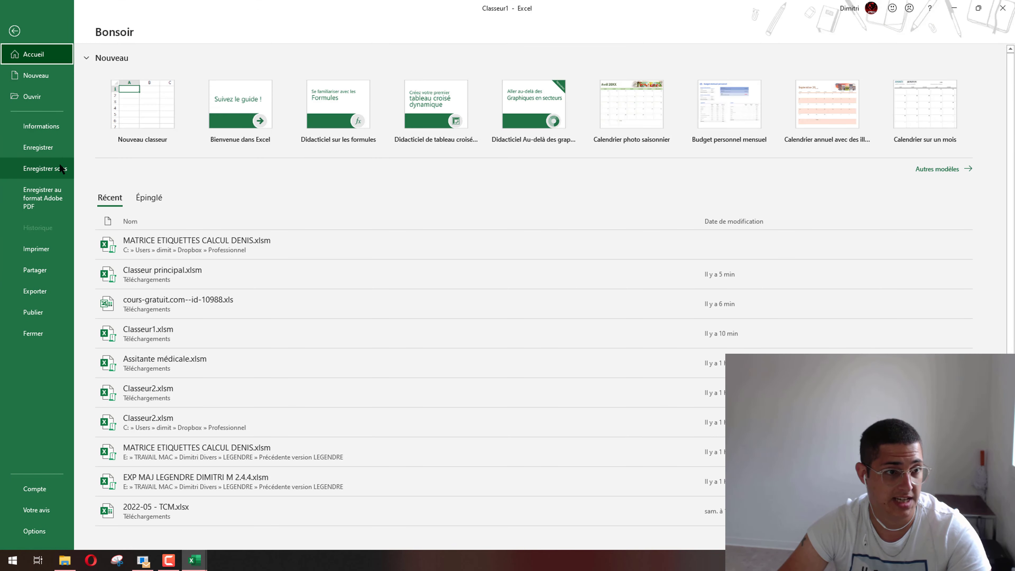
click(44, 169)
click(163, 216)
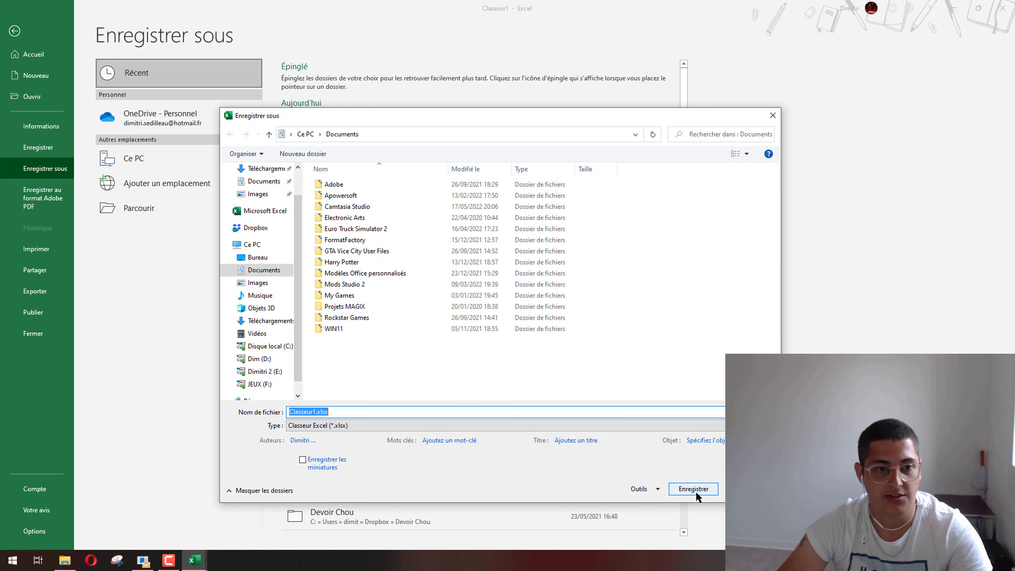
click(271, 321)
click(362, 426)
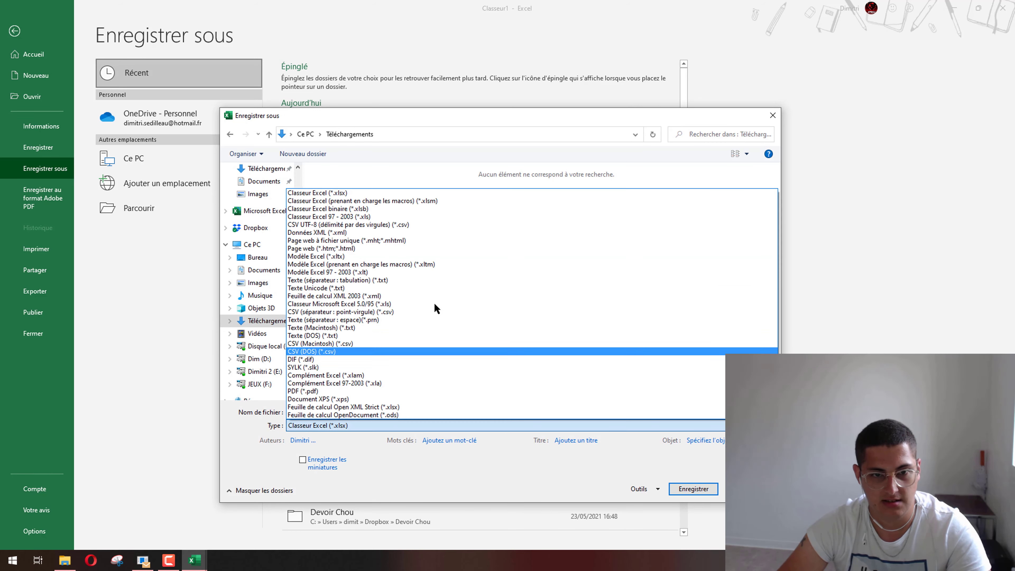
click(402, 201)
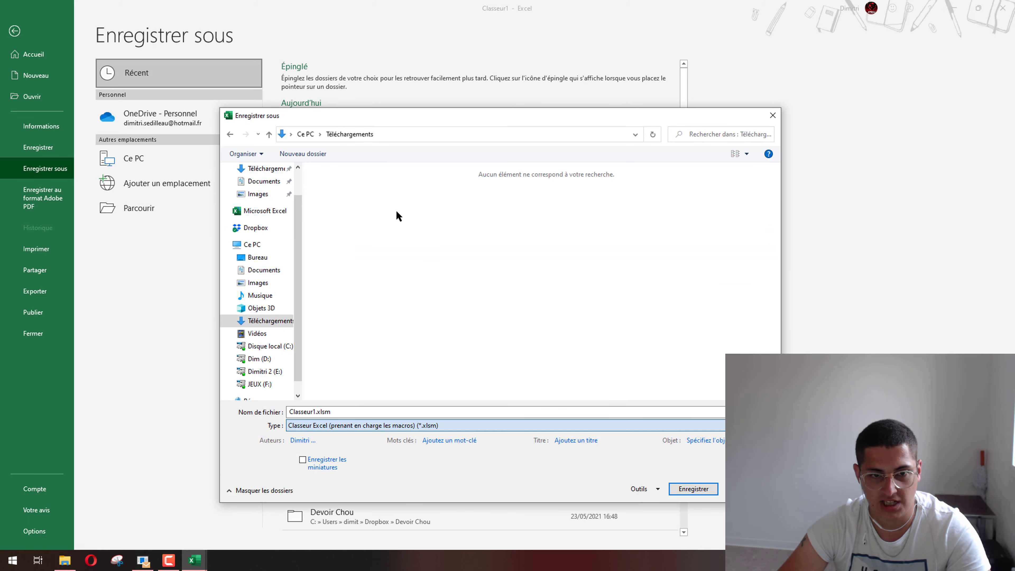
Step: Save Classeur1.xlsm and add a Workbooks.Open line using its path copied from Explorer
click(693, 489)
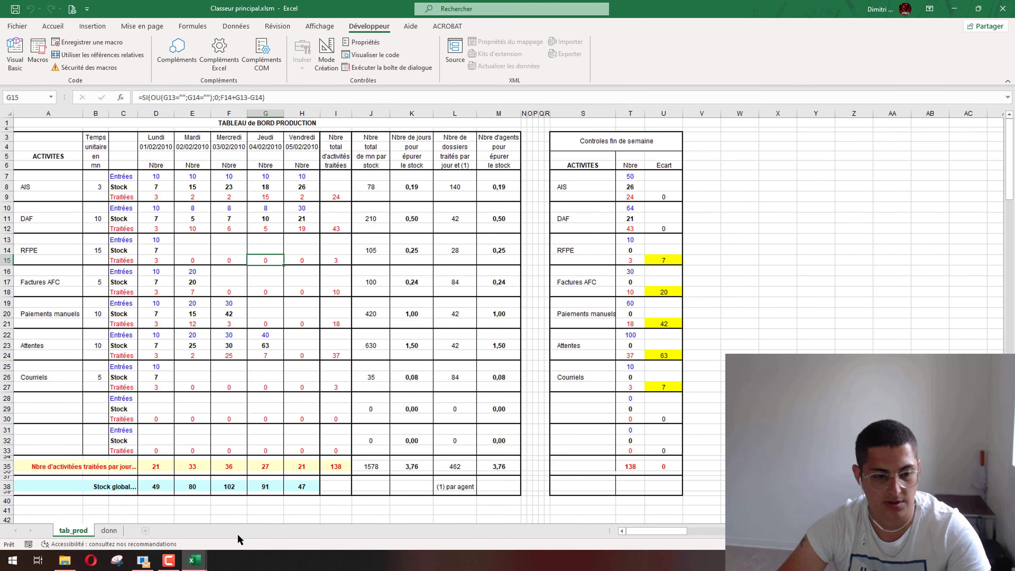
mouse_move(193, 561)
click(246, 512)
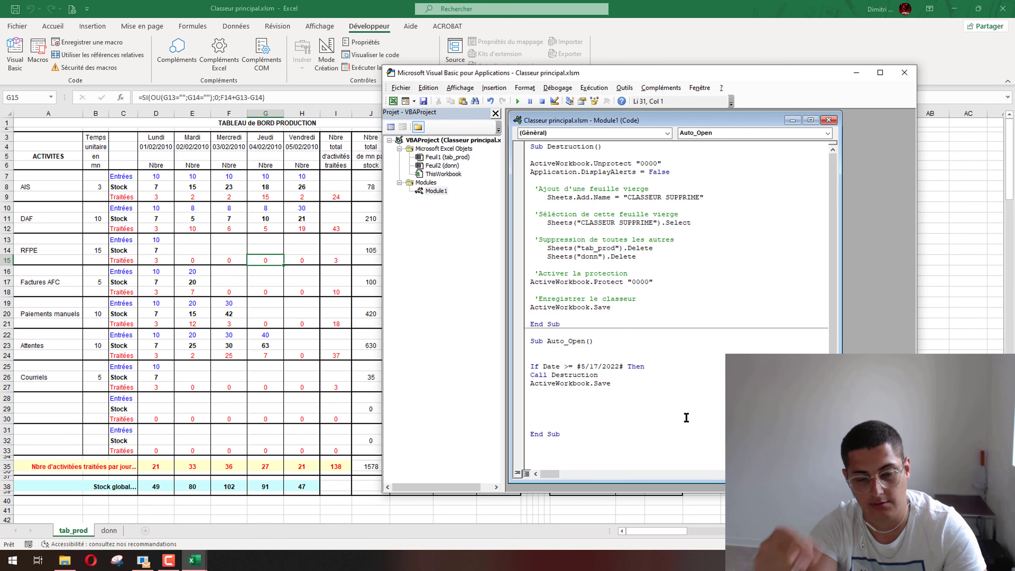
text(Work)
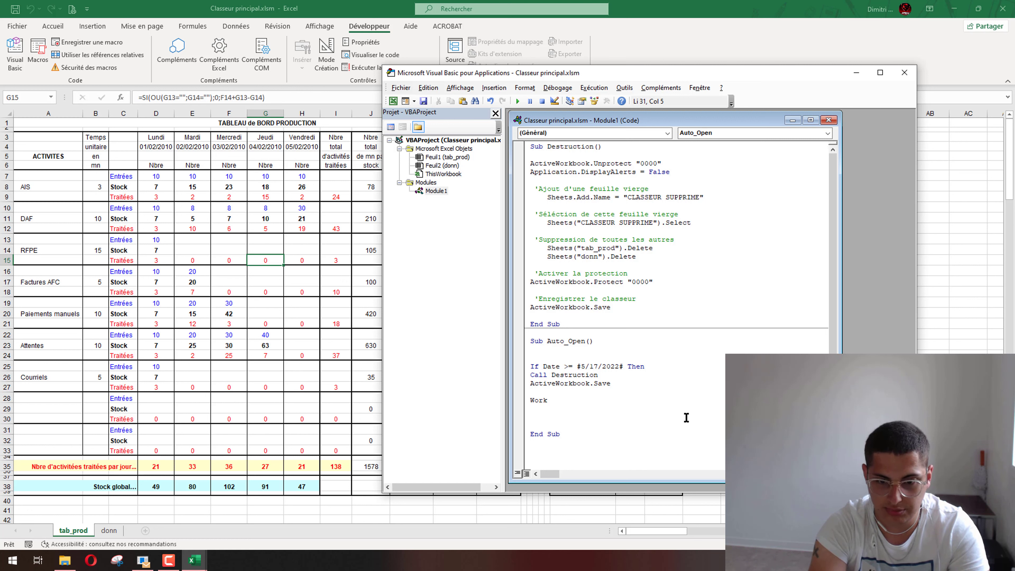
text(books.O)
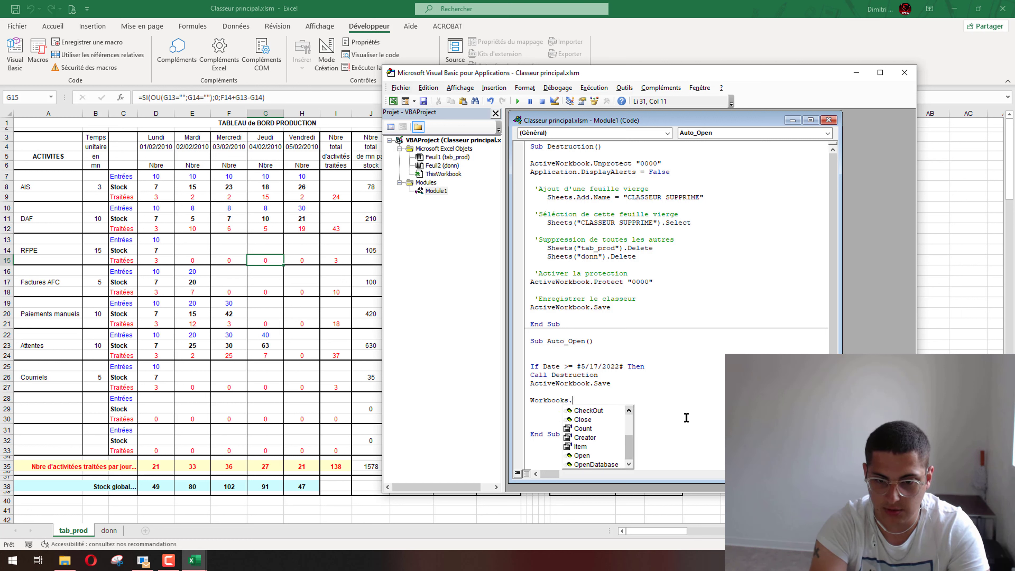
text(pen ()
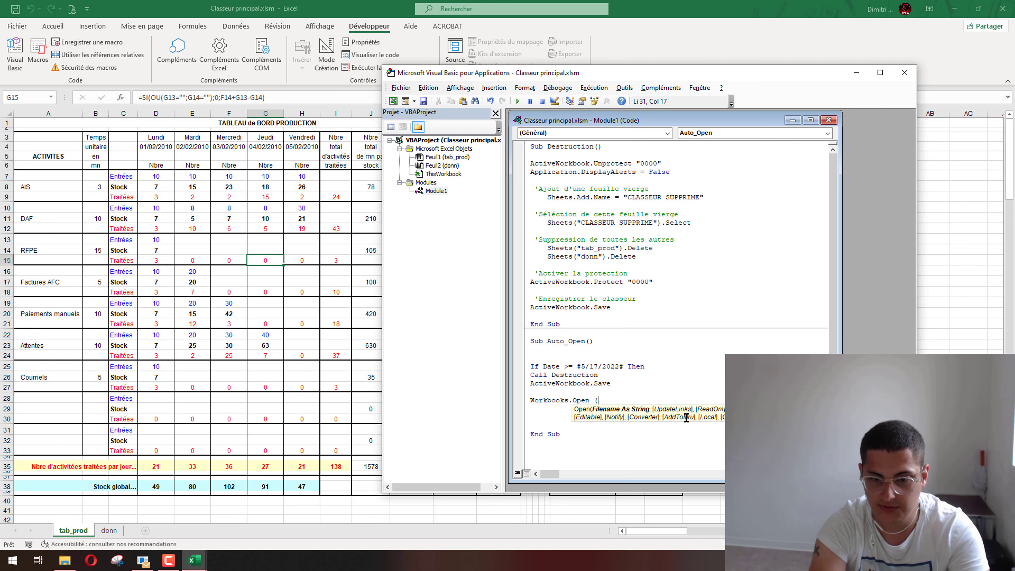
click(65, 560)
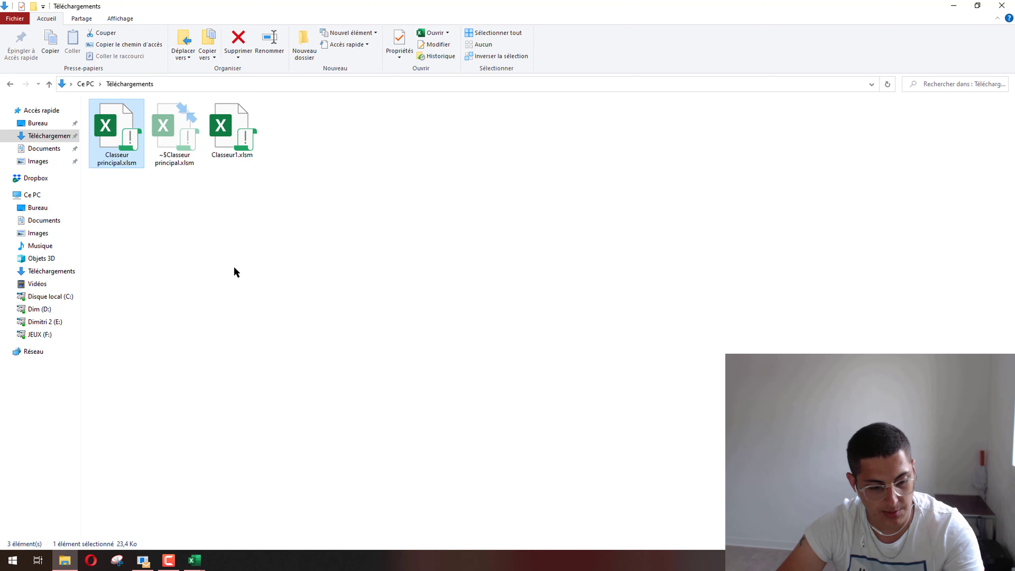
shift+right_click(235, 125)
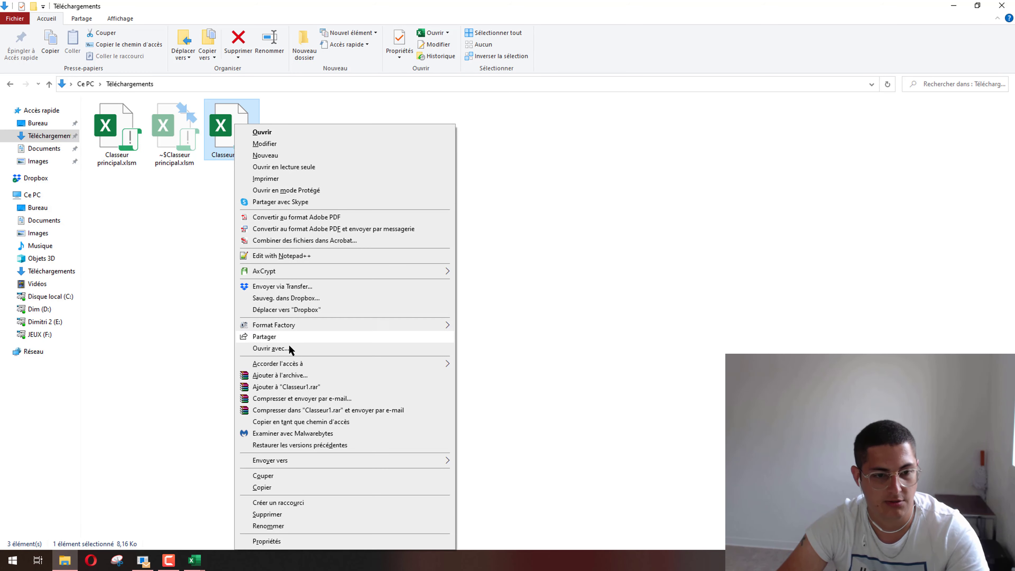
click(291, 421)
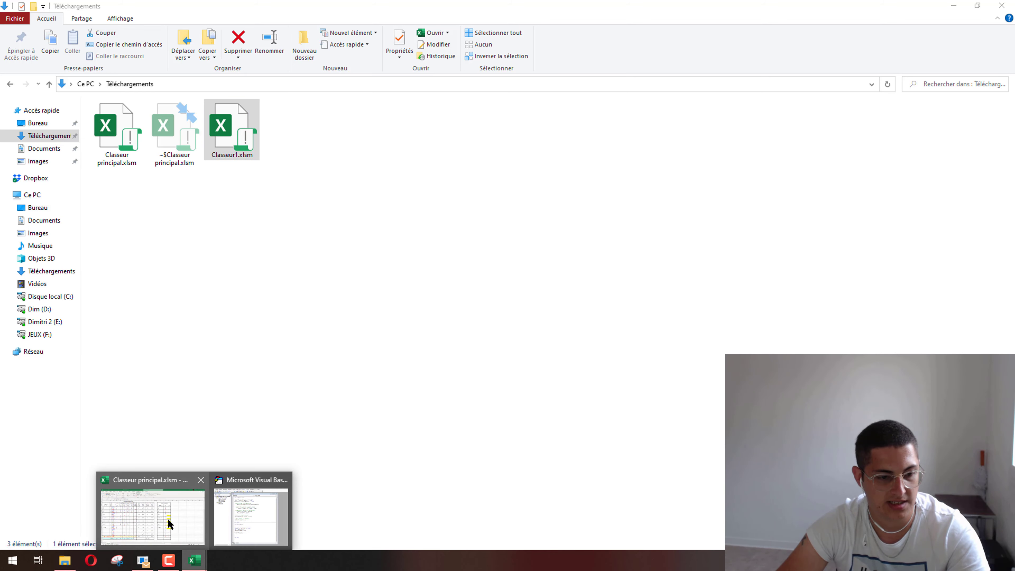
click(170, 524)
click(244, 514)
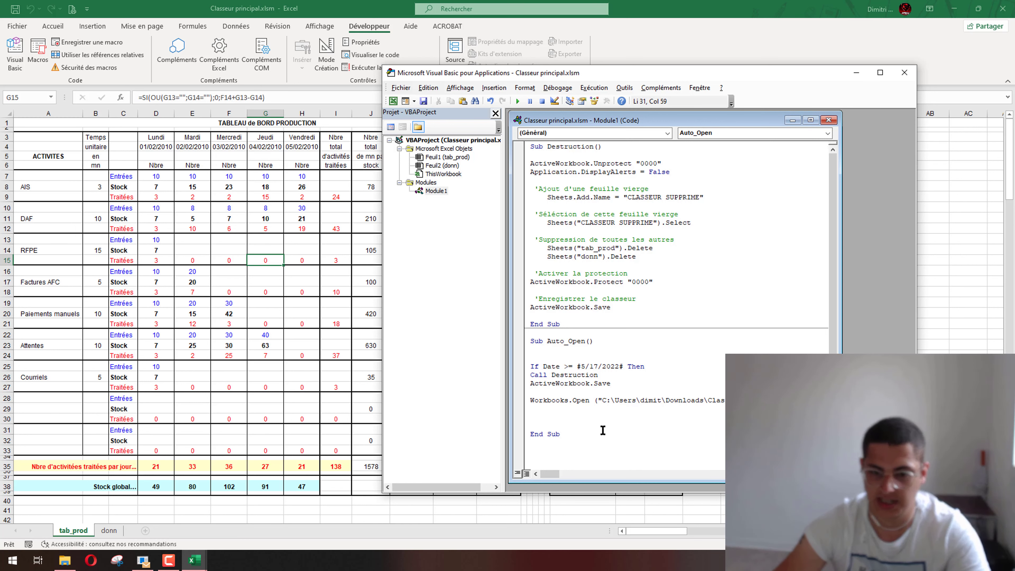
Step: Close Auto_Open's If block with End If
key(Return)
text(End U)
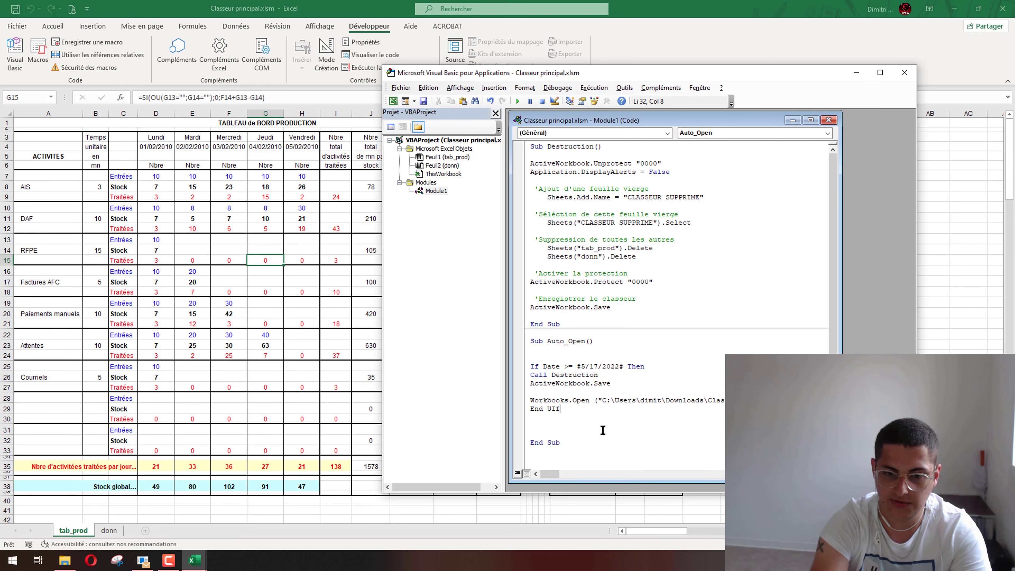
text(If)
key(Delete)
key(Delete)
key(Delete)
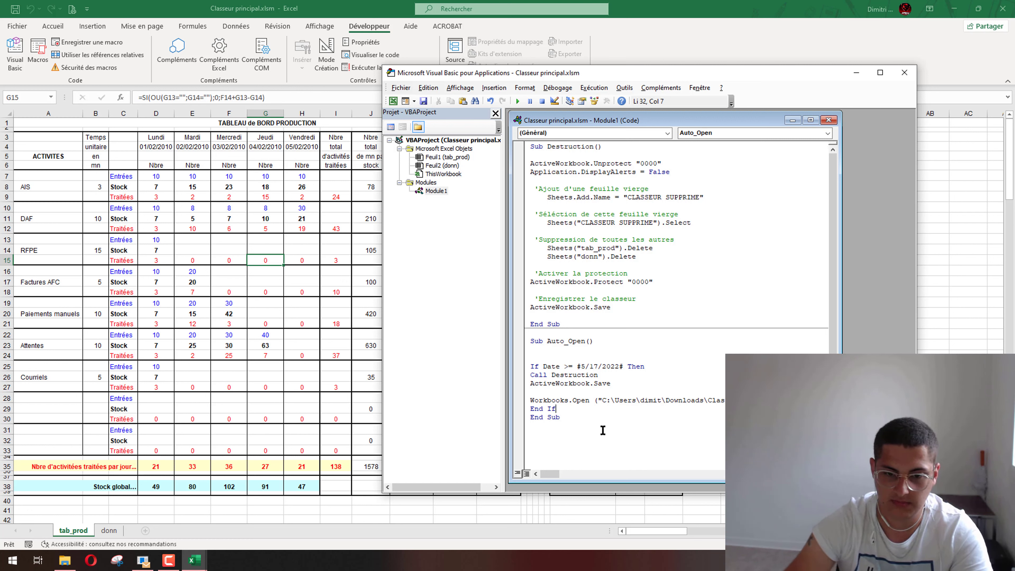
click(591, 449)
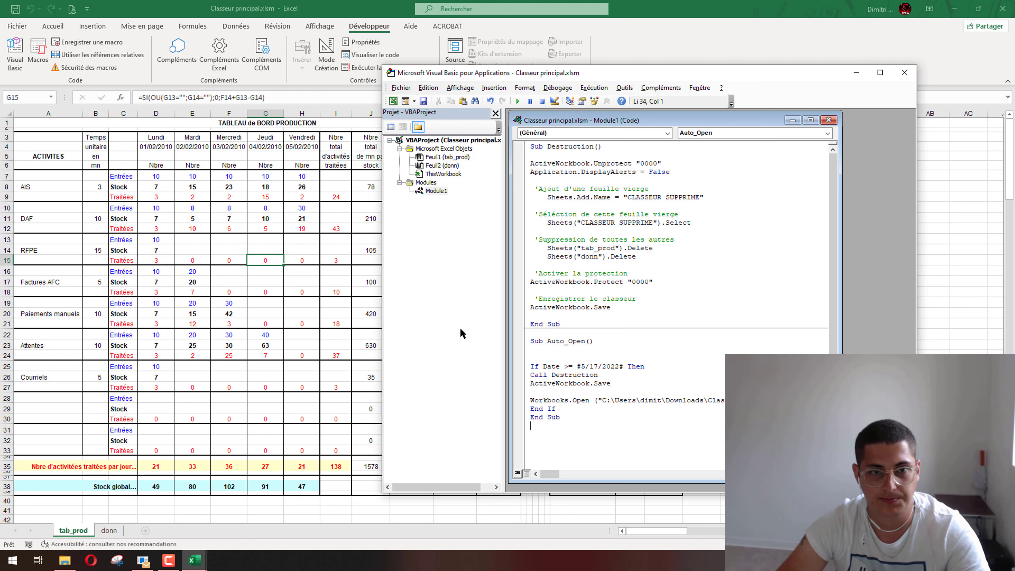
Step: Open the VBAProject properties on the Protection tab, then close the dialog
right_click(478, 141)
click(532, 187)
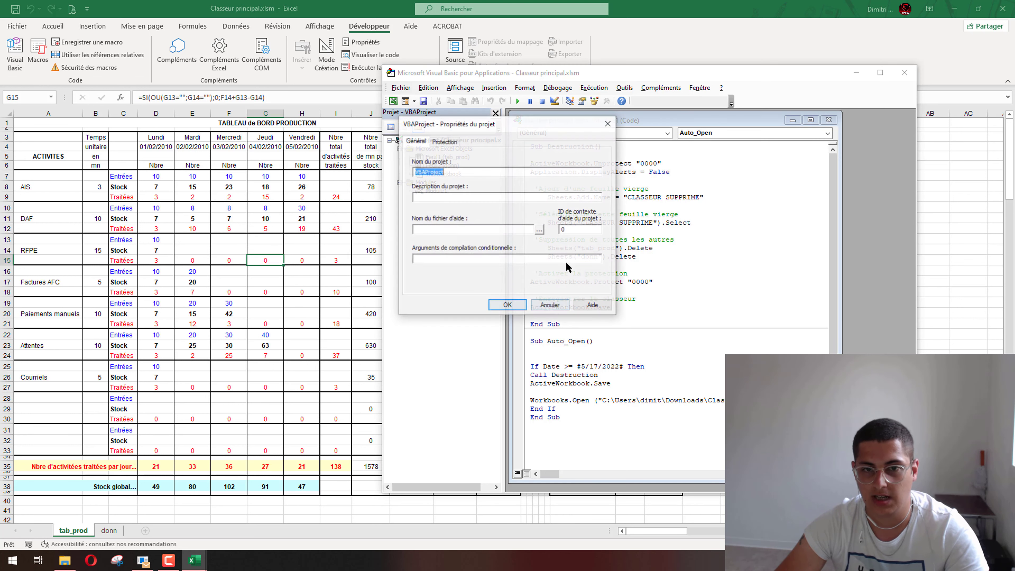
click(445, 141)
drag(487, 124, 638, 141)
click(755, 142)
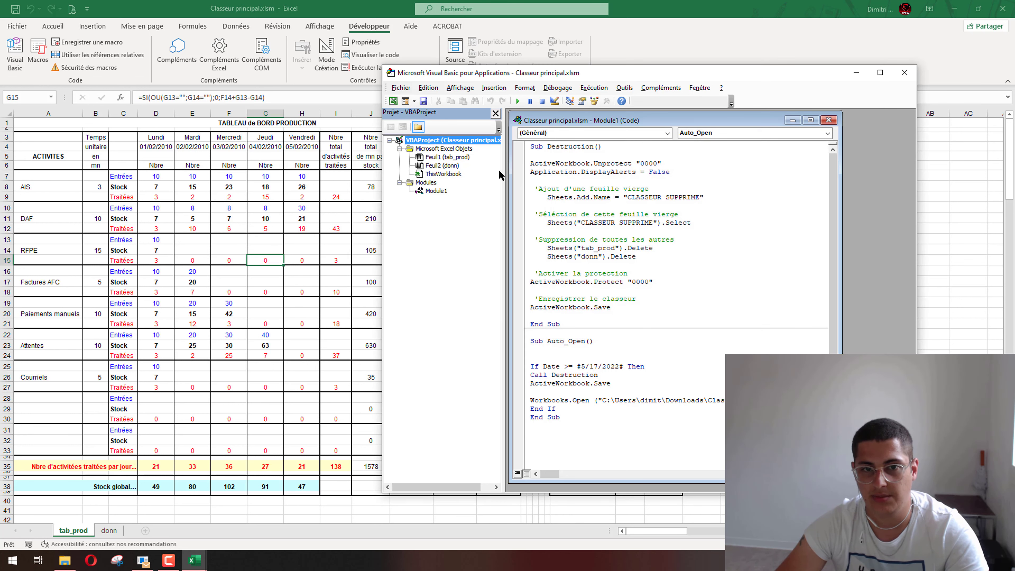
Step: Lock the VBA project for viewing and set its protection password
right_click(455, 138)
click(500, 186)
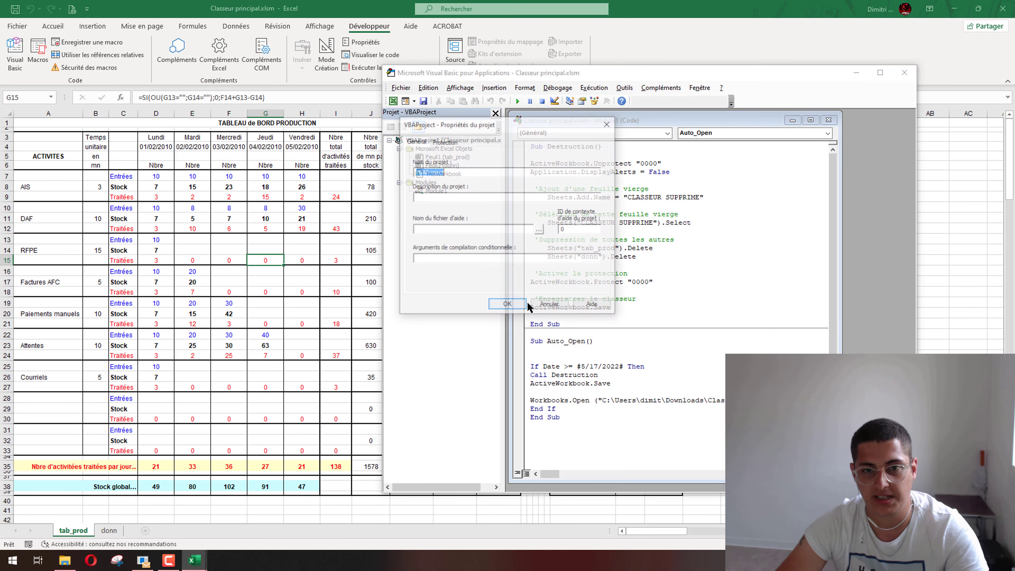
click(445, 142)
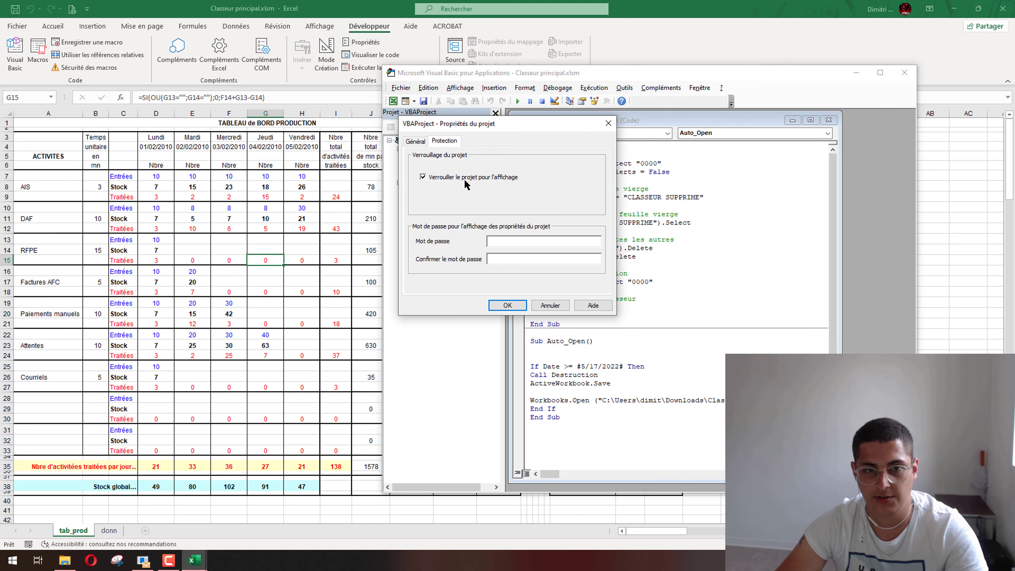
click(526, 240)
text(0000)
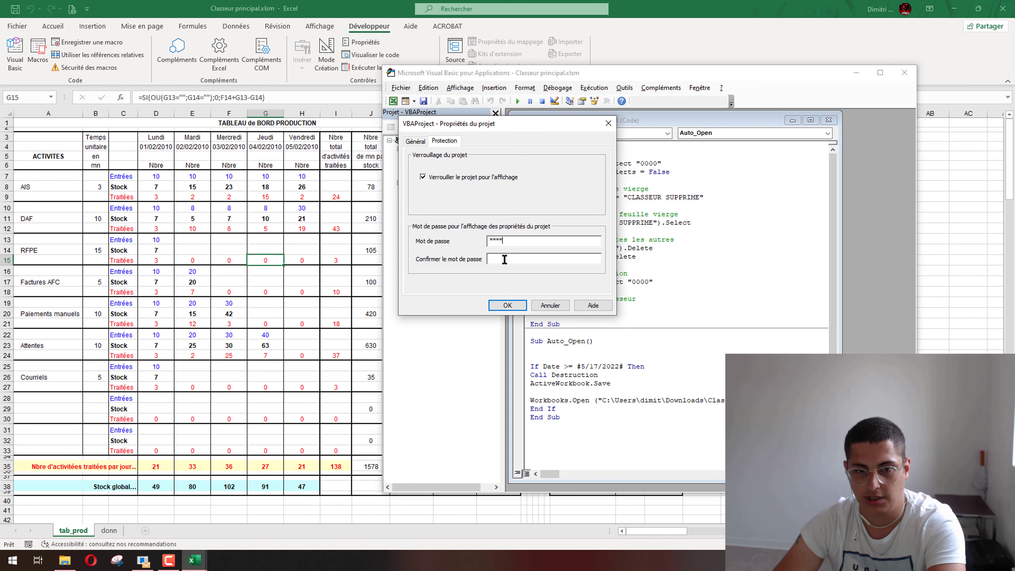
text(000)
click(508, 305)
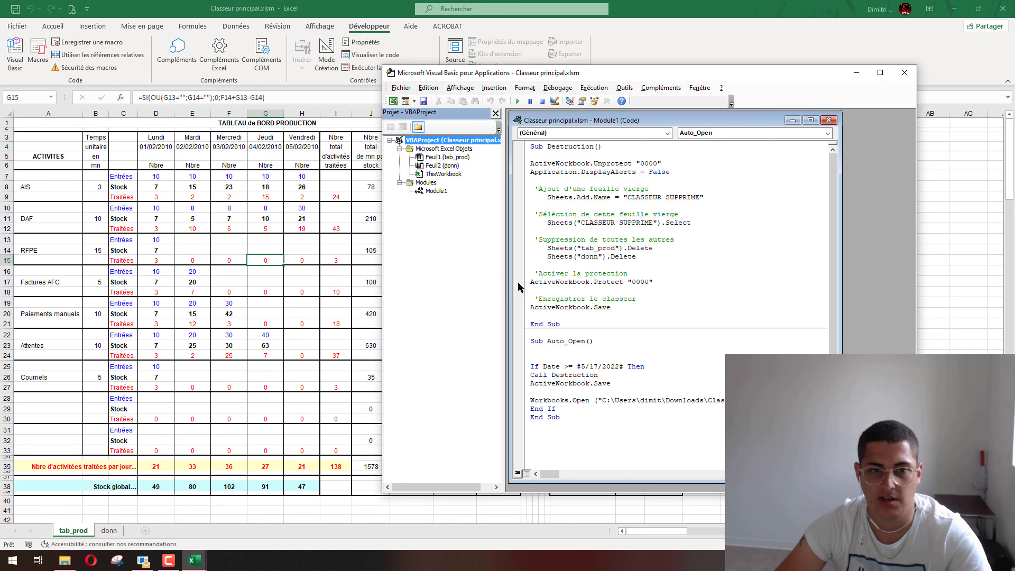
Step: Close the workbook and reopen Classeur principal.xlsm with macros enabled
click(905, 72)
key(alt+F4)
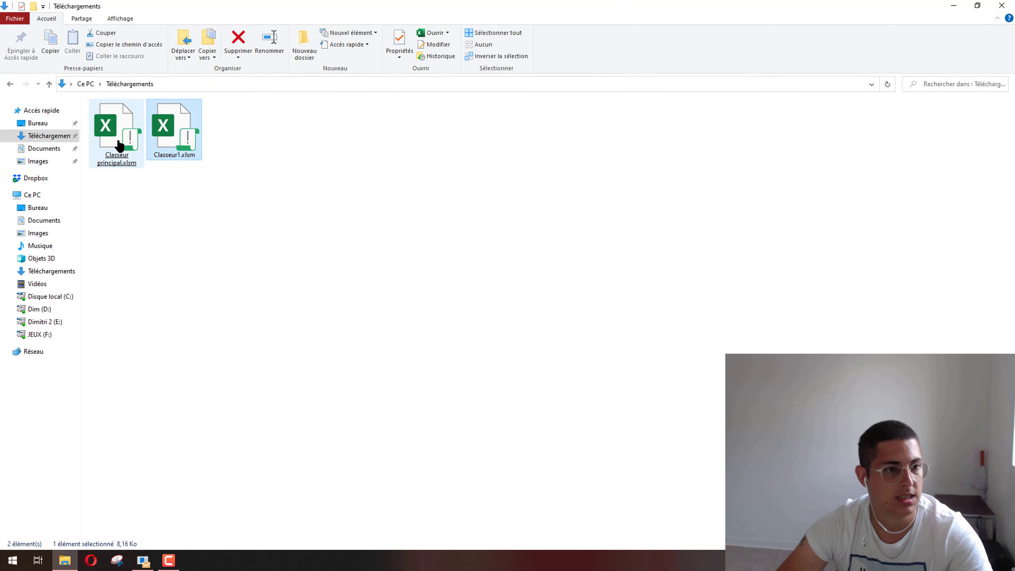
double_click(118, 145)
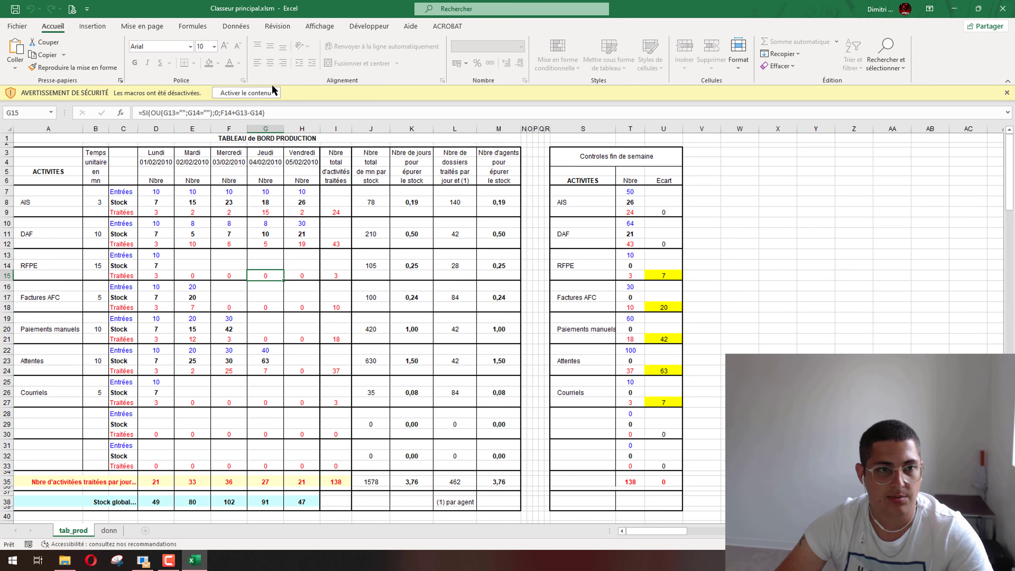
click(272, 92)
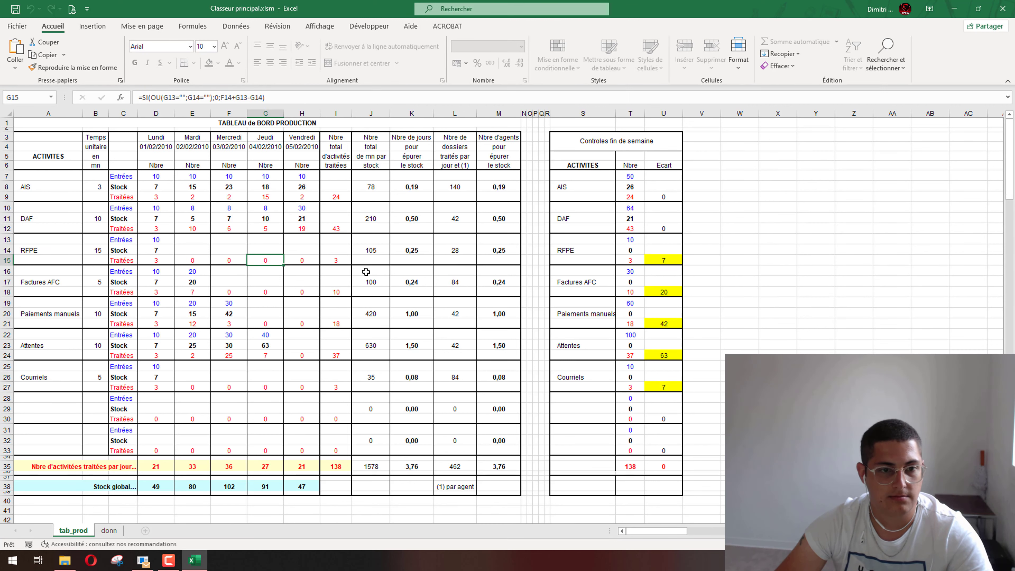
Step: Confirm the VBA project now demands a password, then close Excel
key(alt+F11)
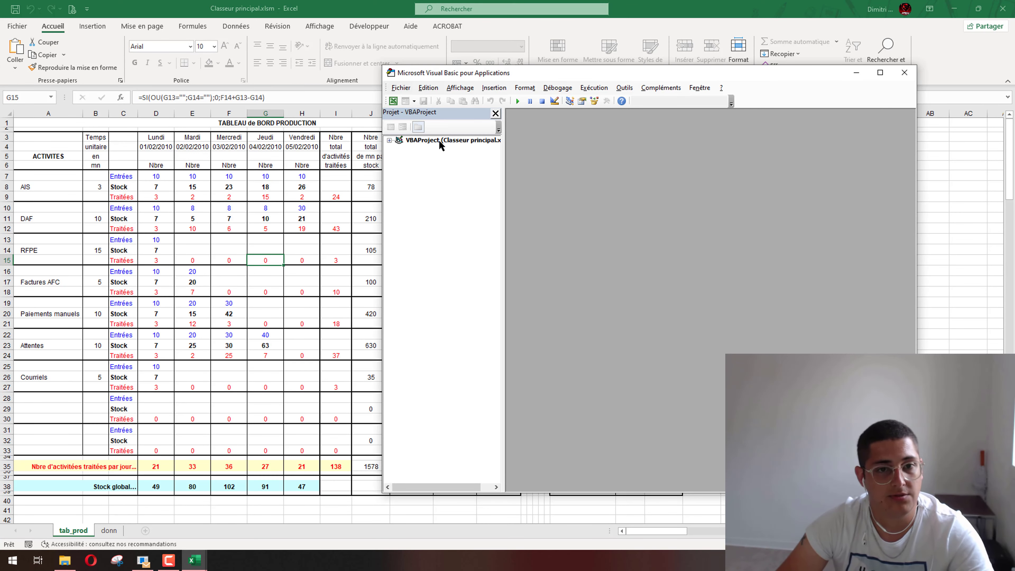
click(389, 140)
click(562, 206)
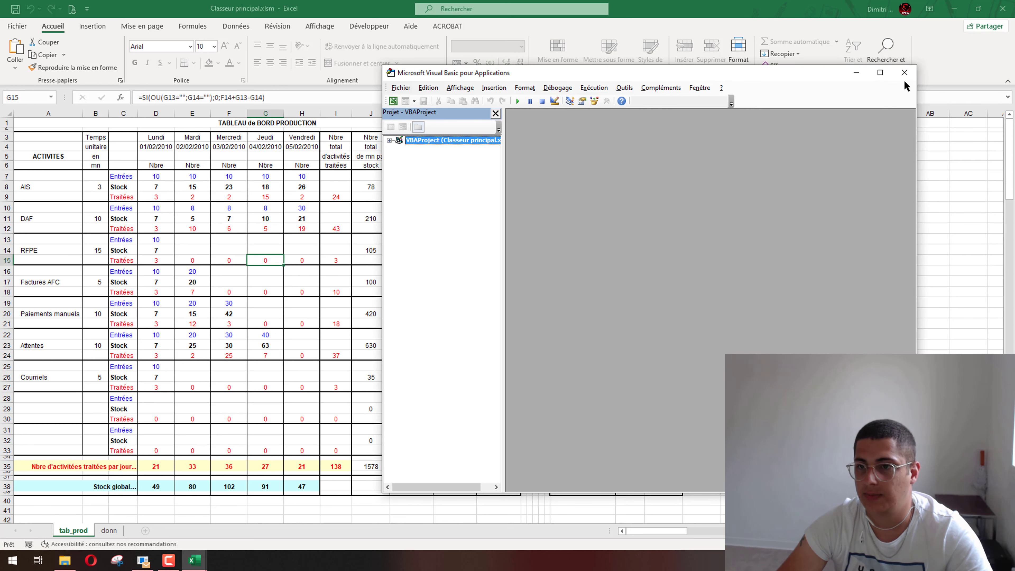
right_click(486, 147)
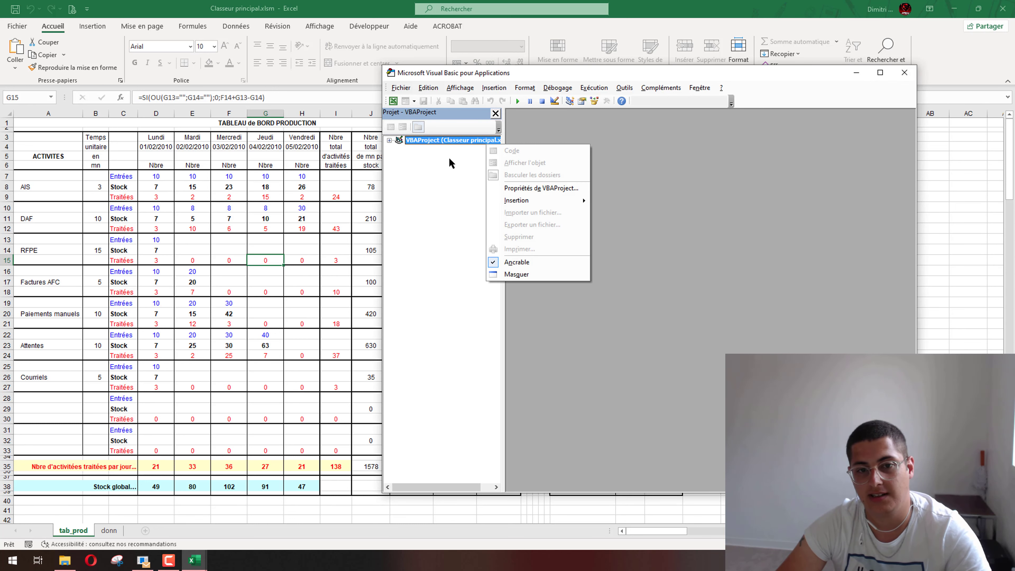
key(Escape)
click(905, 73)
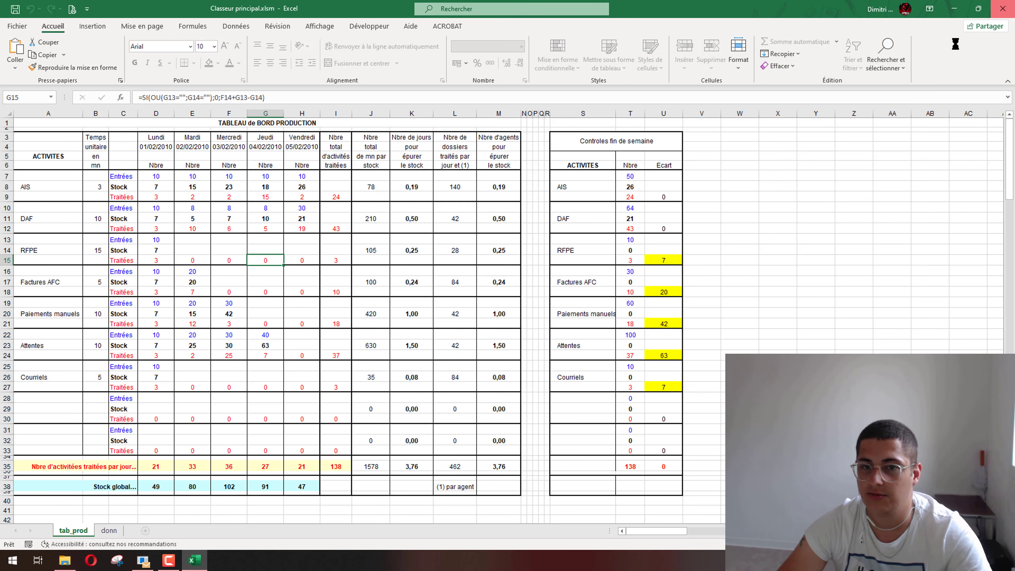
click(1003, 8)
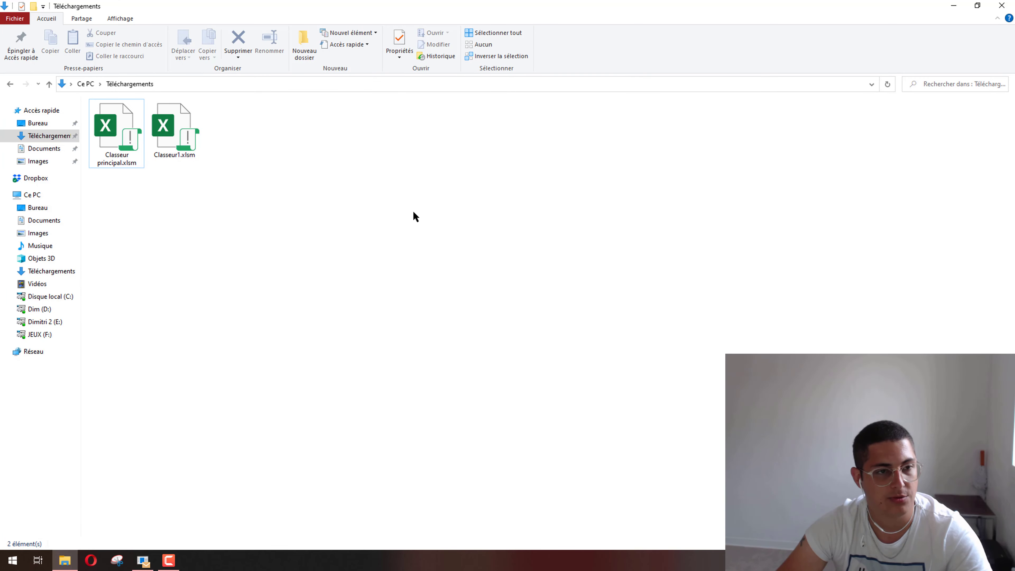
Step: Open Classeur1.xlsm and launch its macro editor from the Developer tab
double_click(180, 125)
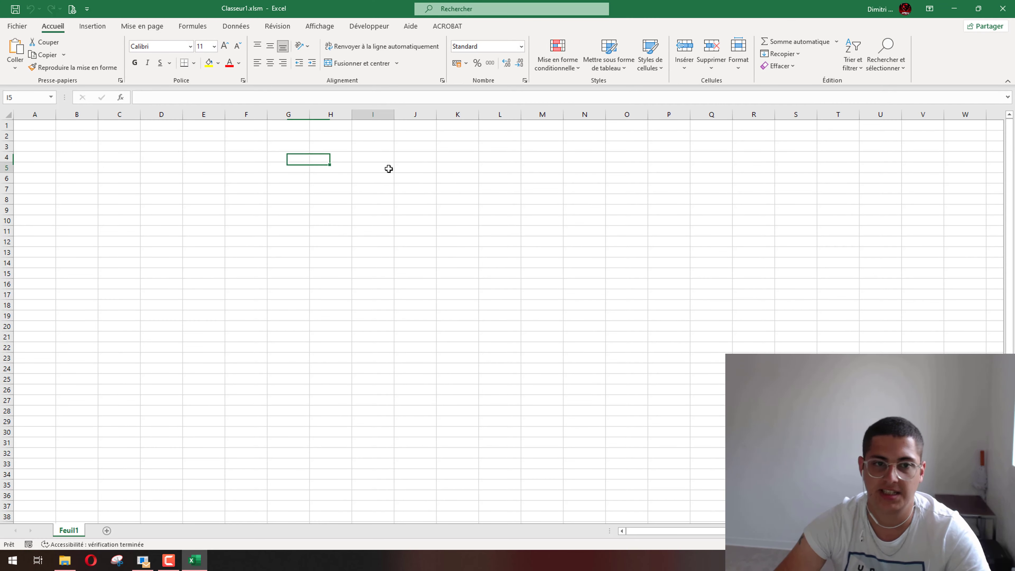
click(388, 169)
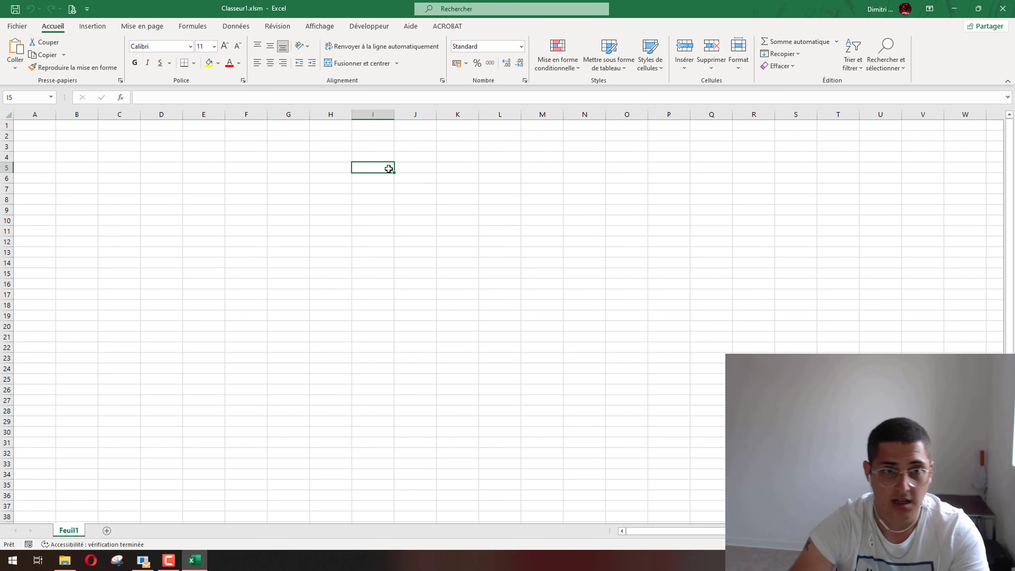
key(alt)
click(369, 25)
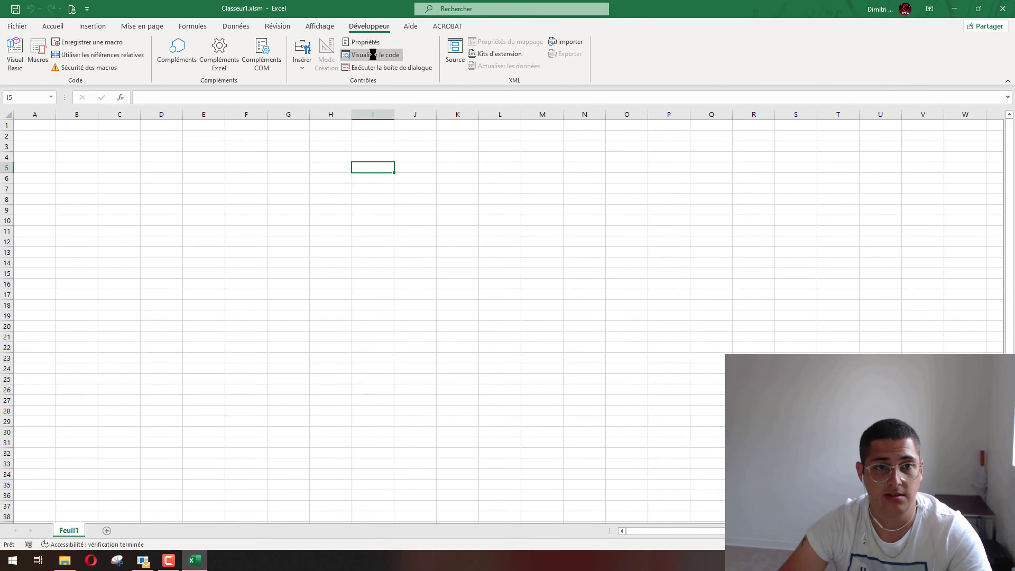
click(375, 55)
Step: Insert a new Module1 and stretch its code window taller and wider
click(791, 133)
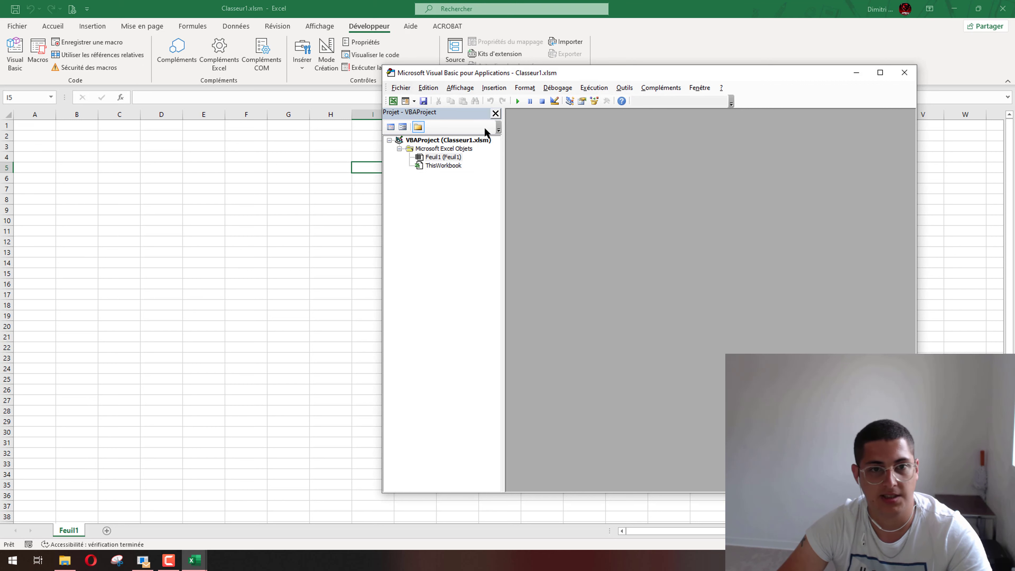
click(415, 101)
click(433, 121)
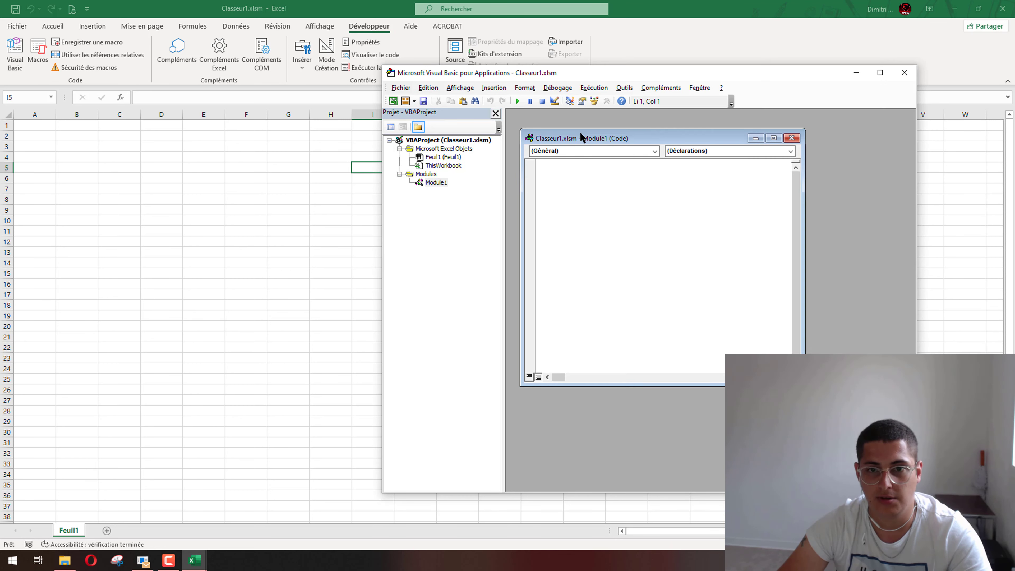
drag(584, 126, 585, 126)
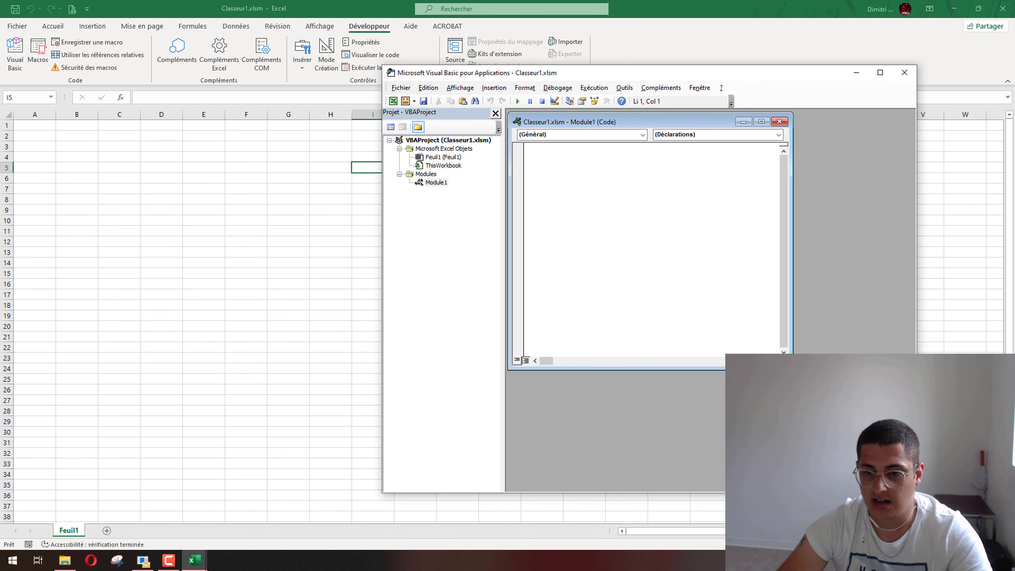
drag(615, 371, 615, 487)
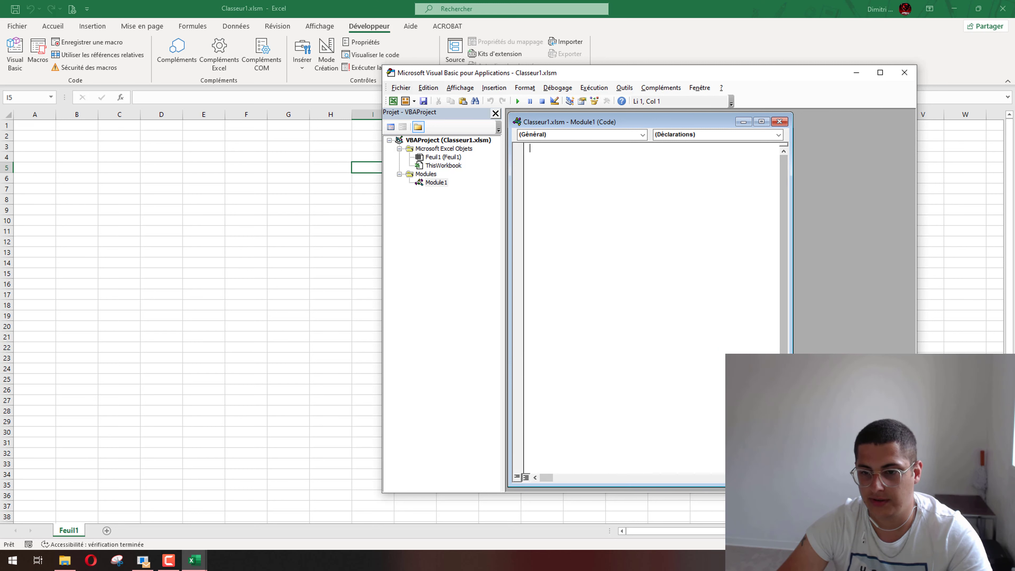
drag(791, 240, 829, 240)
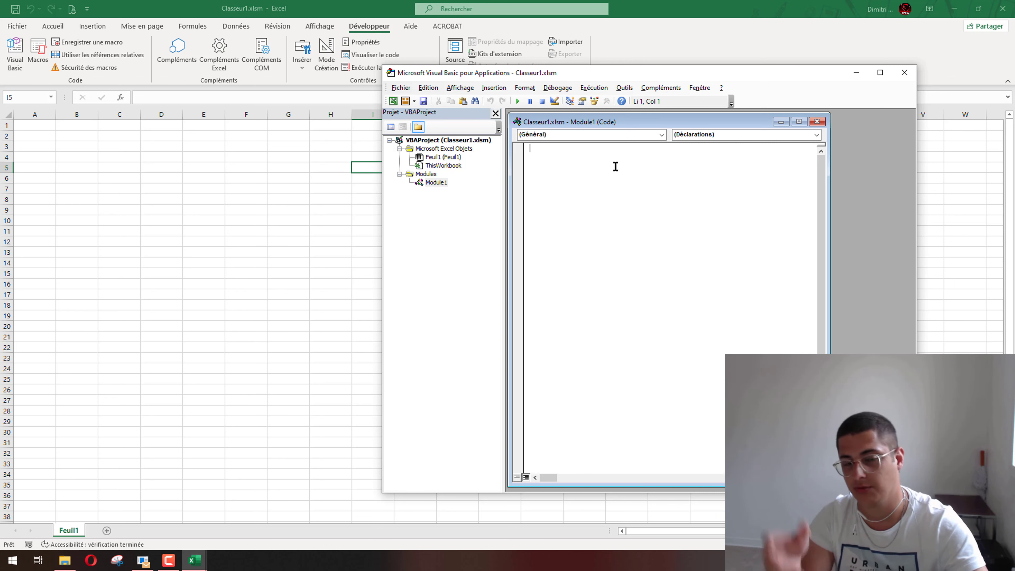
Step: Start Sub Auto_Close with the line Application.DisplayAlerts = False
text(Sub Auto)
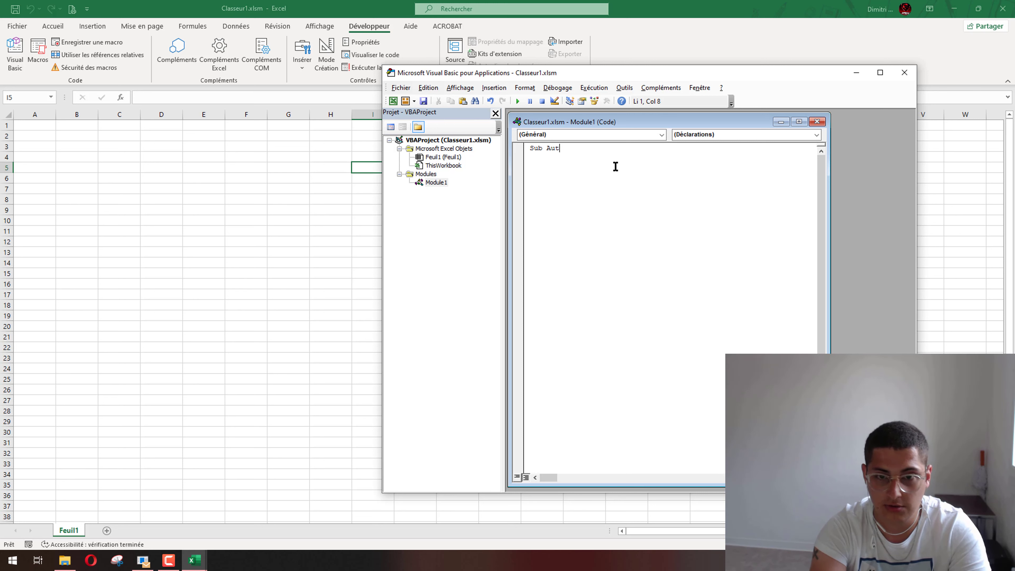
text(_Close)
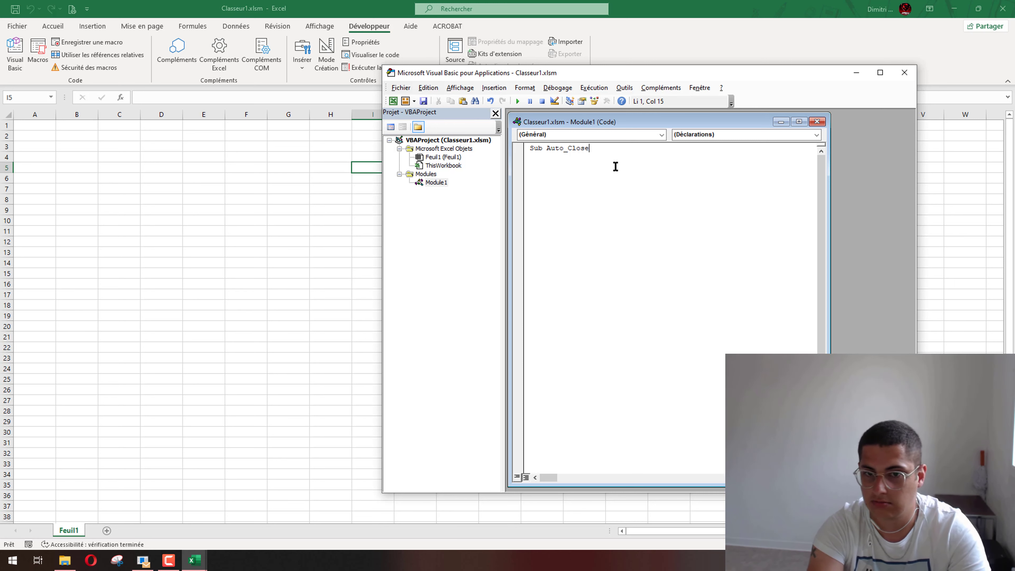
key(Return)
key(Return)
key(Return)
key(Return)
key(Return)
key(Return)
text(Application)
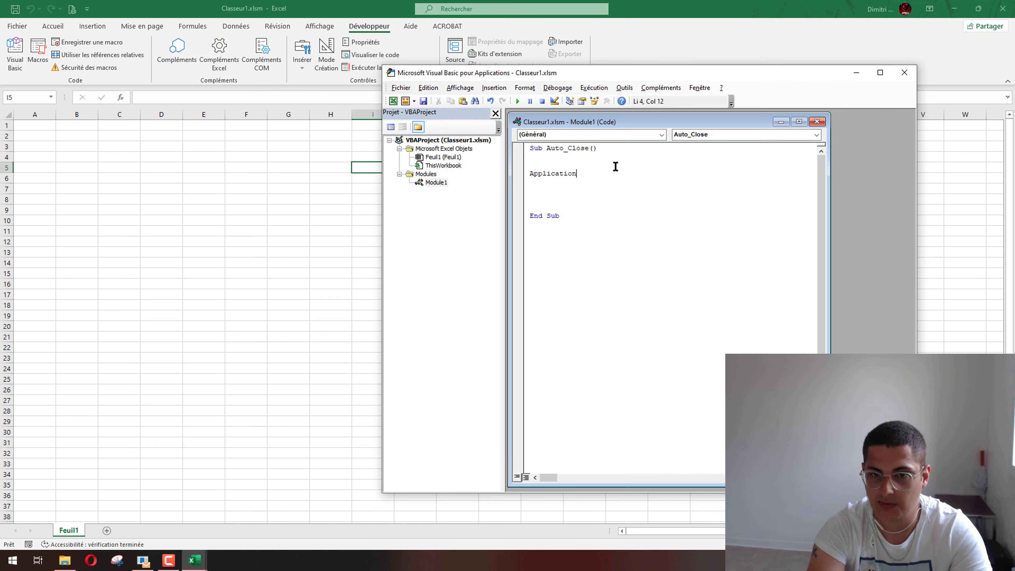
text(.Di)
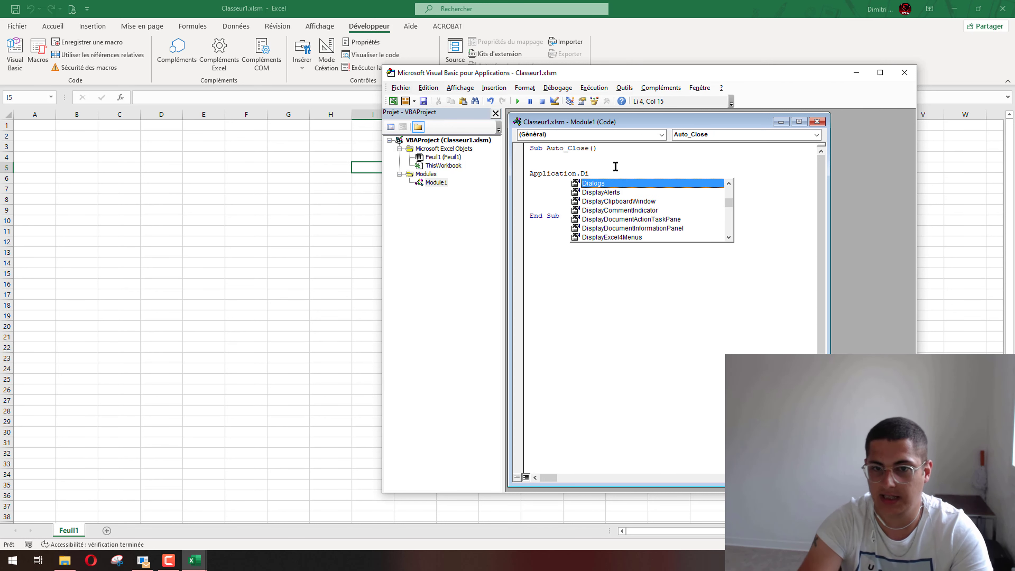
key(Down)
key(Tab)
text(=)
key(Tab)
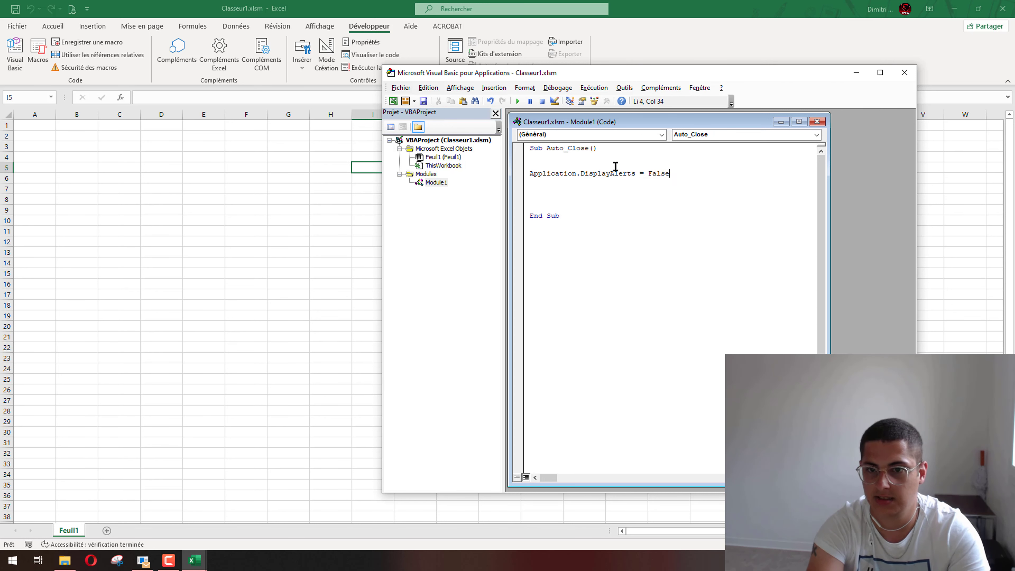
key(Return)
text(Workbook)
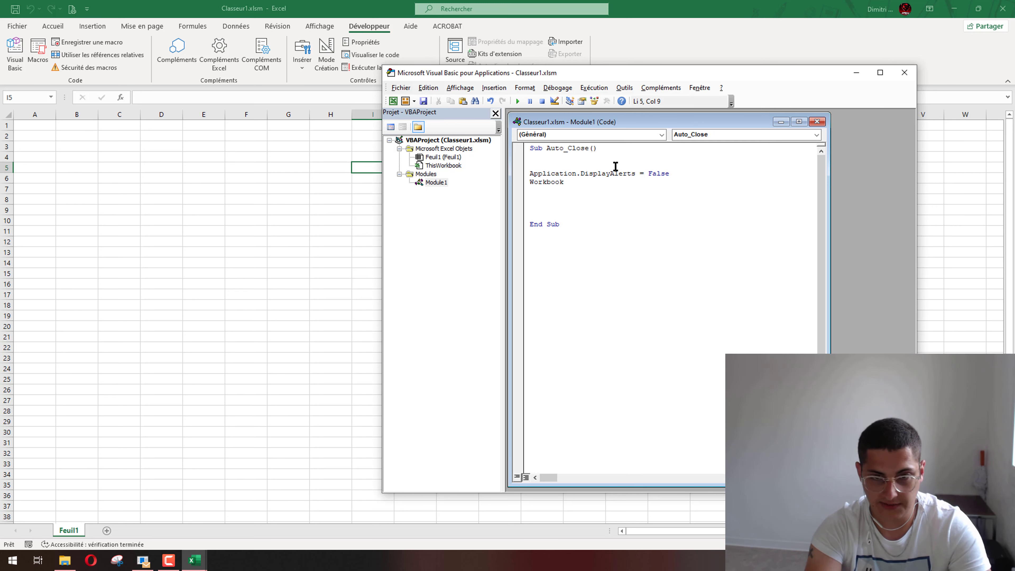
Step: Begin the Workbooks( line and check Classeur principal.xlsm's exact name in File Explorer
text(zs)
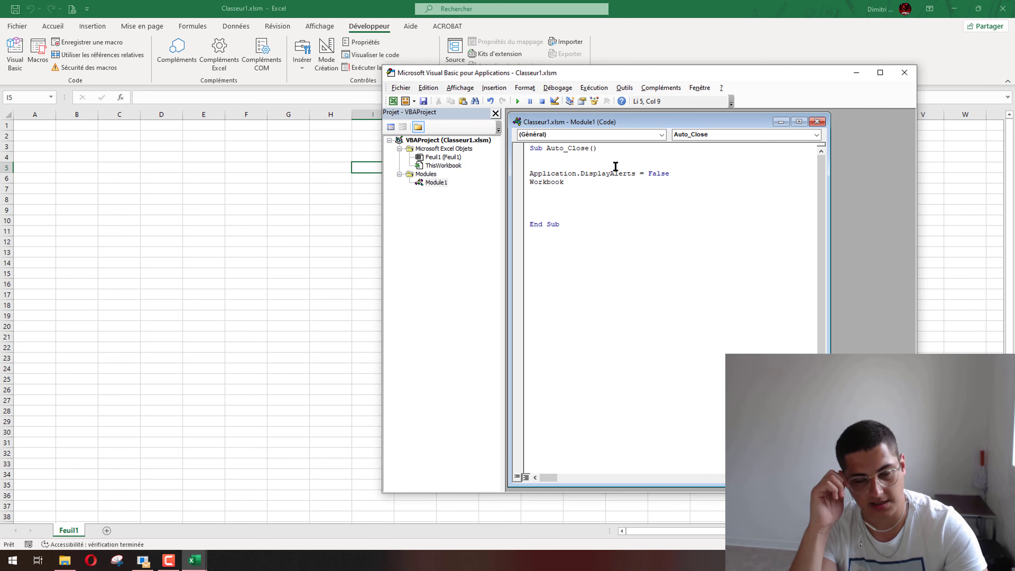
key(BackSpace)
key(BackSpace)
text(s()
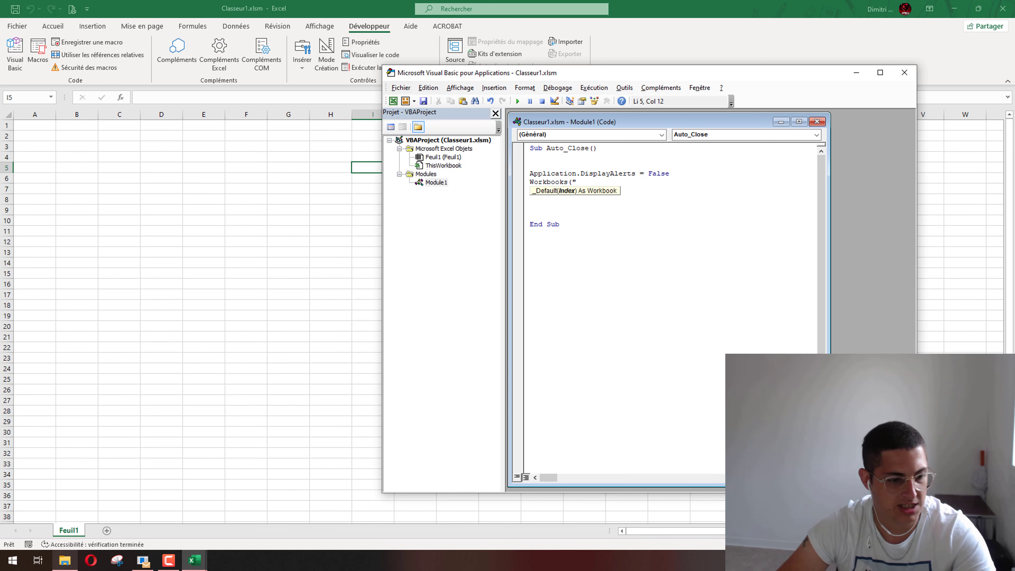
click(65, 560)
click(127, 161)
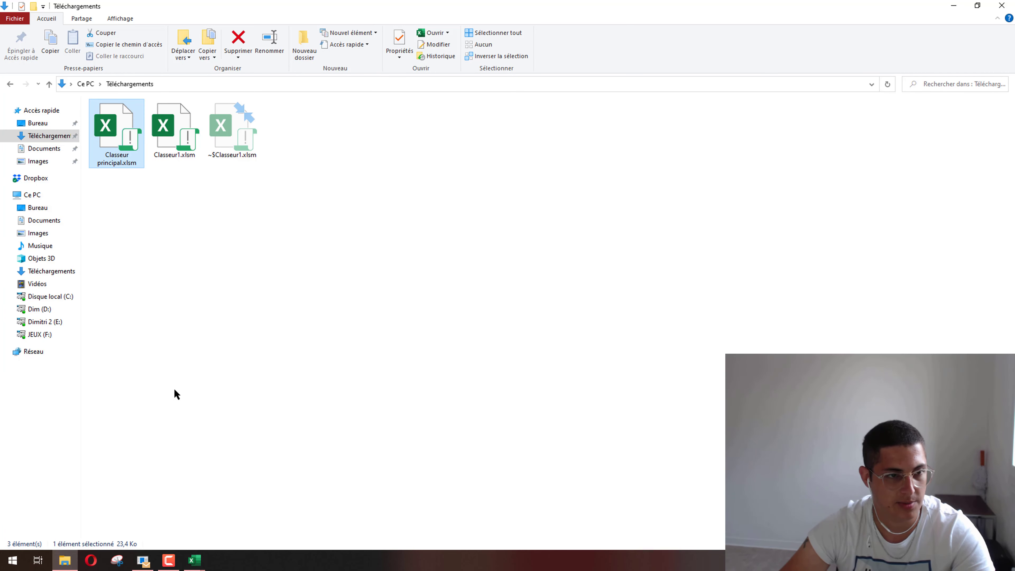
mouse_move(192, 561)
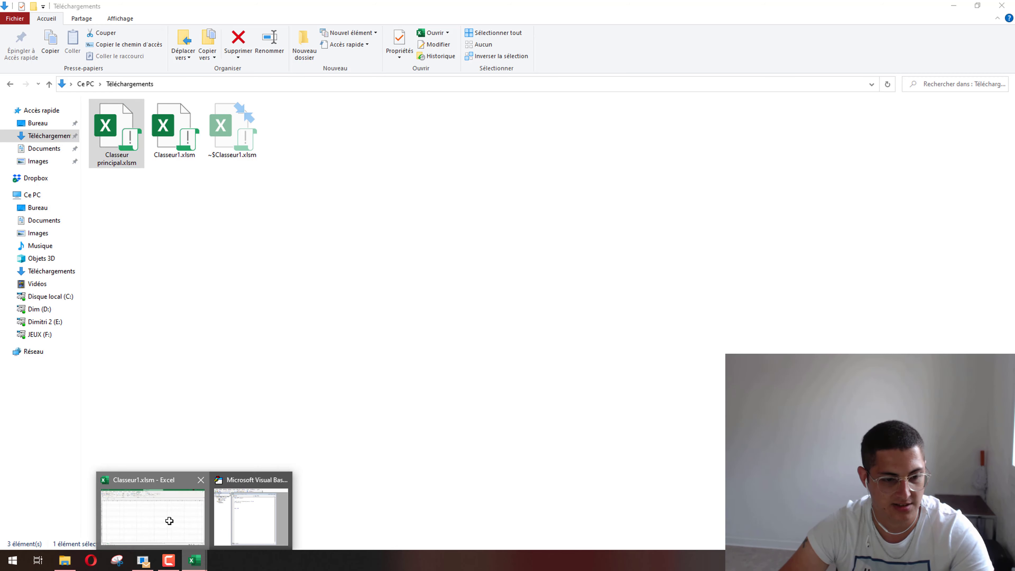
click(222, 525)
Step: Finish the line closing Classeur principal.xlsm with SaveChanges False, then start a Kill line
text(Cla)
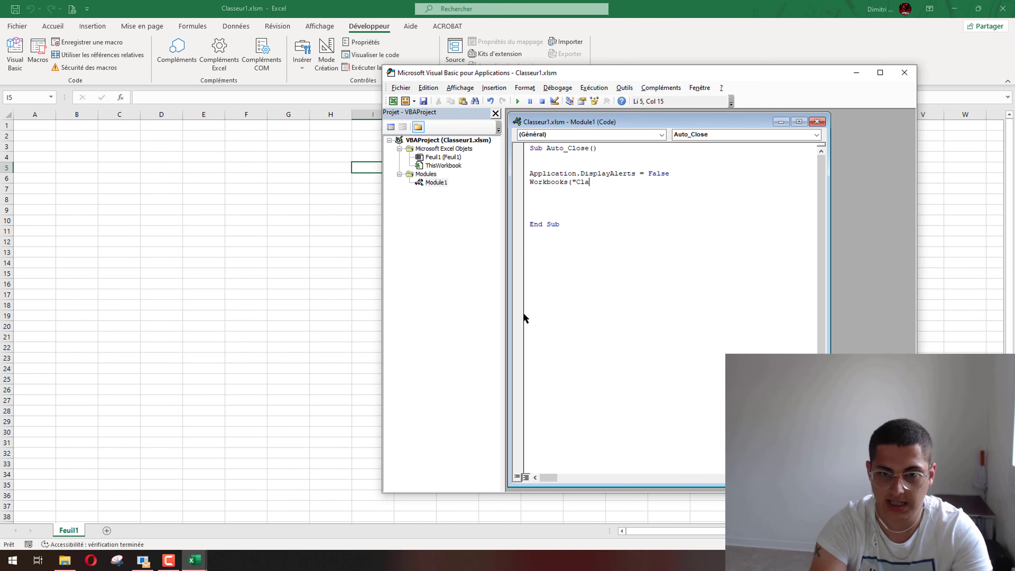
text(sseur principal.xl)
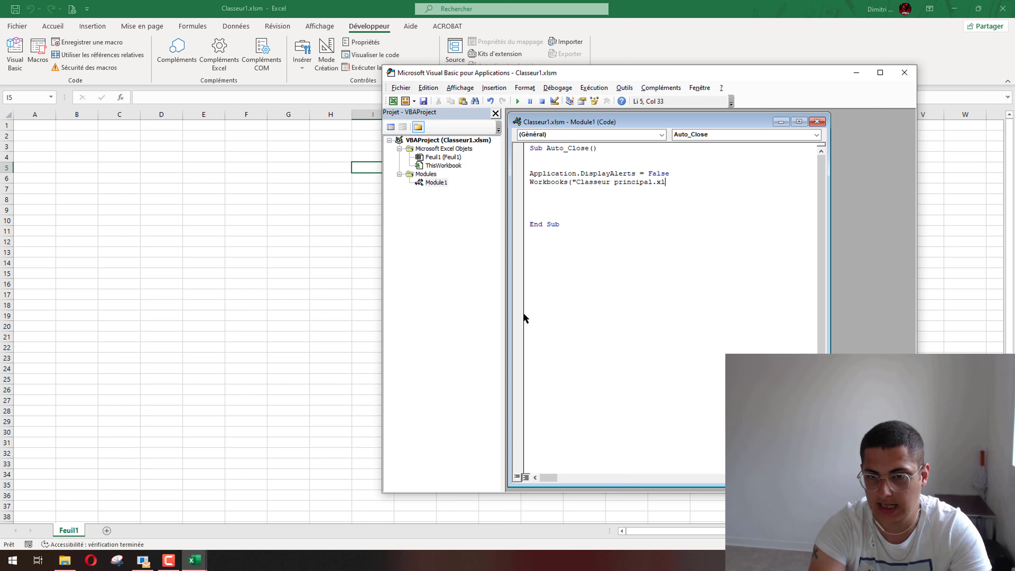
text(")
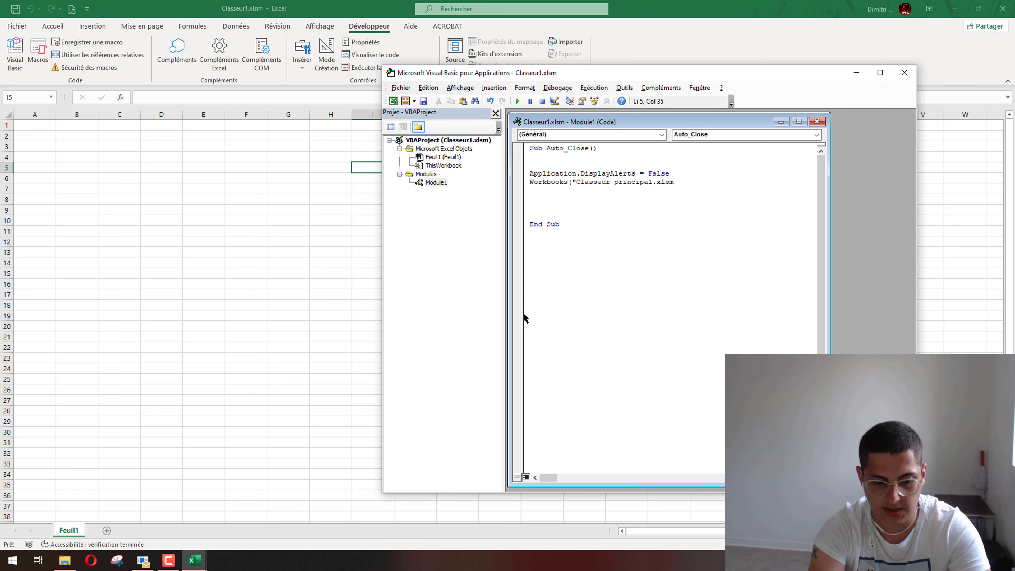
text(.Cl)
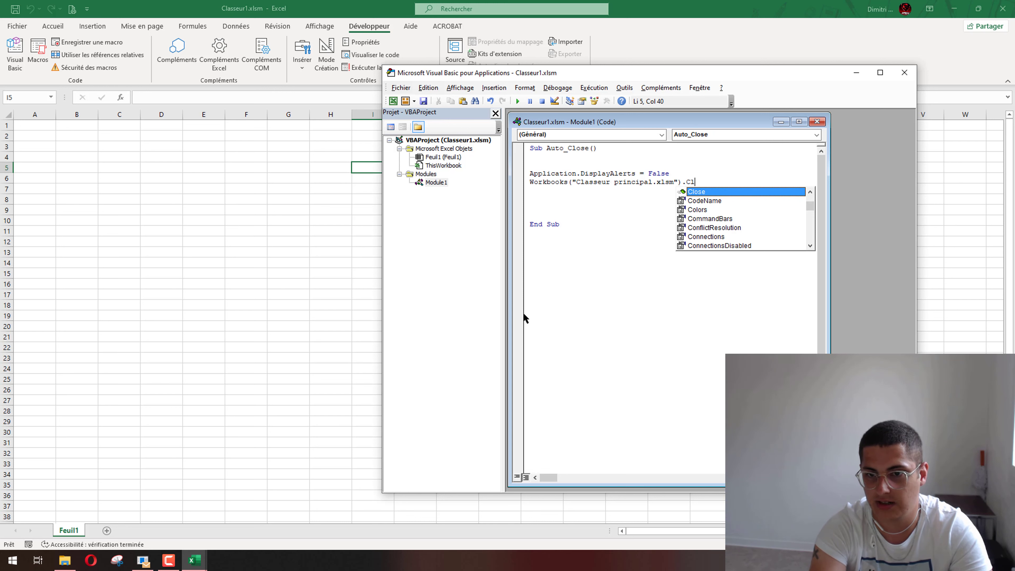
text(ose SaveChange = Fals)
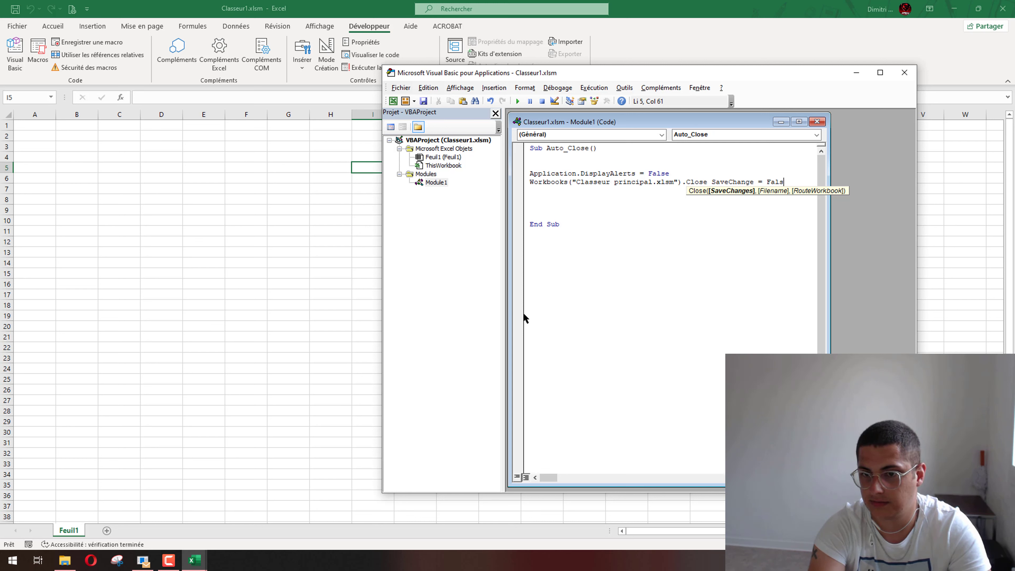
key(Left)
key(Left)
key(Left)
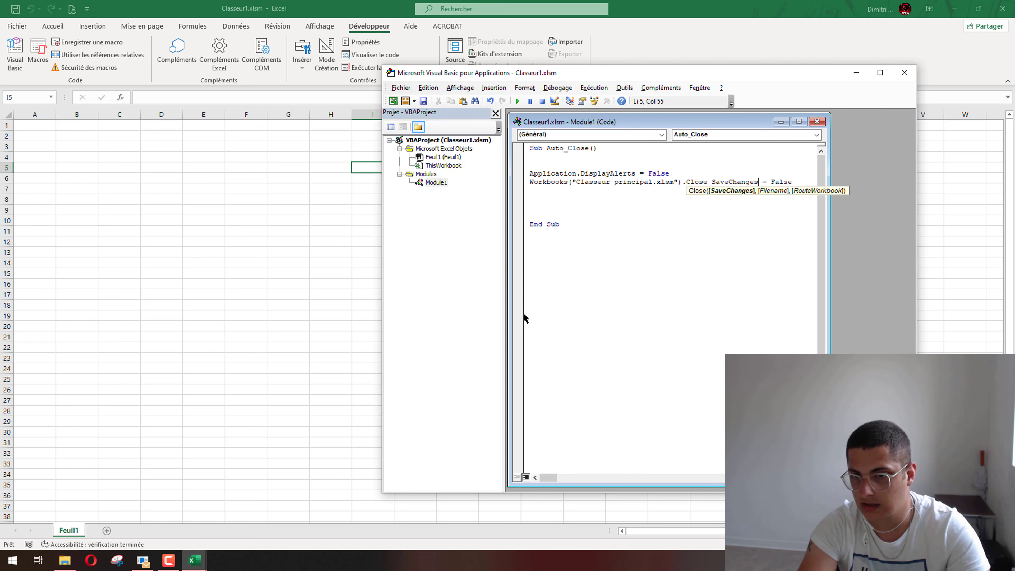
key(Return)
key(Return)
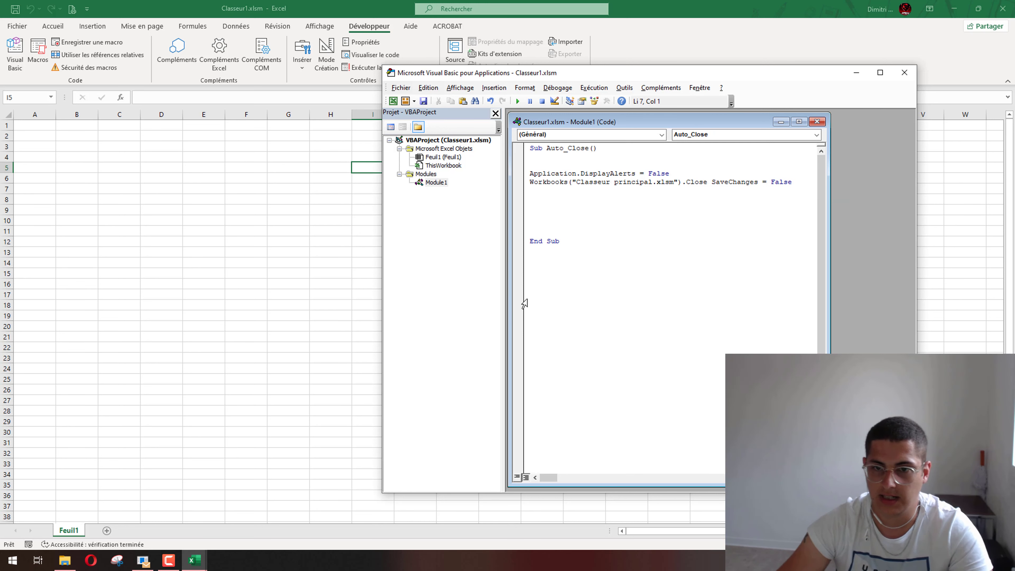
text(Kill)
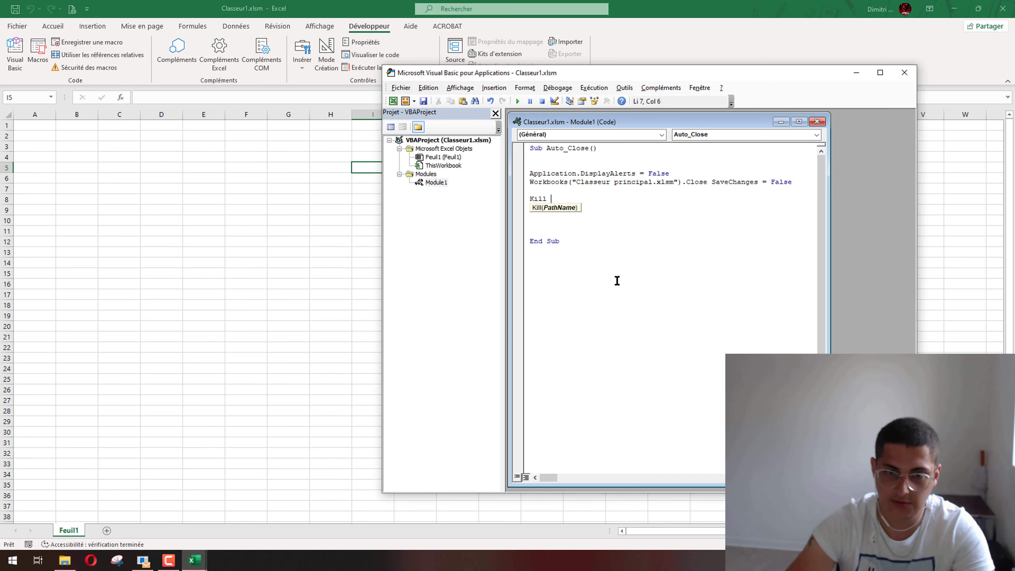
key(BackSpace)
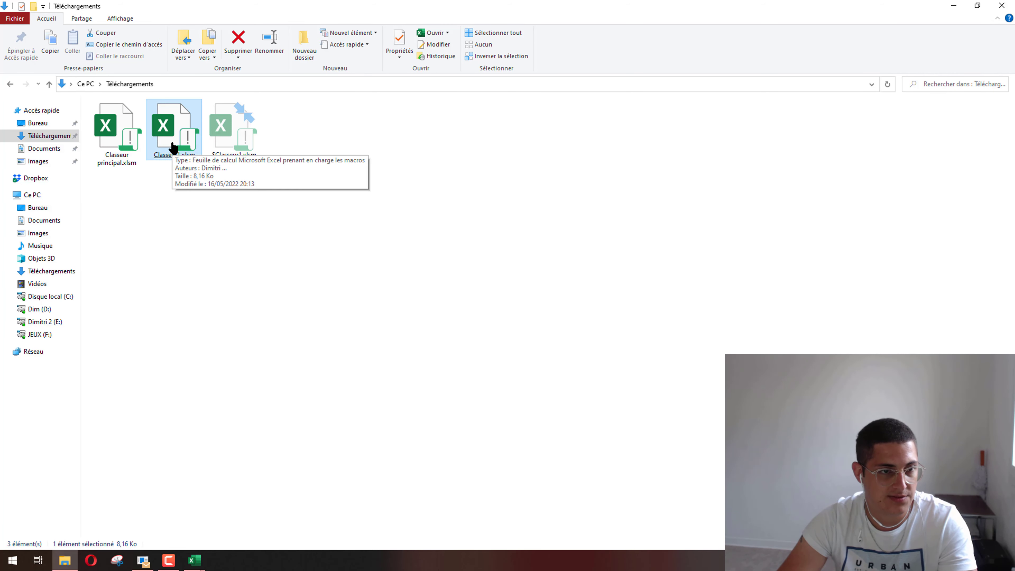
Step: Copy Classeur principal.xlsm's path via Copier en tant que chemin d'accès and return to the VBA code
ctrl+click(129, 138)
right_click(129, 138)
click(99, 254)
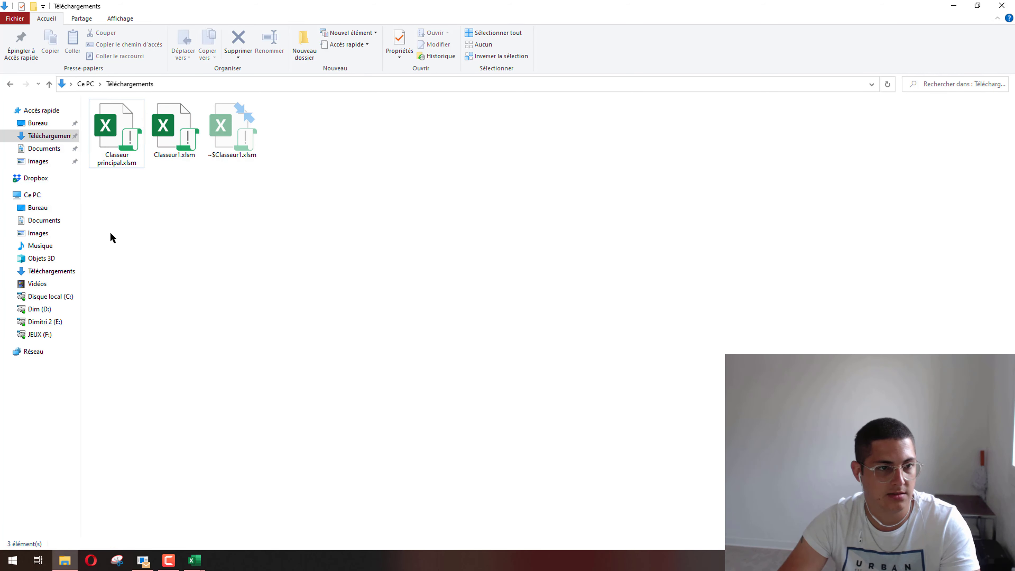
shift+click(110, 154)
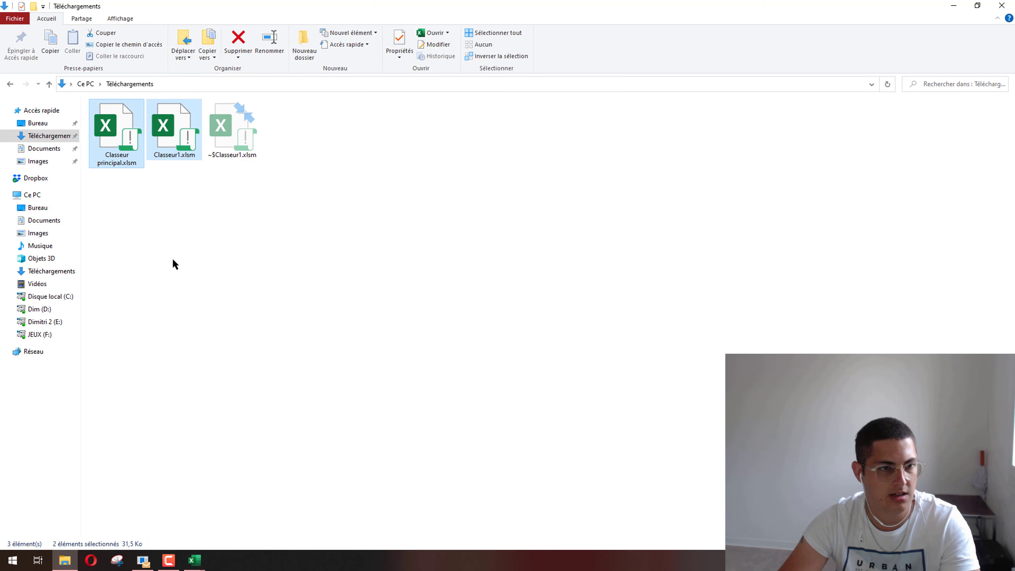
click(172, 258)
click(112, 143)
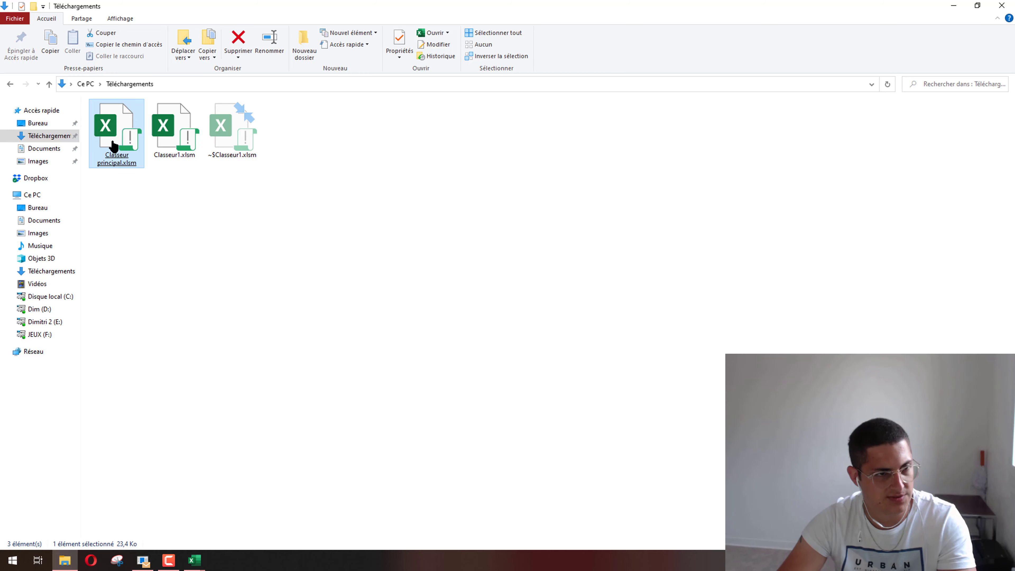
right_click(113, 146)
click(170, 419)
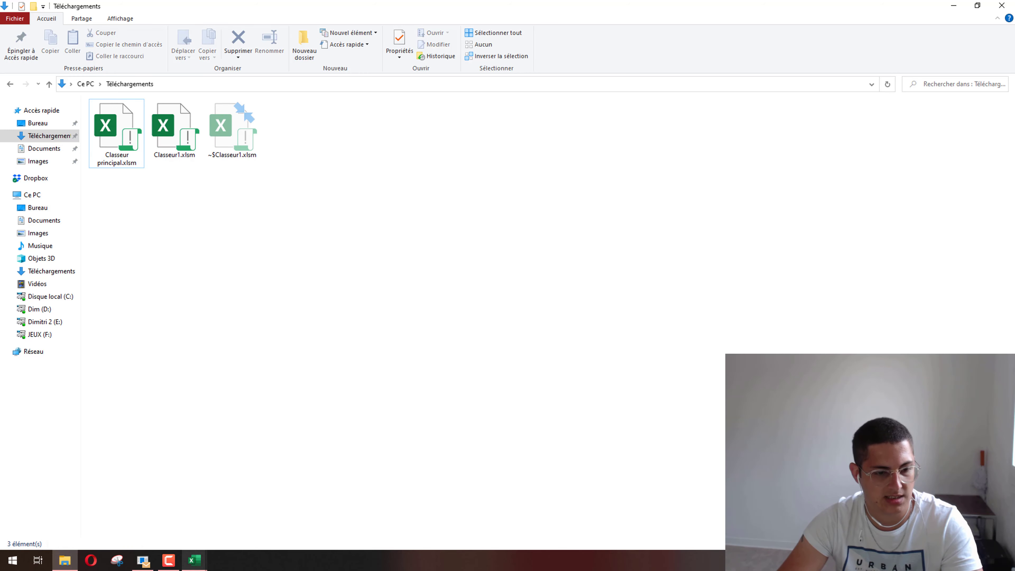
click(194, 560)
click(247, 512)
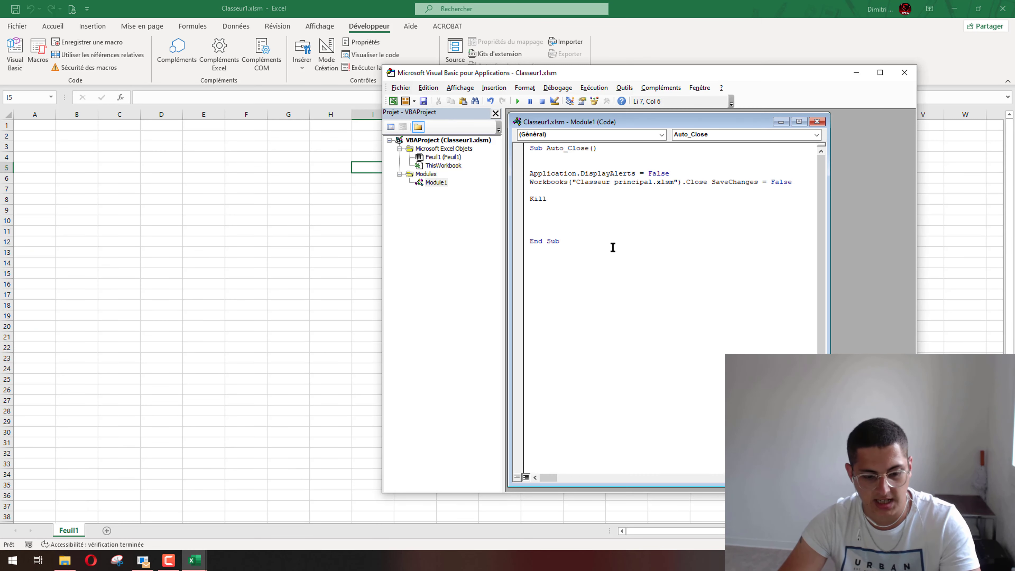
Step: Paste the workbook path after Kill and add MsgBox "Bien fait !", 64, "Information"
text("C:\Users\dimit\Downloads\Classeur principal.xlsm")
key(Return)
key(Down)
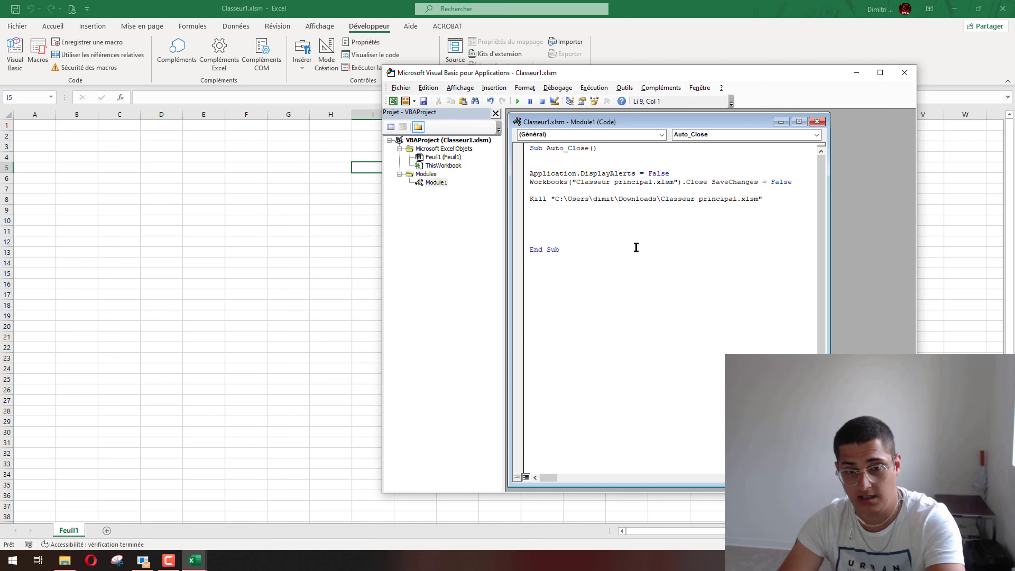
key(Up)
key(Delete)
key(Delete)
key(Delete)
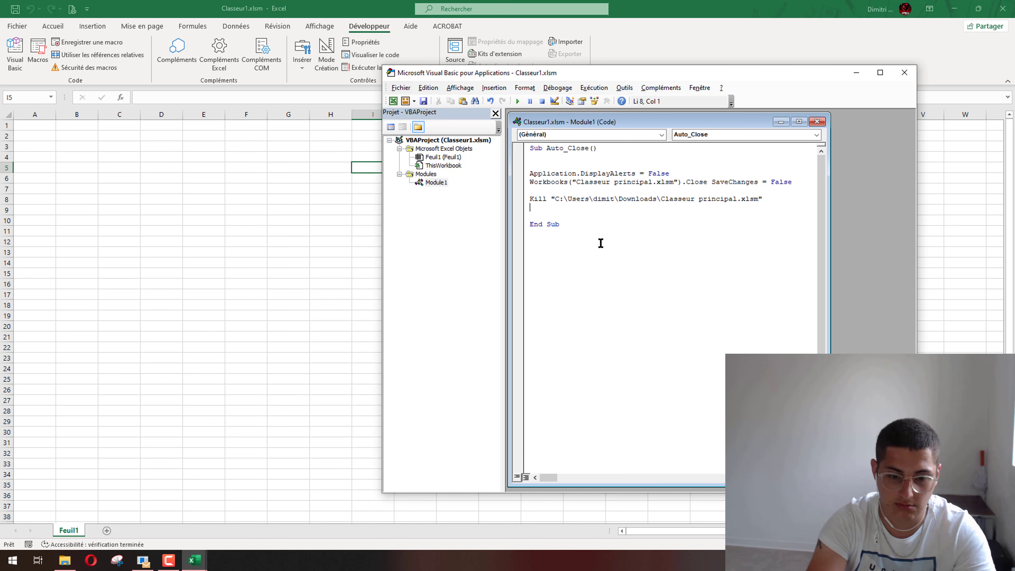
key(Return)
text(Msh)
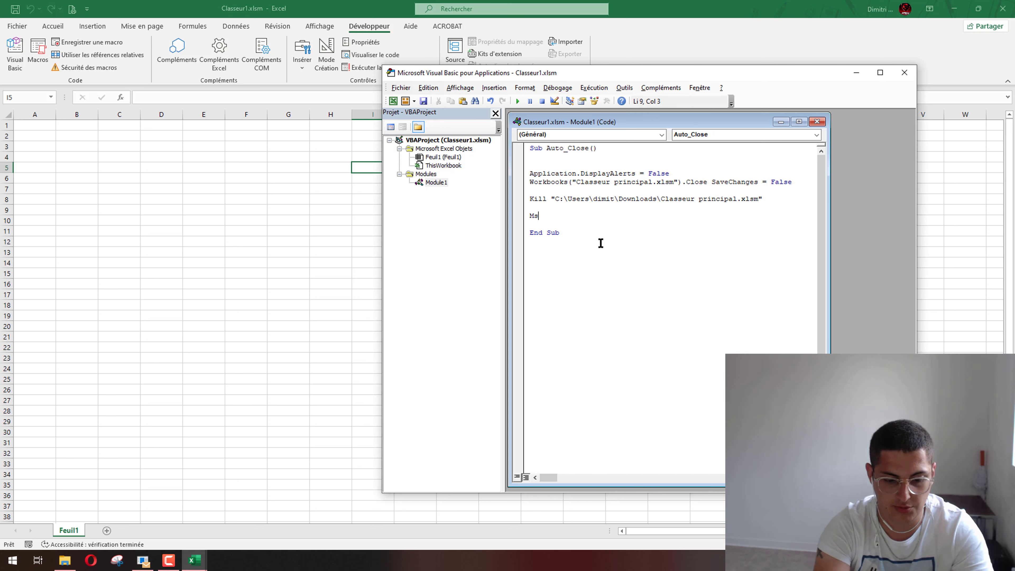
text(gbox "Bien f)
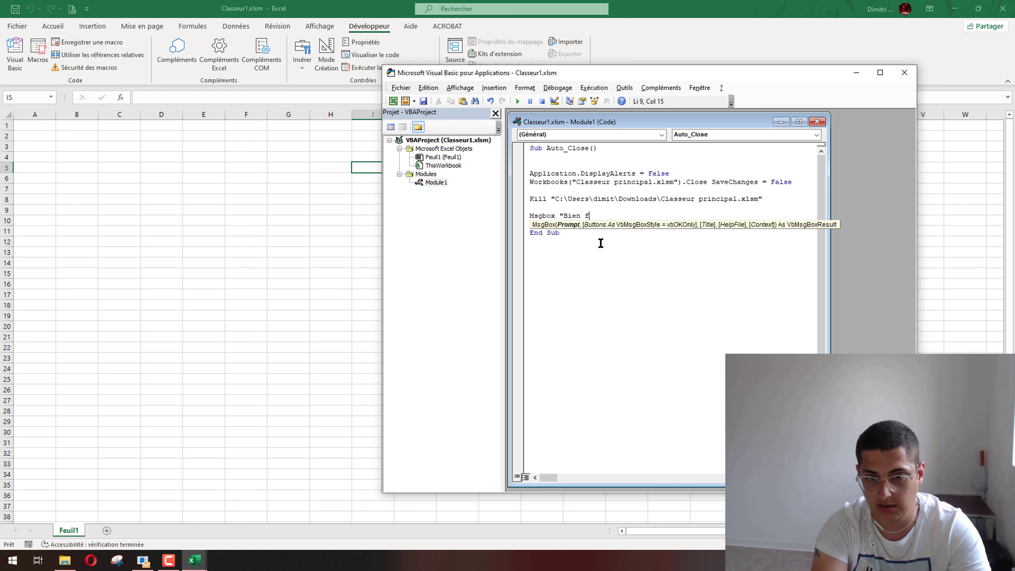
text( , )
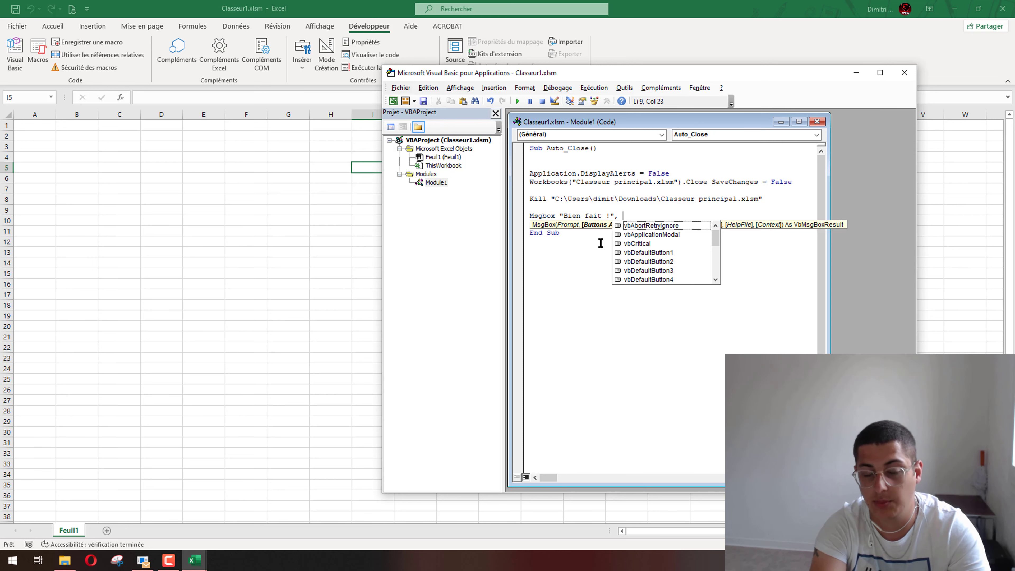
text(64, )
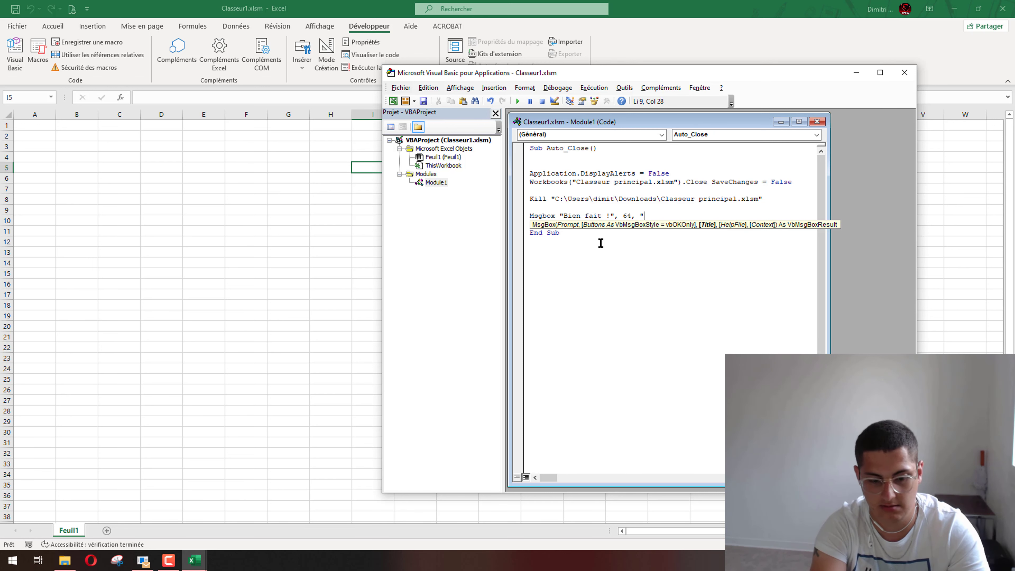
text(n")
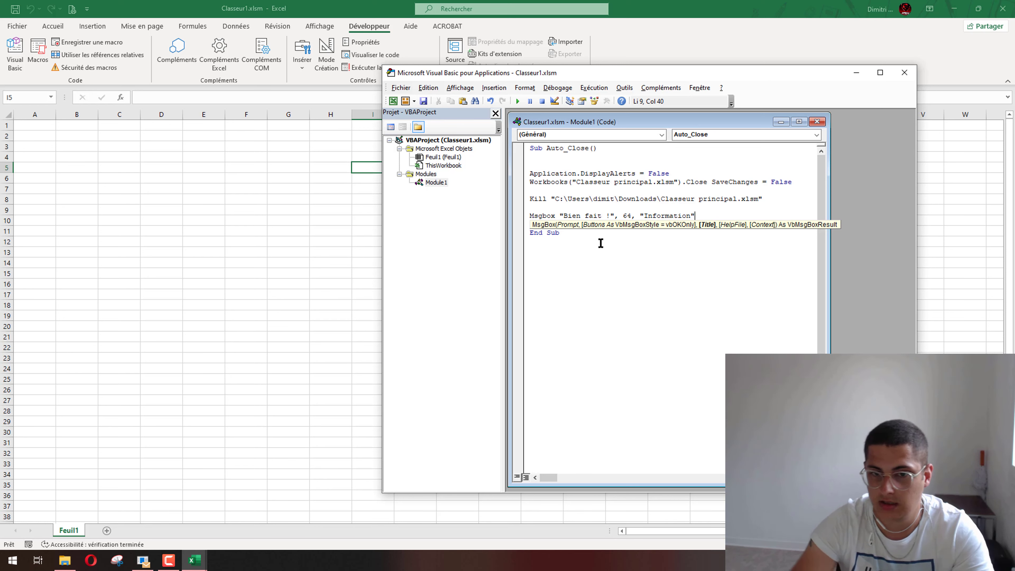
click(592, 276)
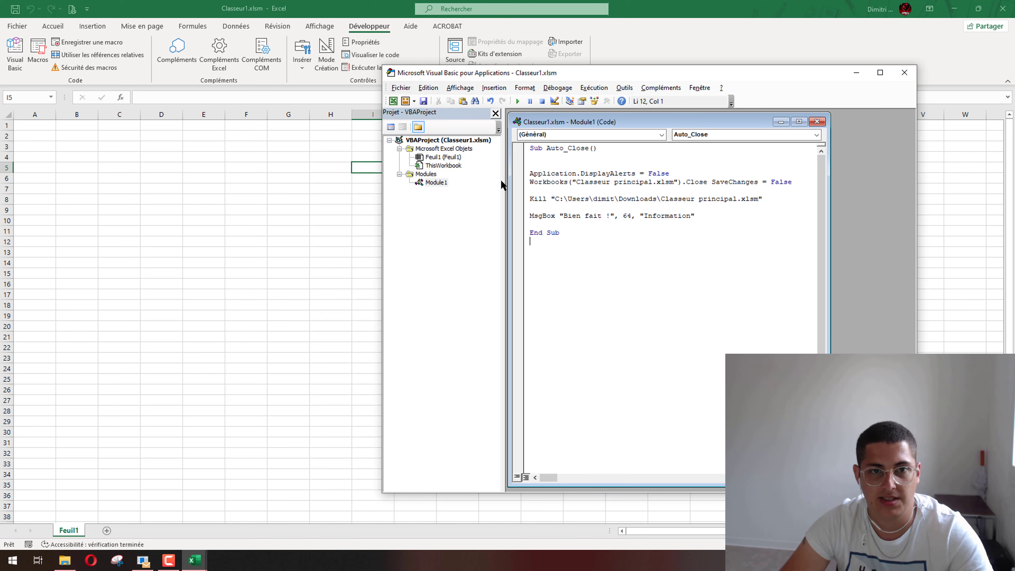
Step: Close the VBA editor and Classeur1, ending run-time error 9 with Fin
click(904, 73)
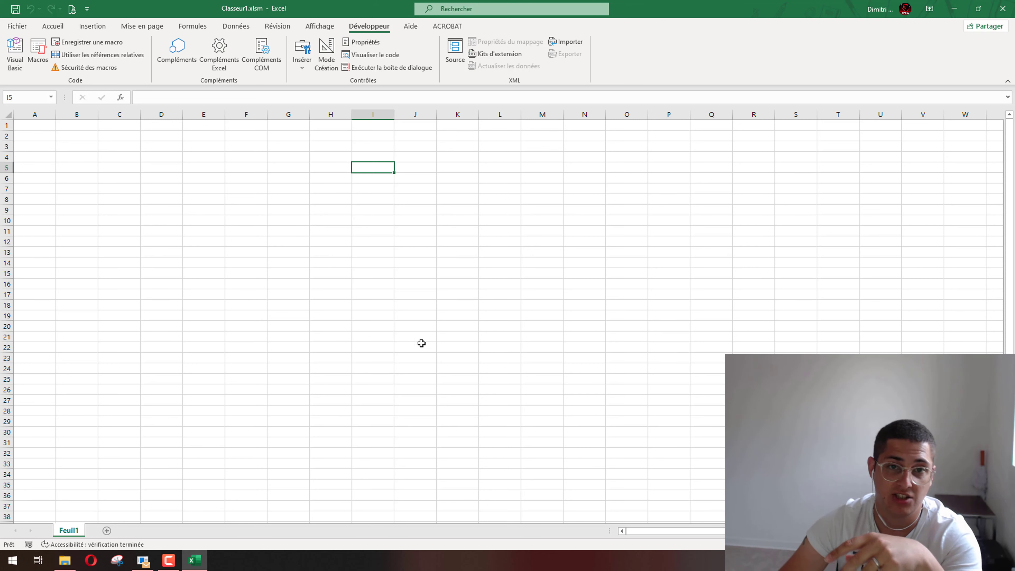
click(1003, 8)
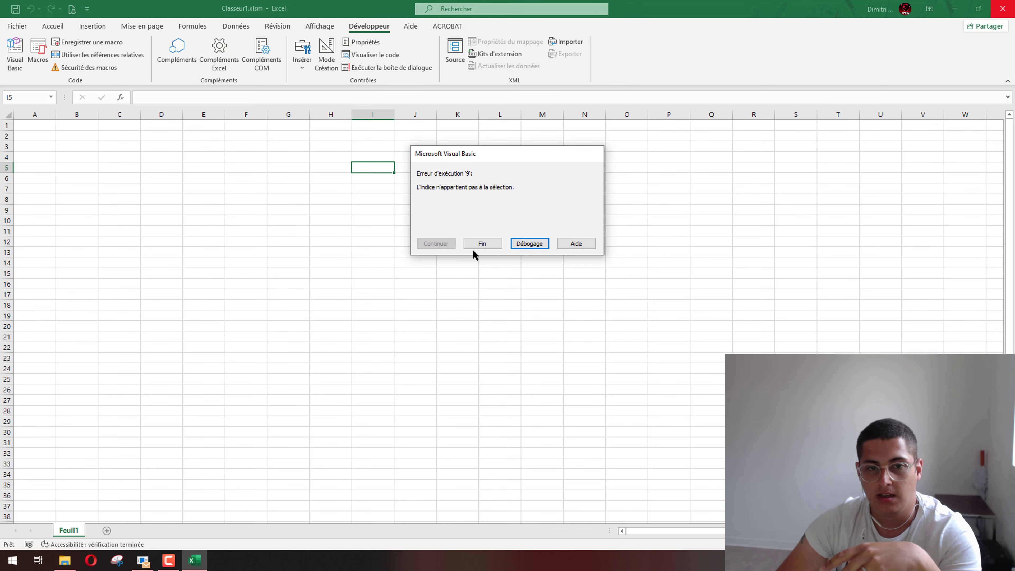
click(482, 242)
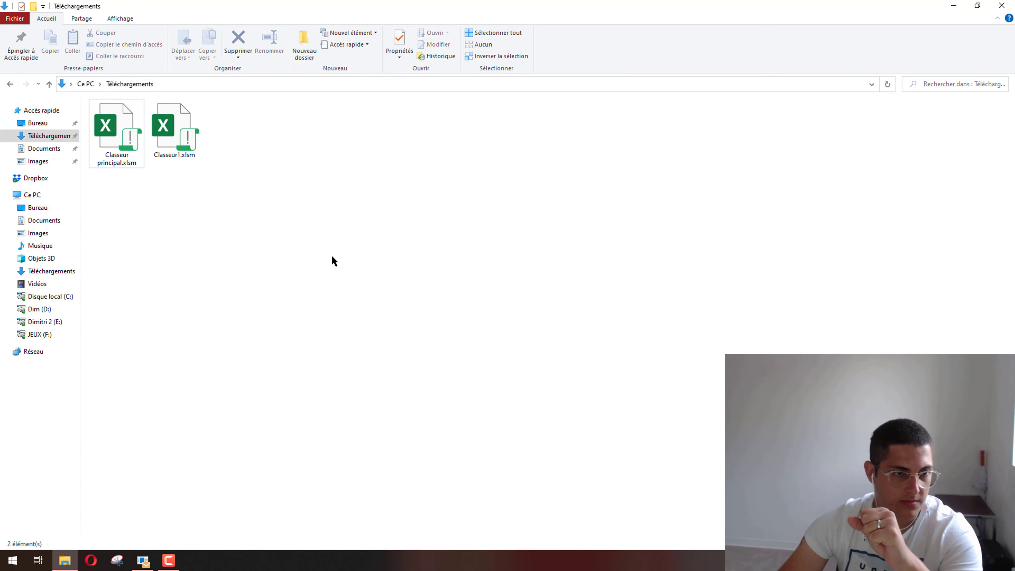
Step: Switch off automatic time and set the date manually to mardi 17 mai 2022
click(11, 562)
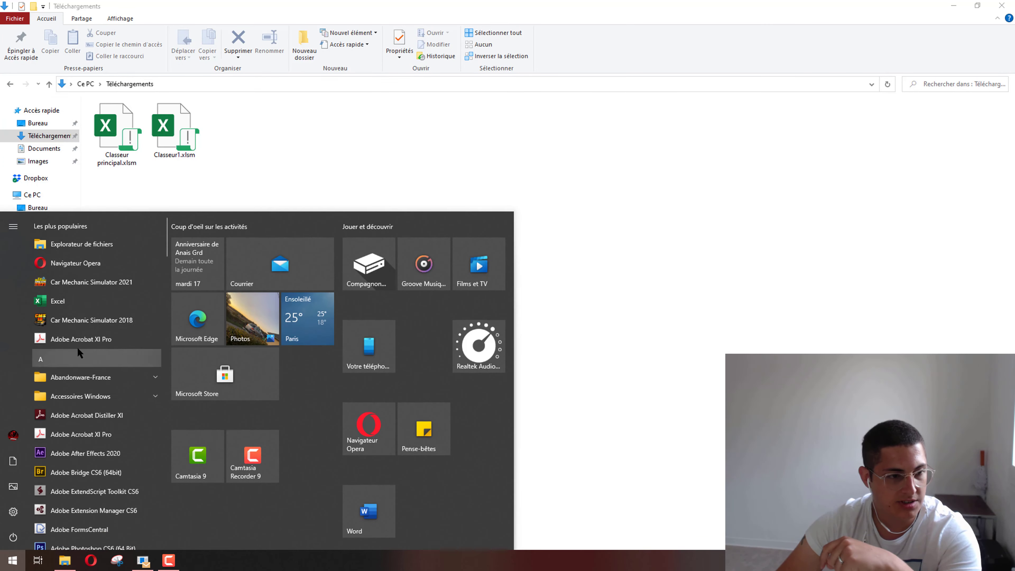
click(13, 505)
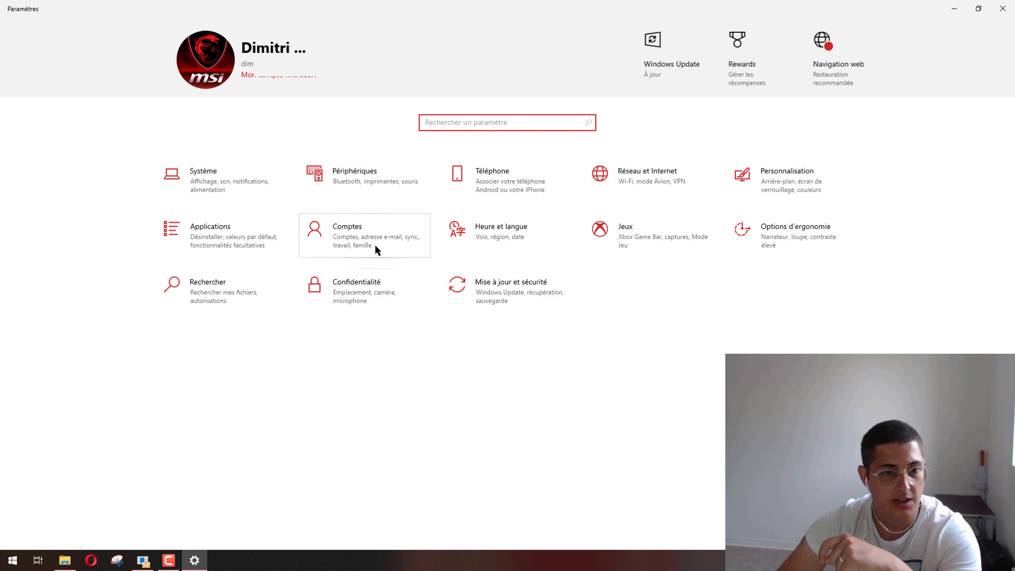
click(492, 238)
click(194, 124)
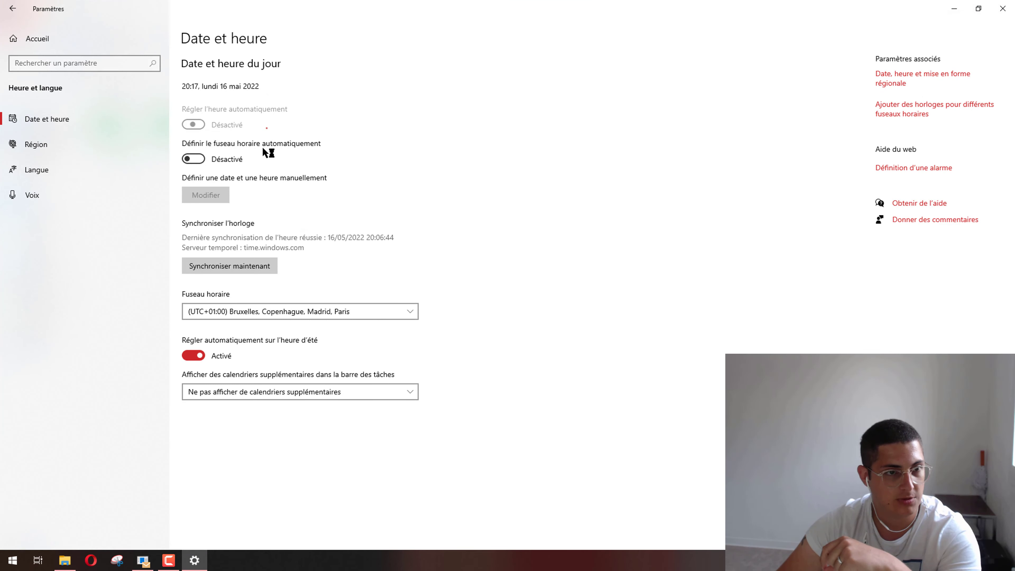
click(216, 195)
click(374, 248)
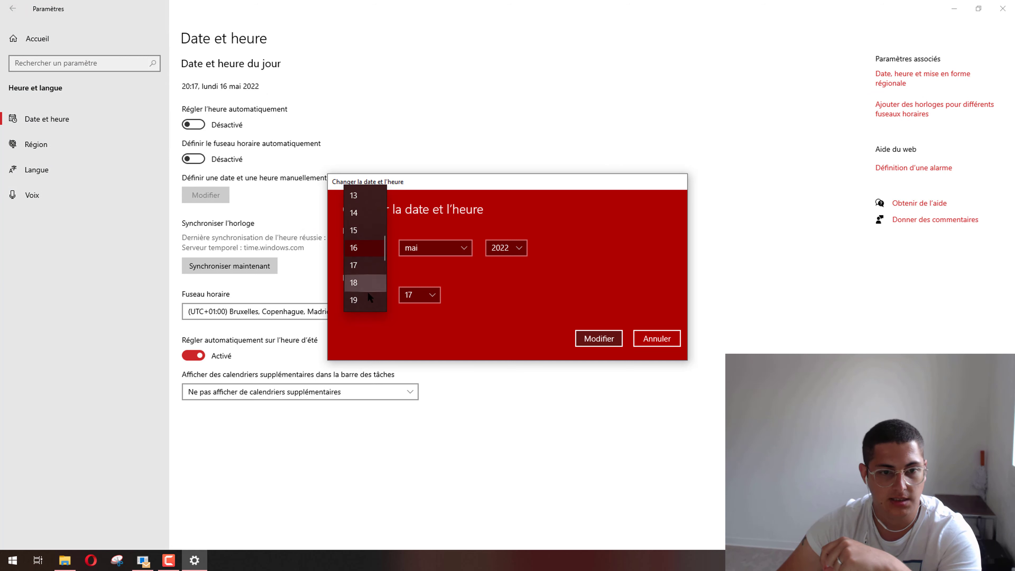
click(362, 260)
click(599, 338)
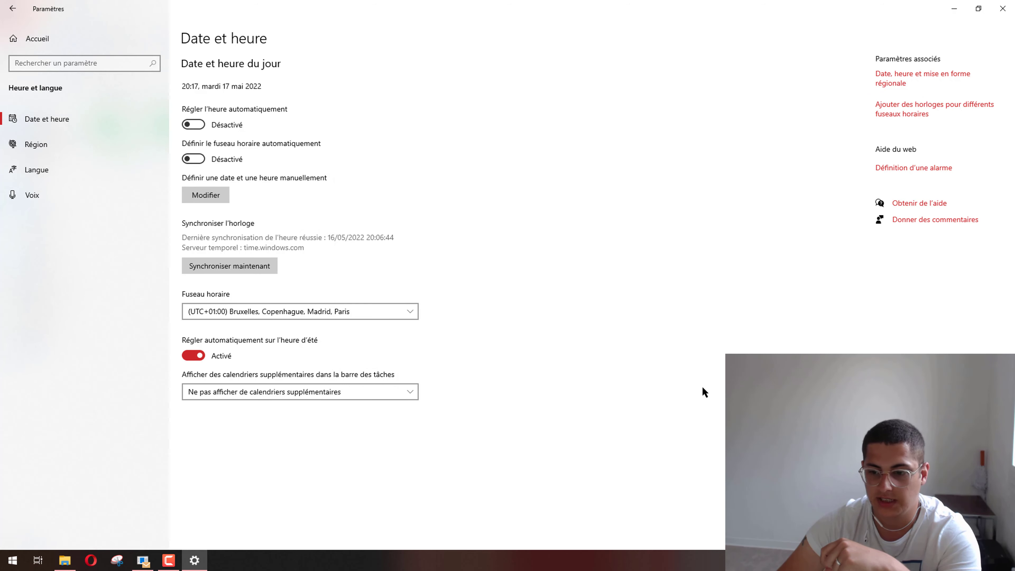
click(955, 8)
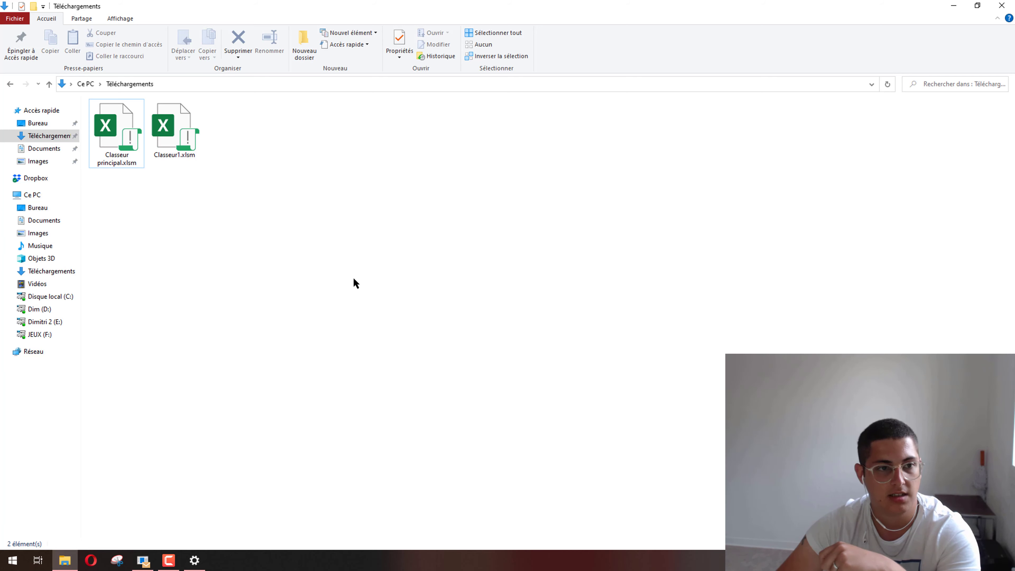
Step: Open the expired Classeur principal.xlsm and dismiss its protected-workbook warning
click(126, 143)
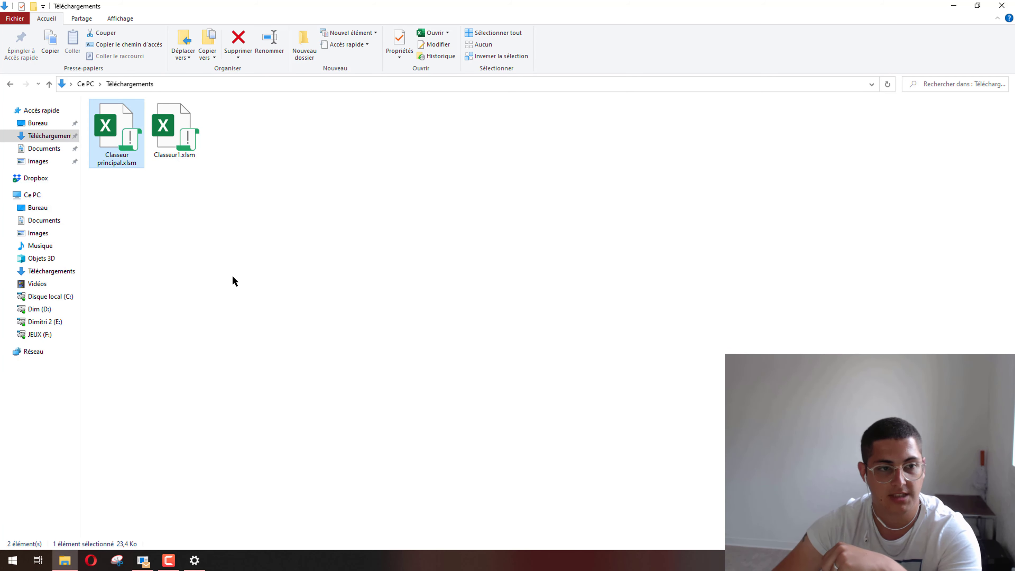
key(Return)
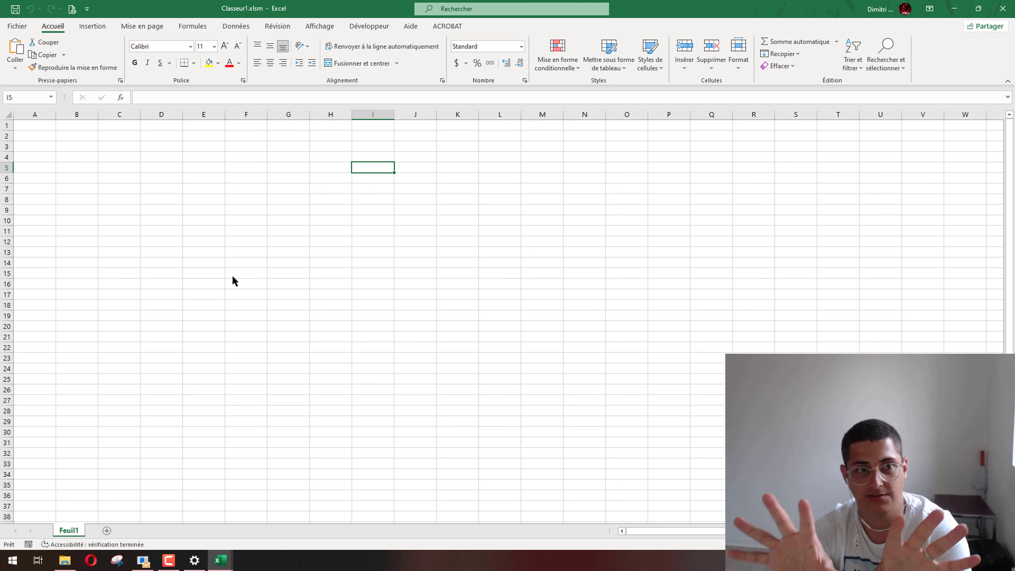
click(221, 560)
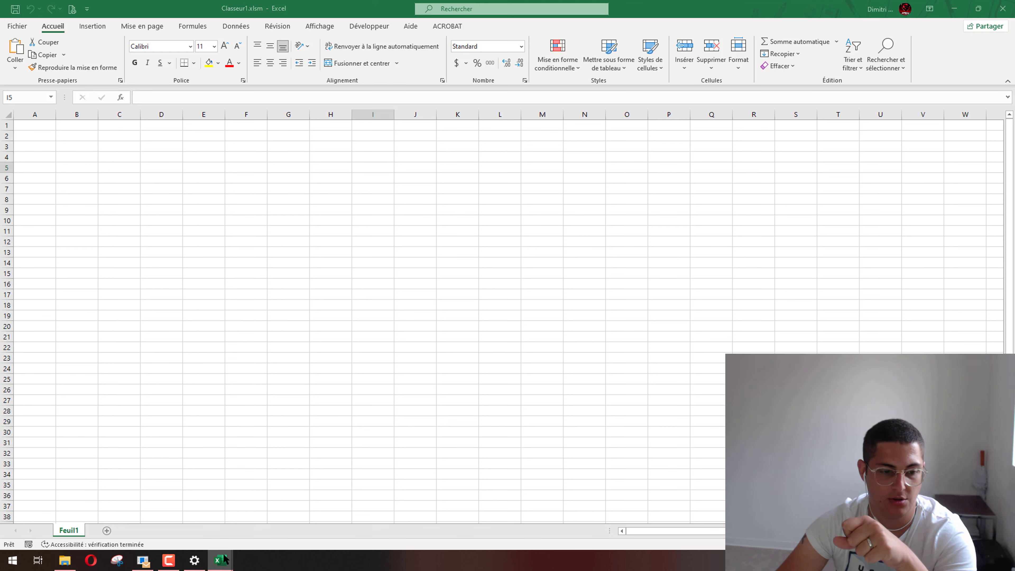
click(190, 502)
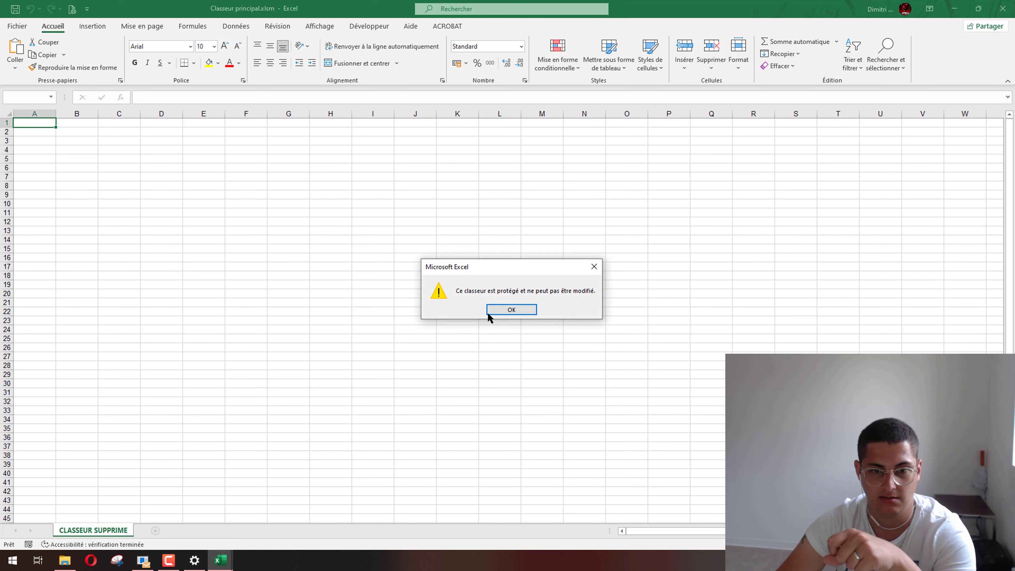
click(489, 314)
click(458, 329)
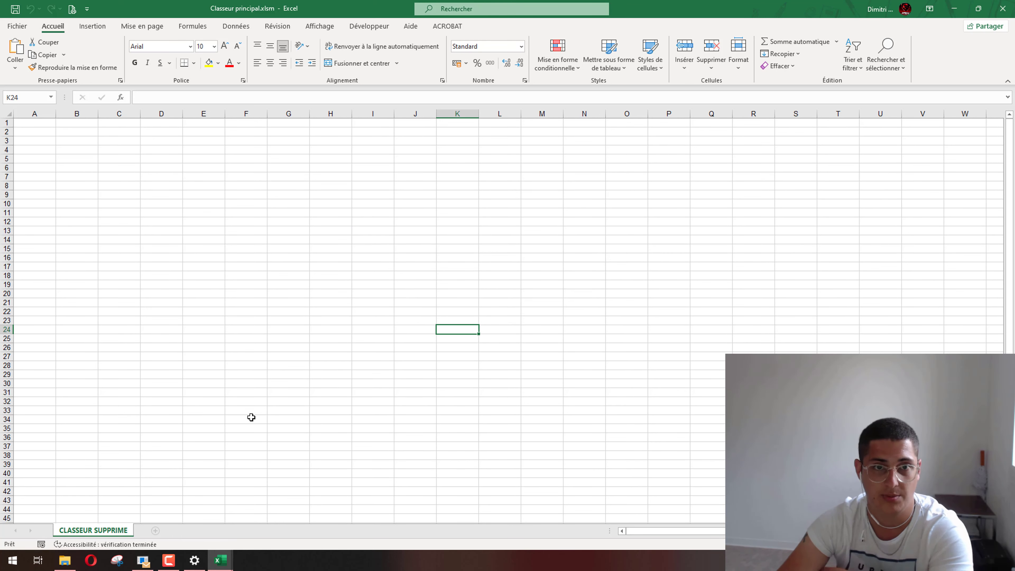
Step: Close Classeur1 so Classeur principal.xlsm is deleted, and OK the 'Bien fait !' message
click(220, 560)
click(258, 533)
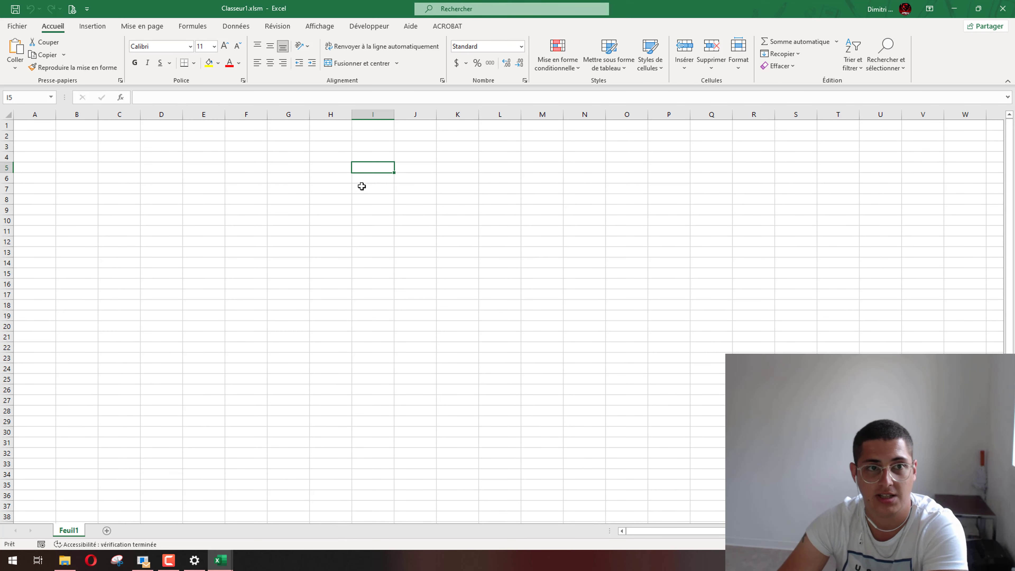
click(415, 220)
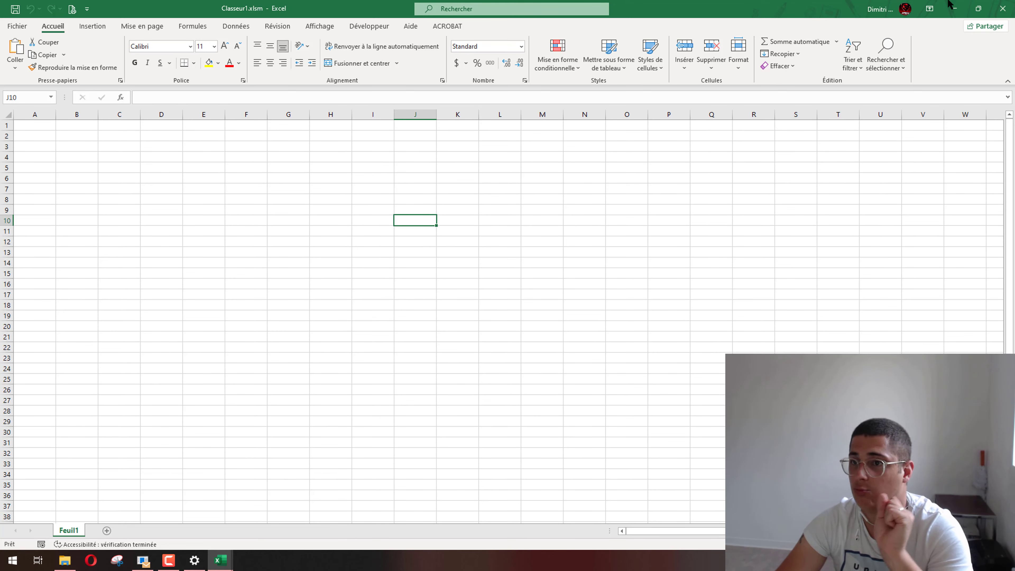
click(1003, 5)
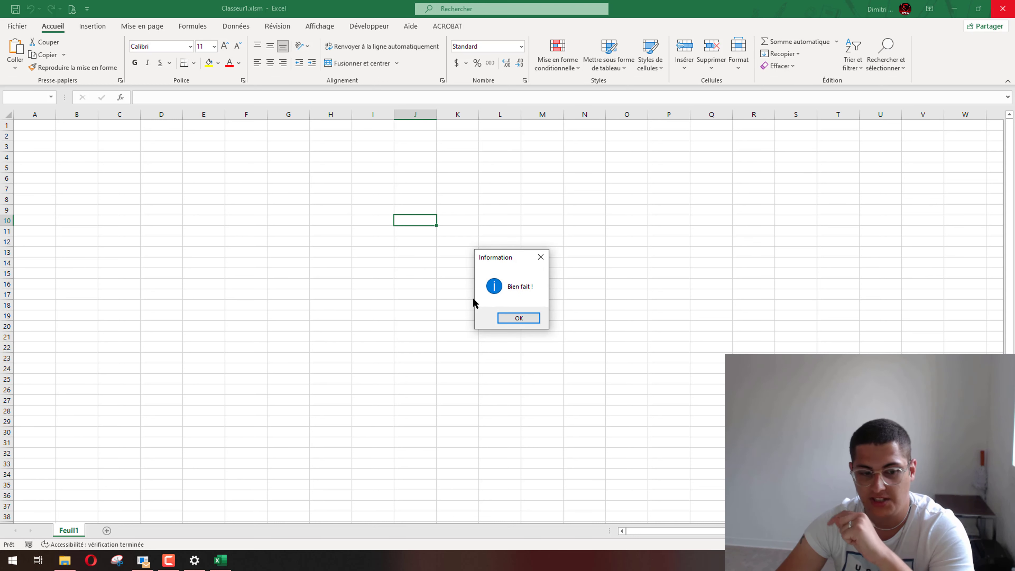
click(215, 561)
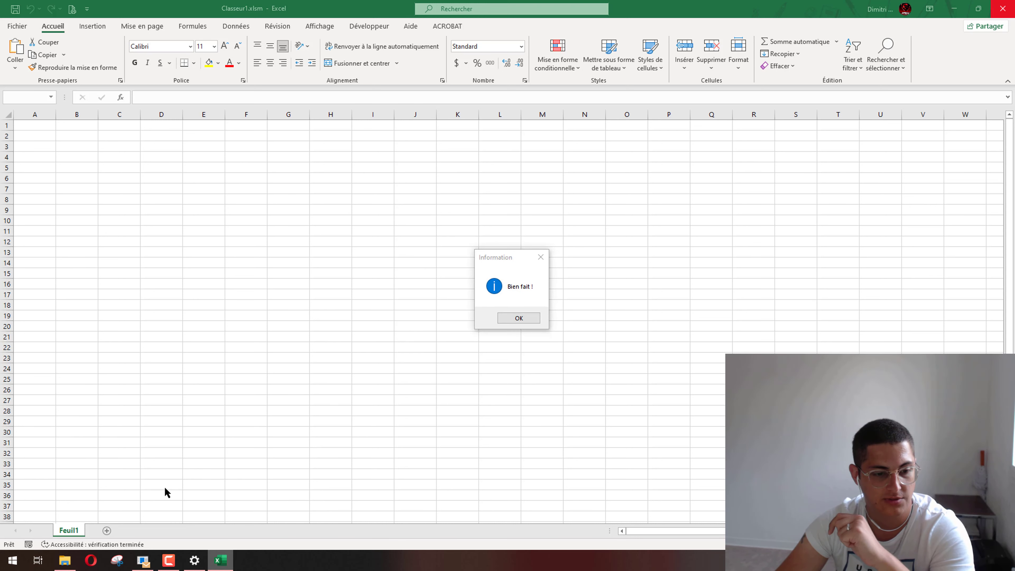
click(504, 276)
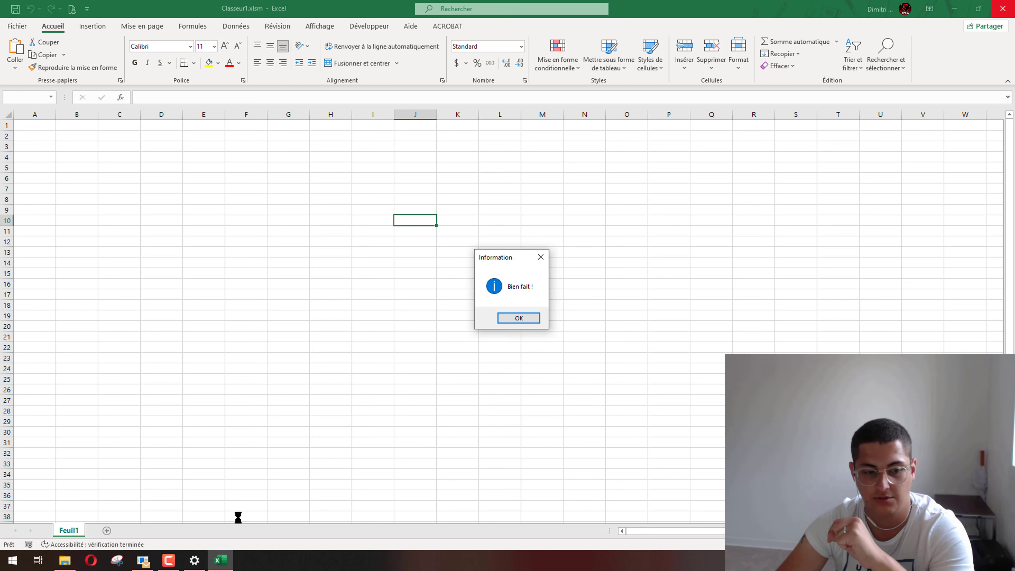
click(520, 316)
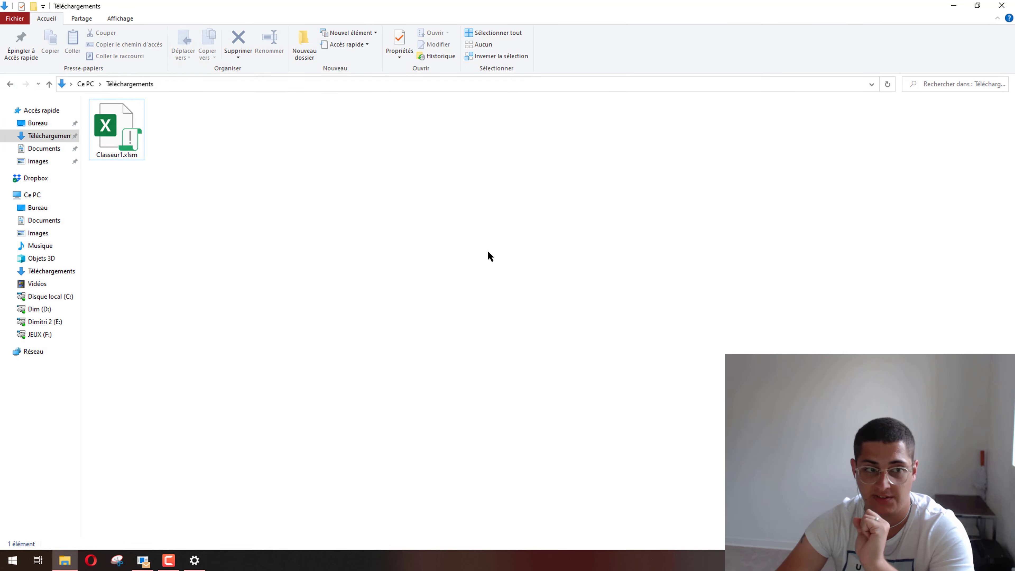
drag(249, 290, 102, 104)
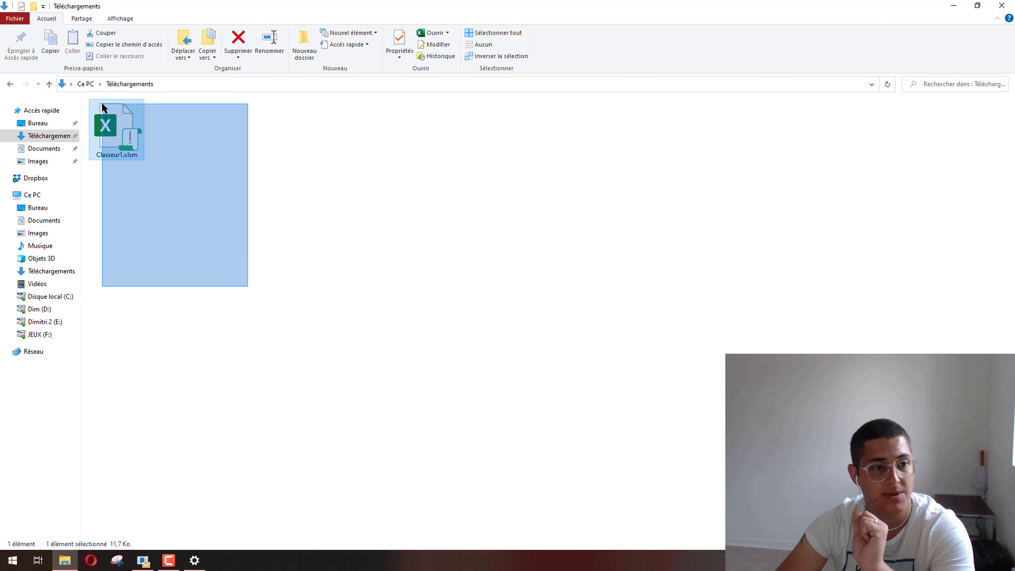
double_click(139, 140)
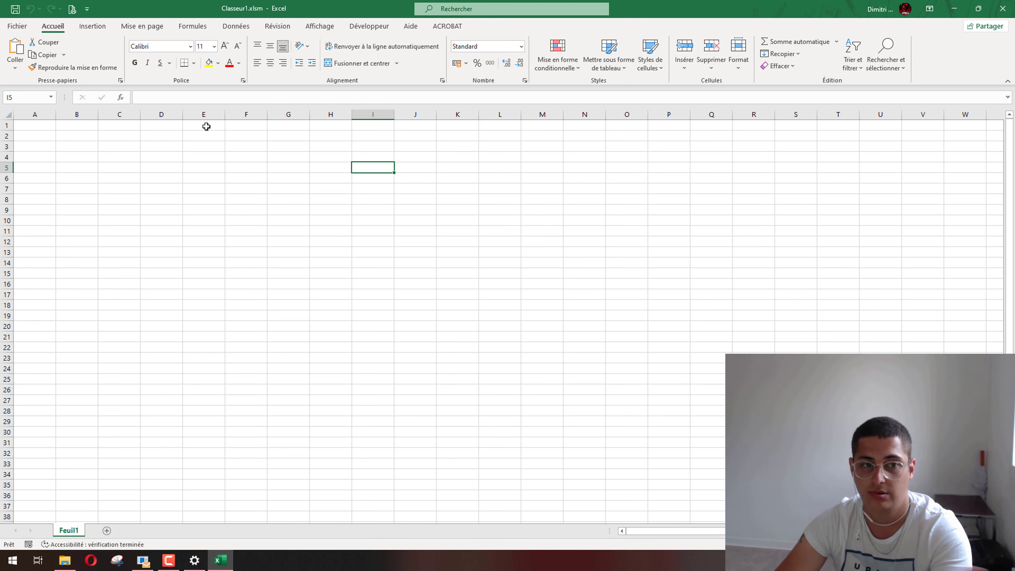
drag(206, 125, 840, 392)
mouse_move(500, 236)
mouse_down()
mouse_move(856, 368)
mouse_move(838, 326)
mouse_up()
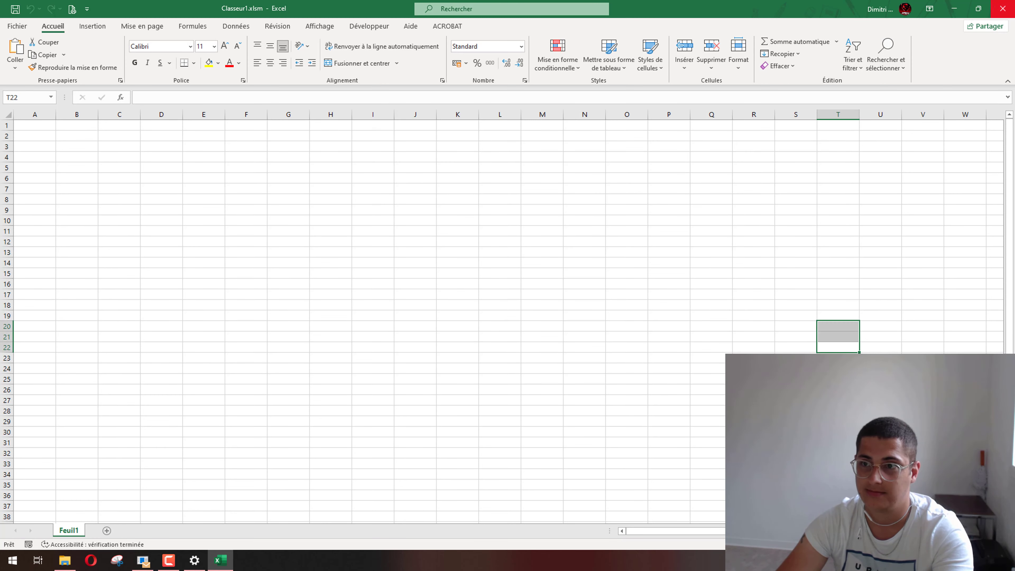
click(486, 242)
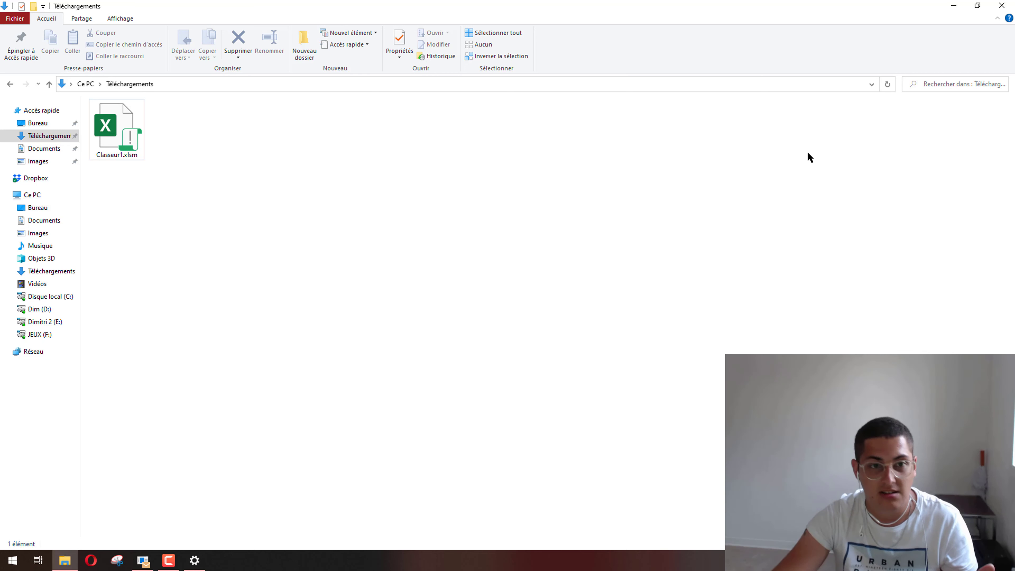
Step: Permanently delete Classeur1.xlsm with Shift+Delete
click(134, 130)
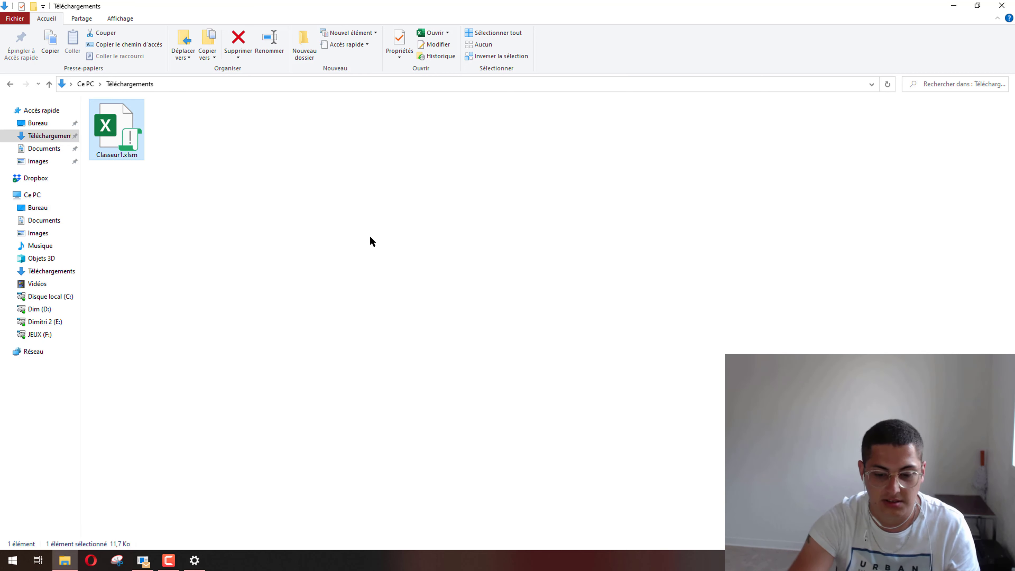
key(shift+Delete)
key(Return)
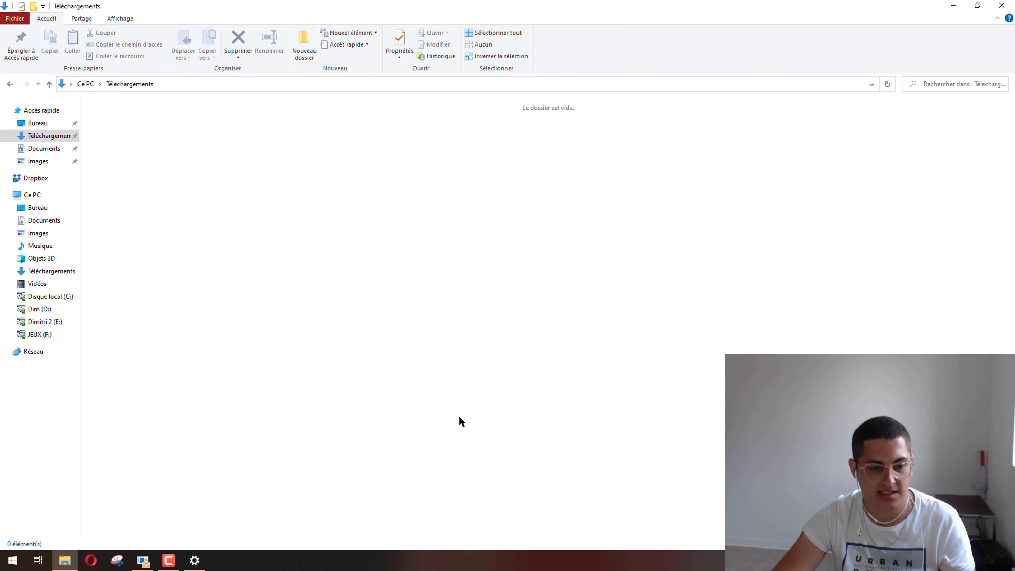
Step: Turn Régler l'heure automatiquement back on and close Settings
click(194, 560)
click(189, 125)
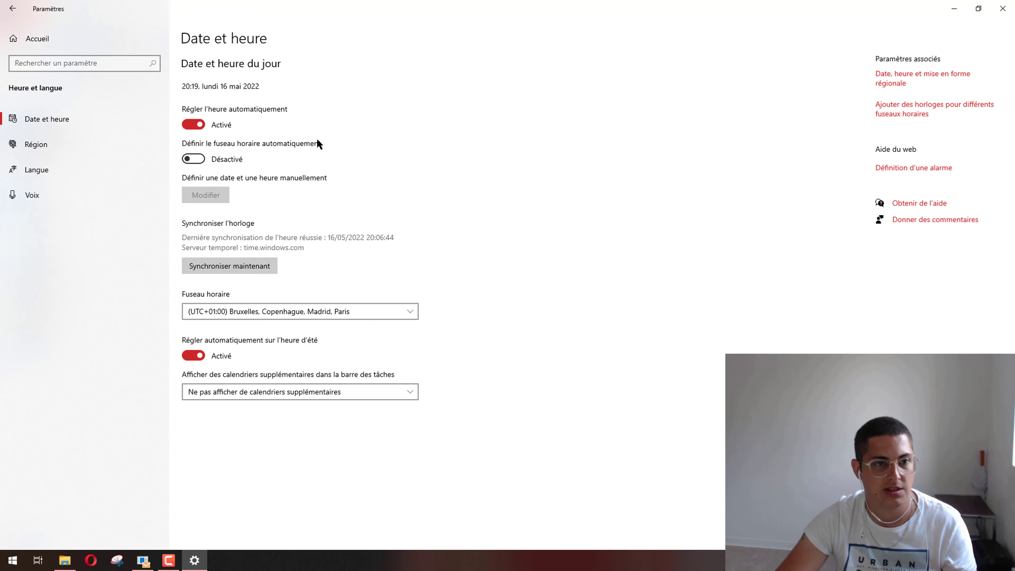
click(1003, 8)
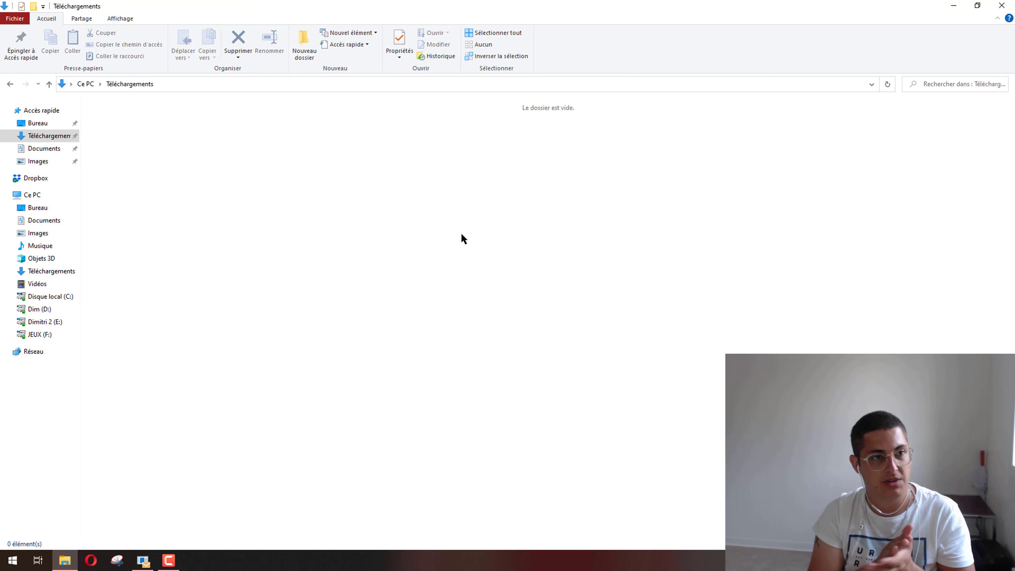